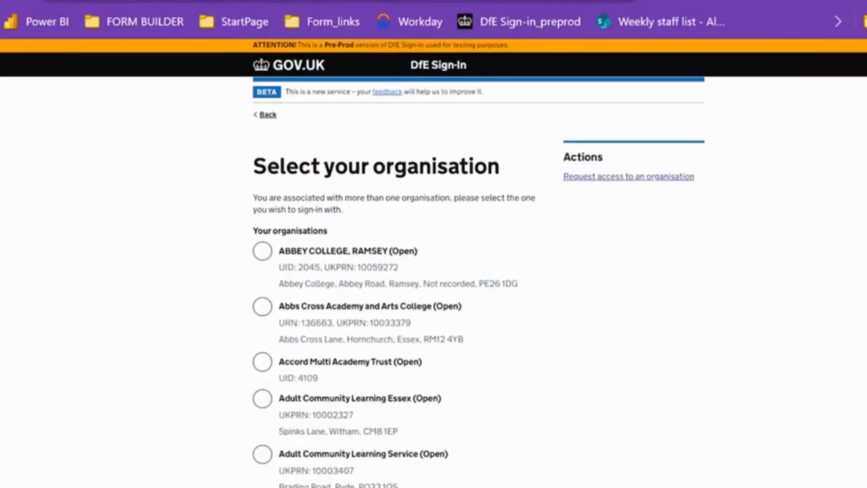
Choose Wolverhampton City Council as the sign-in organisation and continue past its details page to the disapplication request introduction
scroll(484, 412, "down", 15)
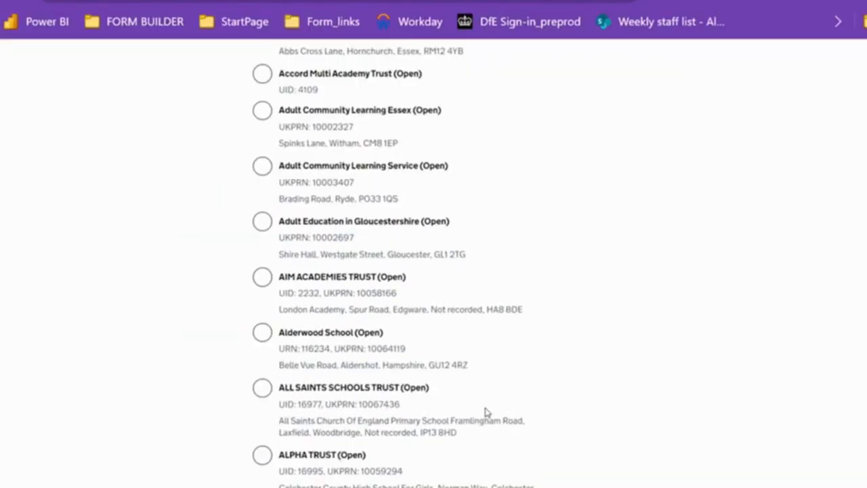
scroll(472, 425, "down", 20)
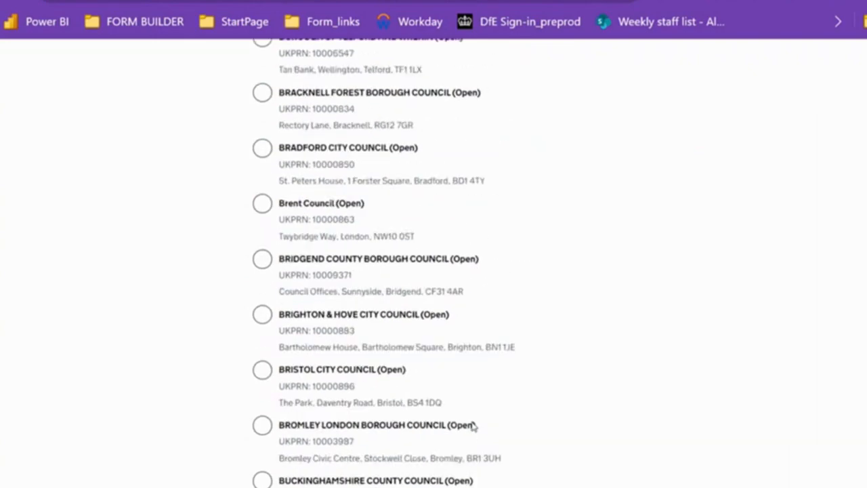
scroll(472, 425, "down", 20)
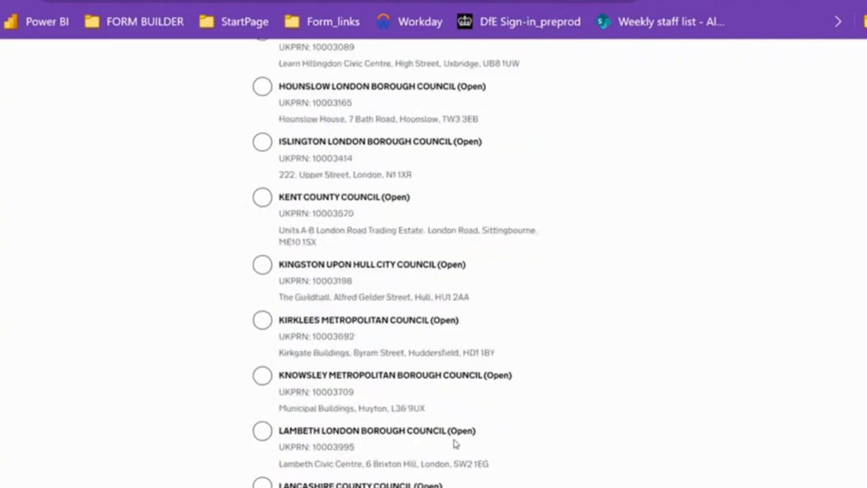
scroll(456, 442, "down", 20)
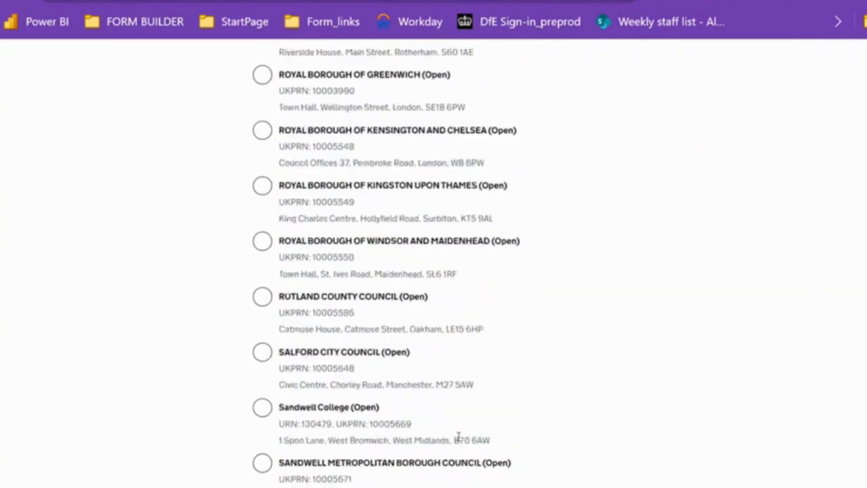
scroll(456, 443, "down", 20)
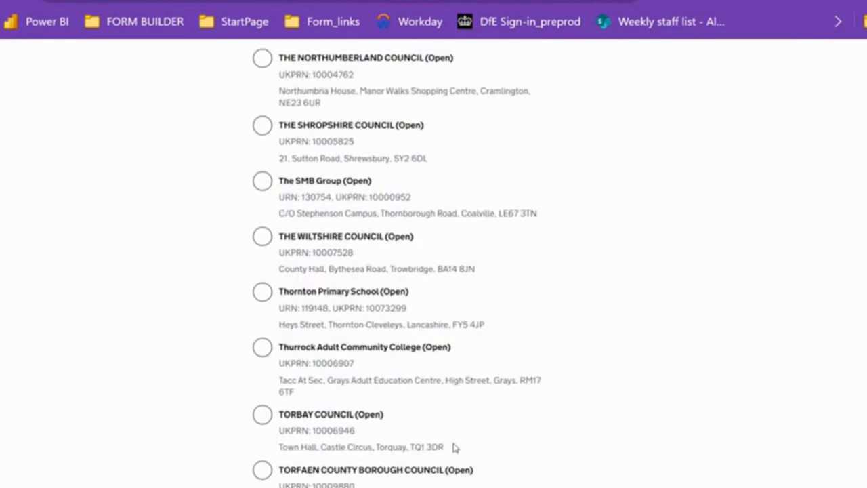
scroll(454, 444, "down", 10)
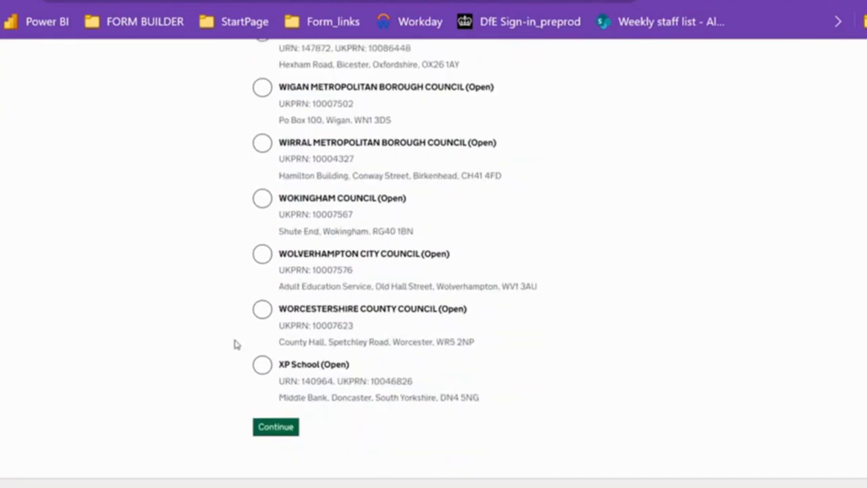
left_click(263, 257)
left_click(274, 427)
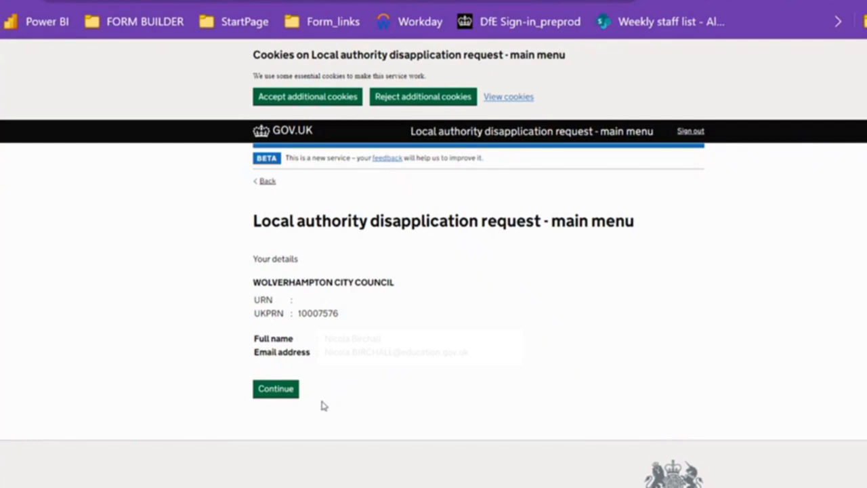
left_click(287, 401)
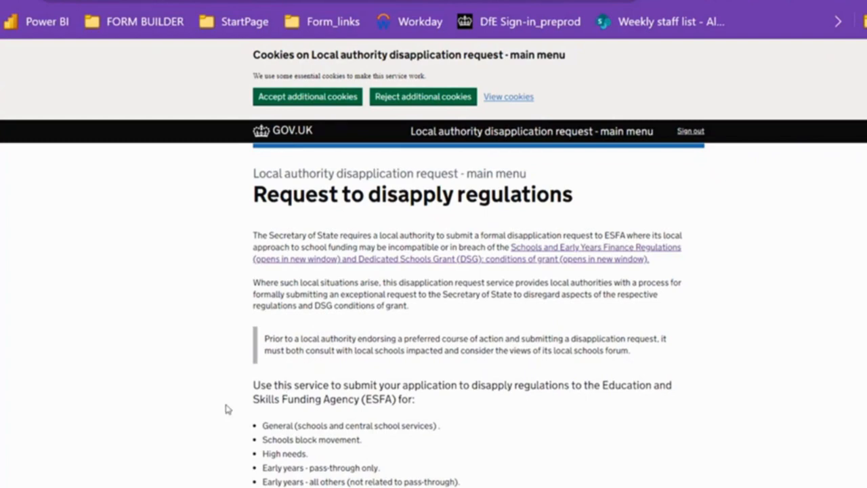
Review the request introduction, open the linked Schools and Early Years Finance Regulations, and return to the request form
scroll(228, 409, "down", 1)
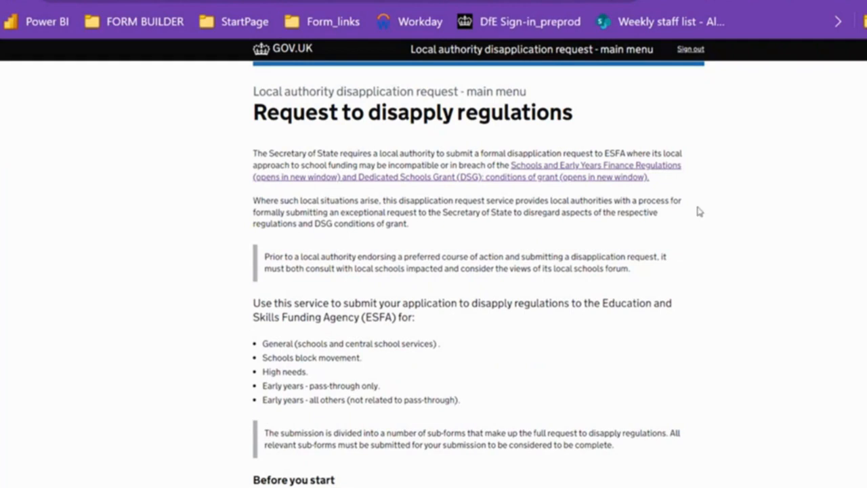
scroll(741, 290, "down", 1)
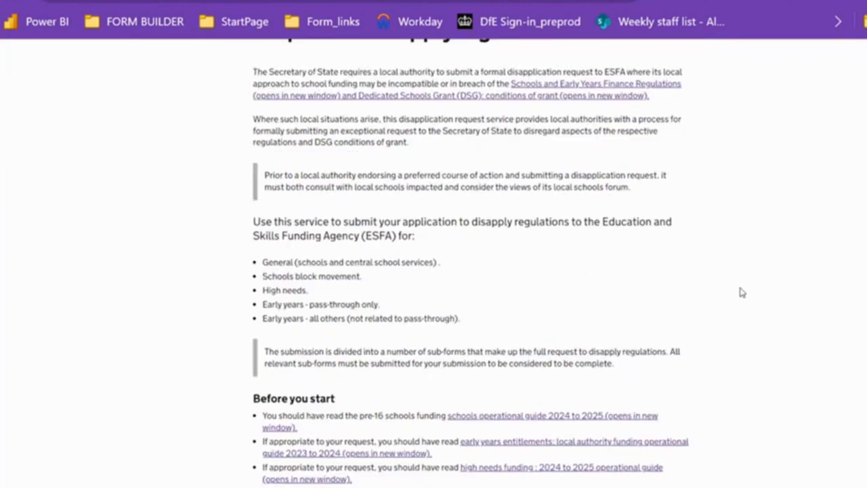
scroll(740, 292, "down", 1)
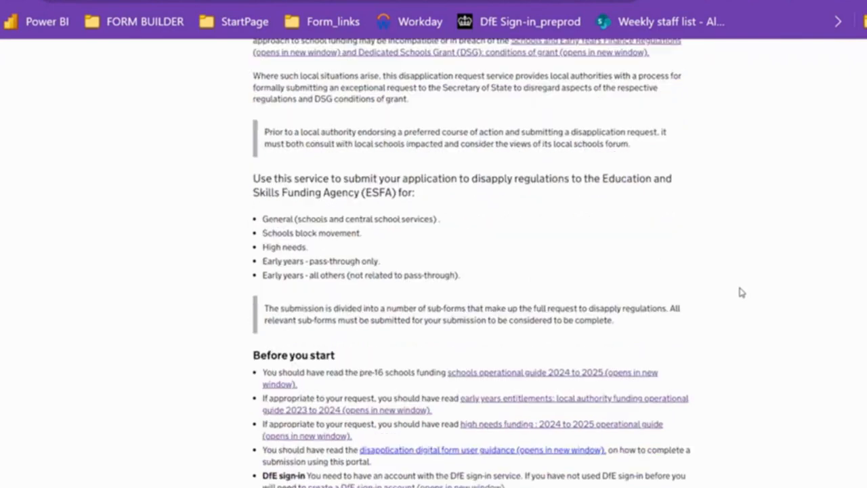
scroll(739, 287, "up", 1)
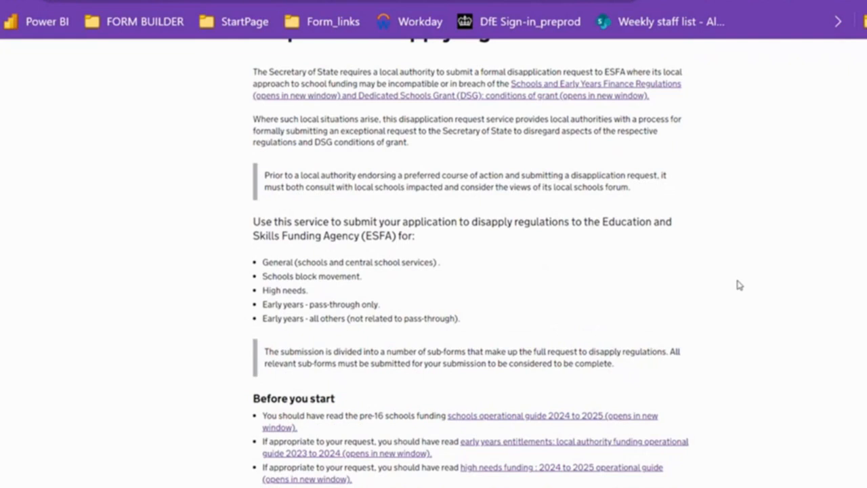
left_click(542, 94)
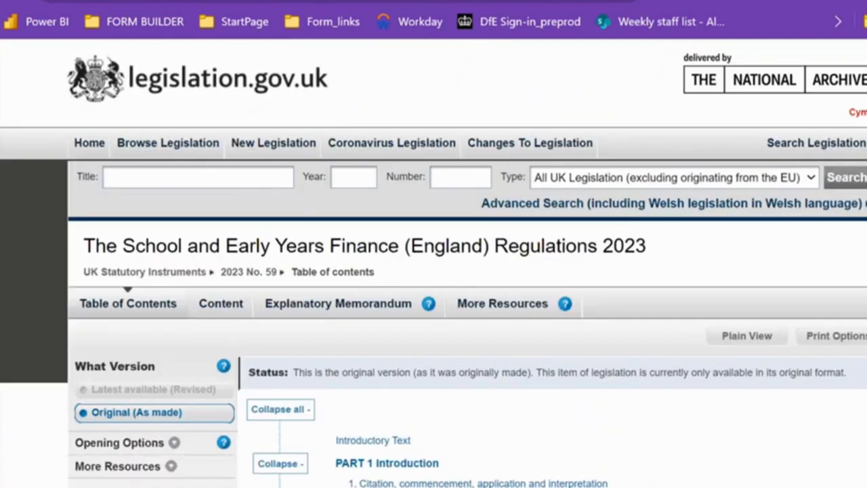
mouse_move(2, 111)
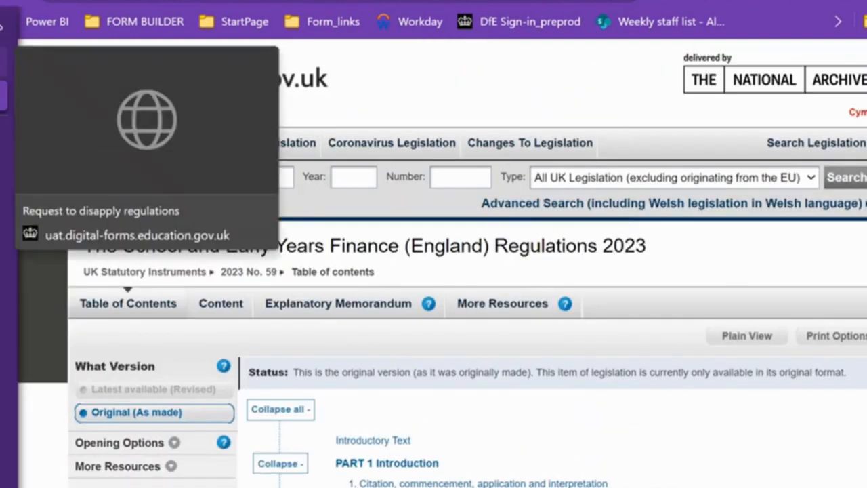
left_click(3, 63)
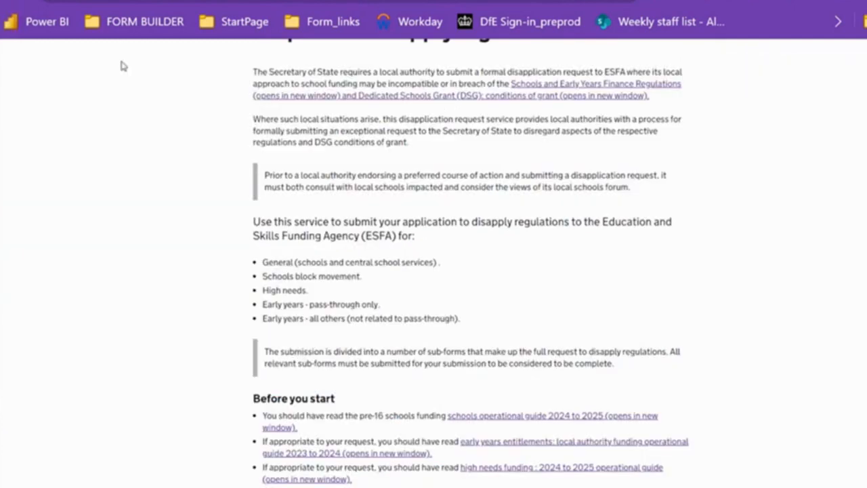
left_click(3, 97)
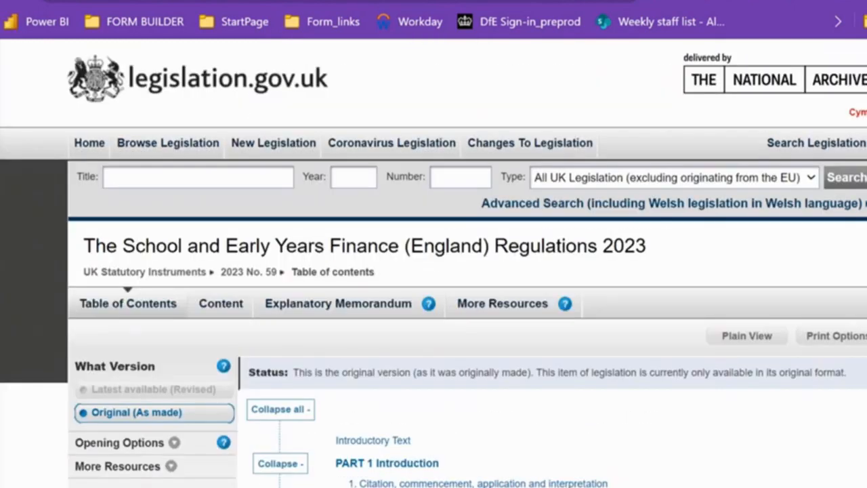
mouse_move(3, 97)
left_click(3, 63)
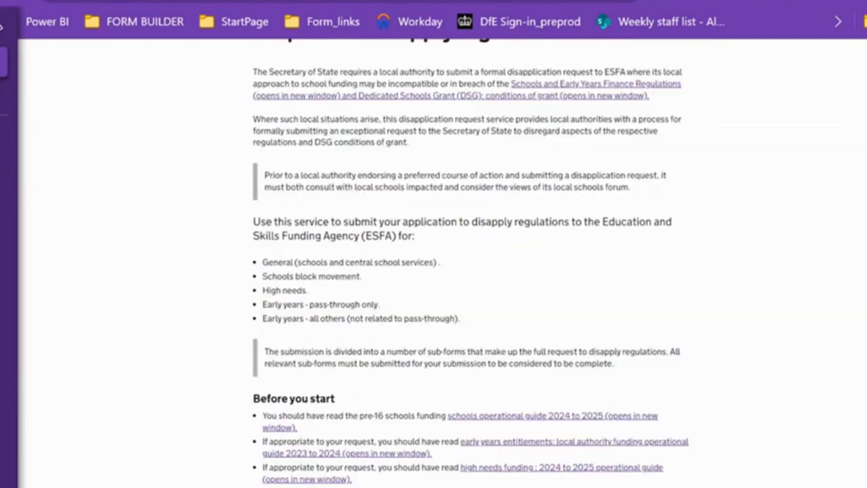
Continue past the introduction and submit General (schools and central school services) as the area the request covers
scroll(452, 332, "down", 2)
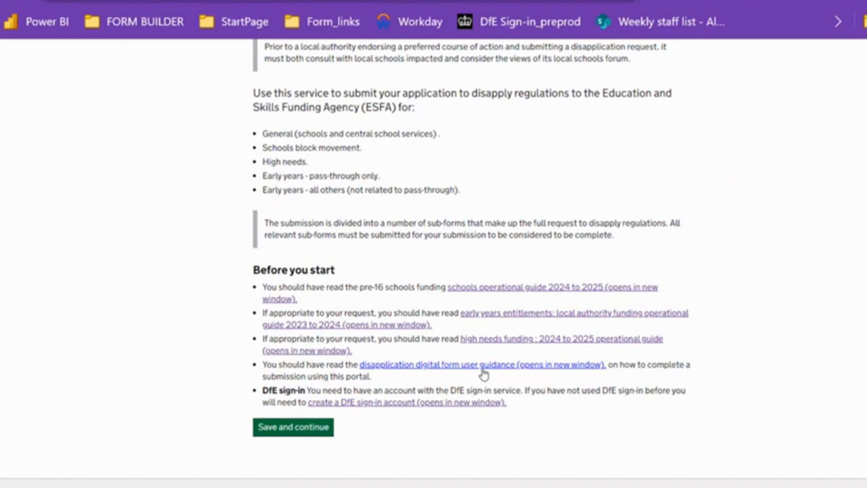
left_click(311, 431)
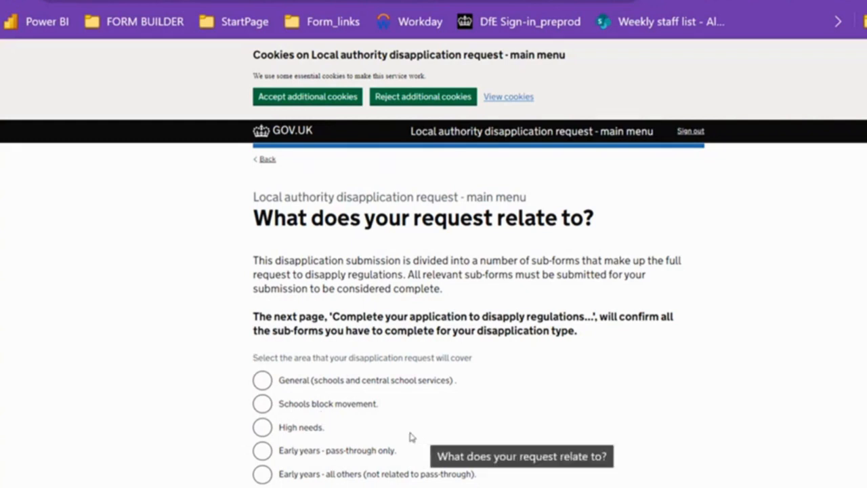
left_click(262, 380)
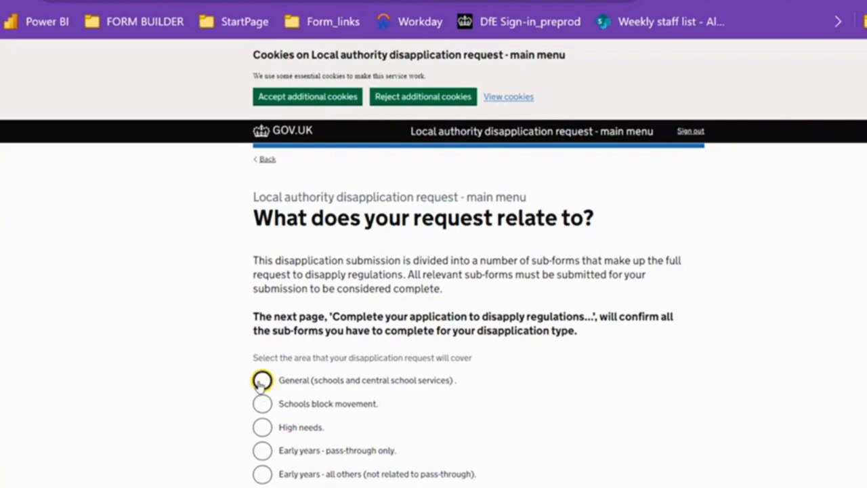
left_click(281, 486)
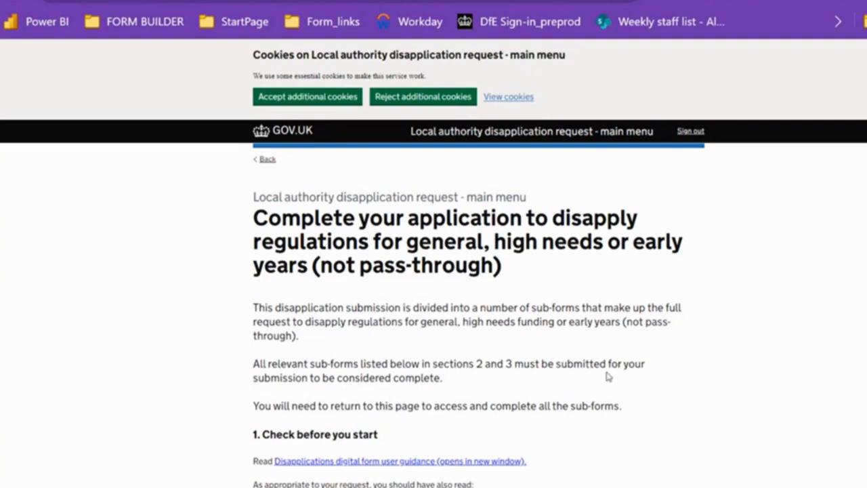
Expand and review the required information for the summary, supporting, consultation, legal and equality sub-forms
scroll(456, 411, "down", 1)
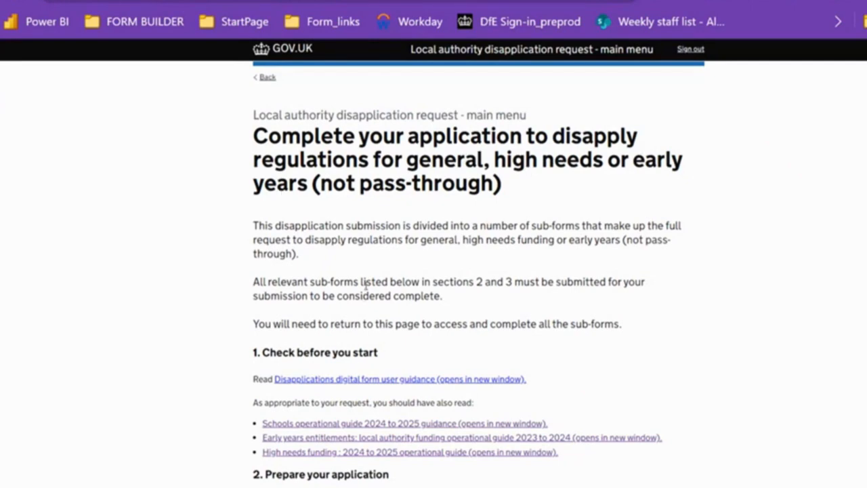
scroll(365, 296, "down", 2)
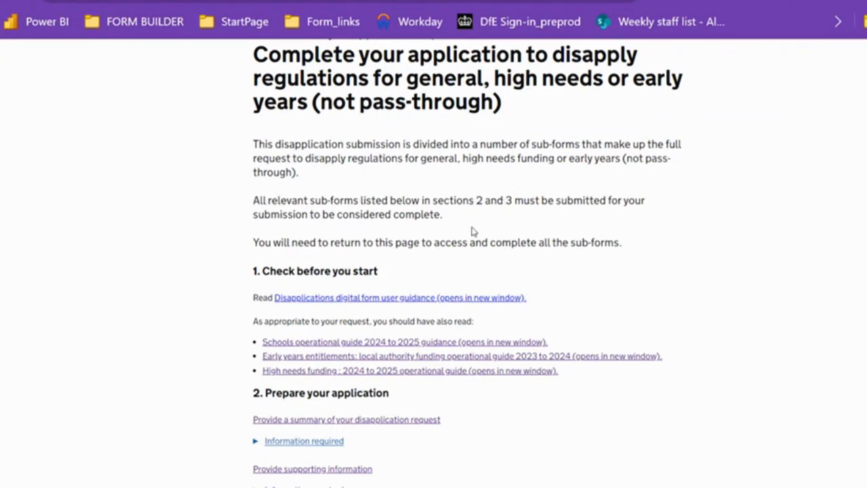
scroll(472, 232, "down", 2)
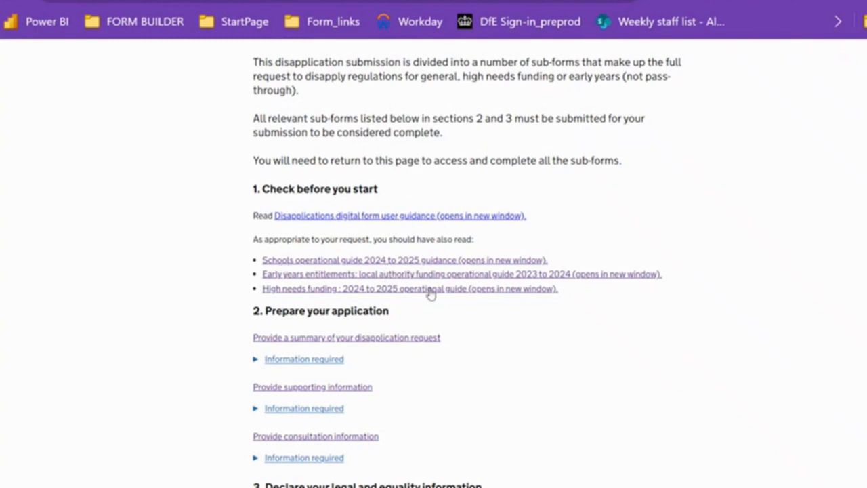
scroll(590, 333, "down", 3)
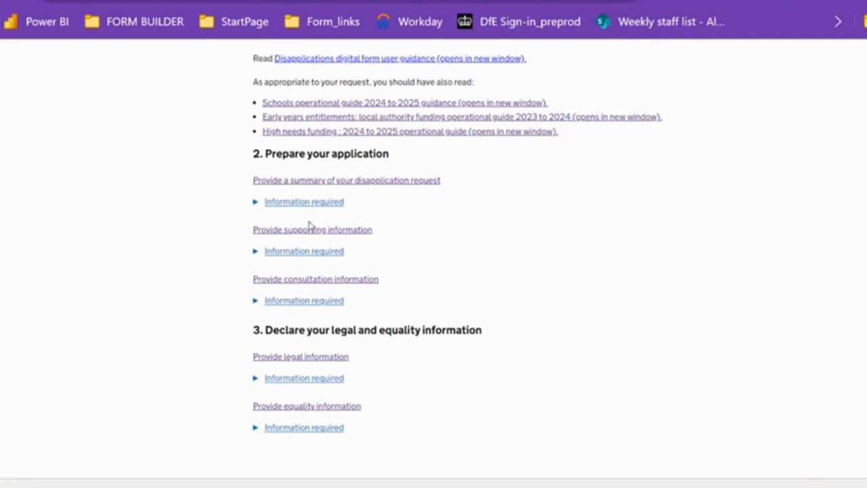
left_click(255, 210)
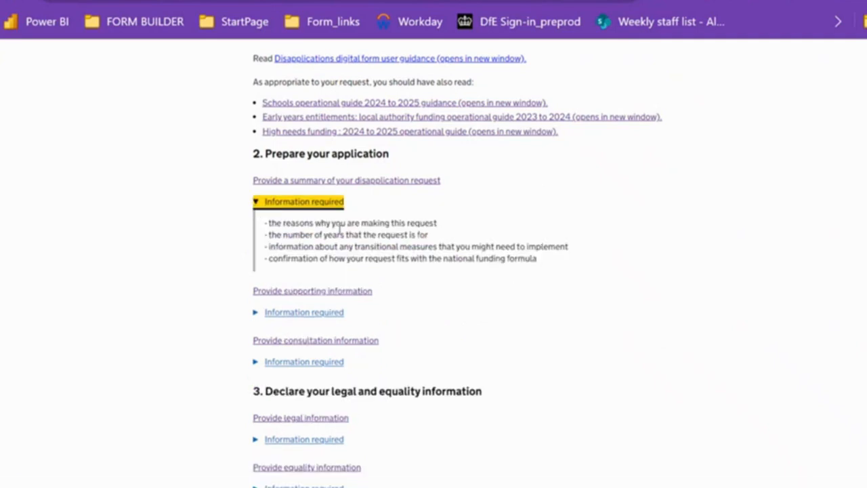
left_click(251, 316)
left_click(252, 315)
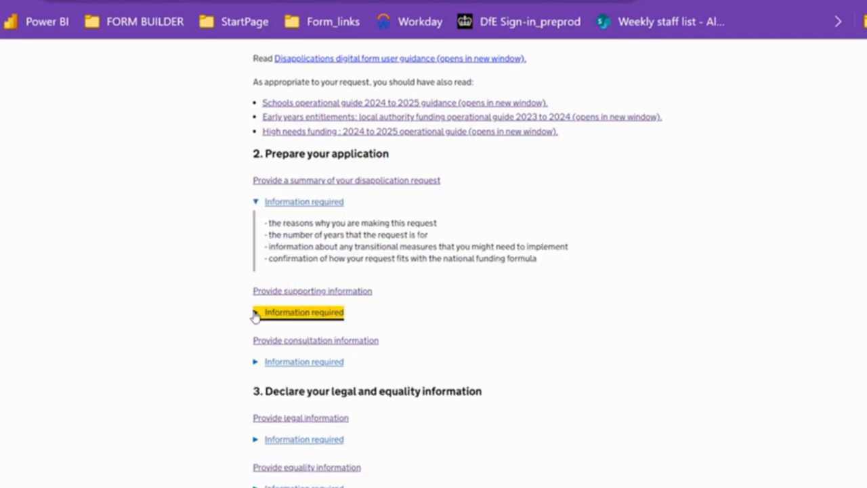
left_click(256, 428)
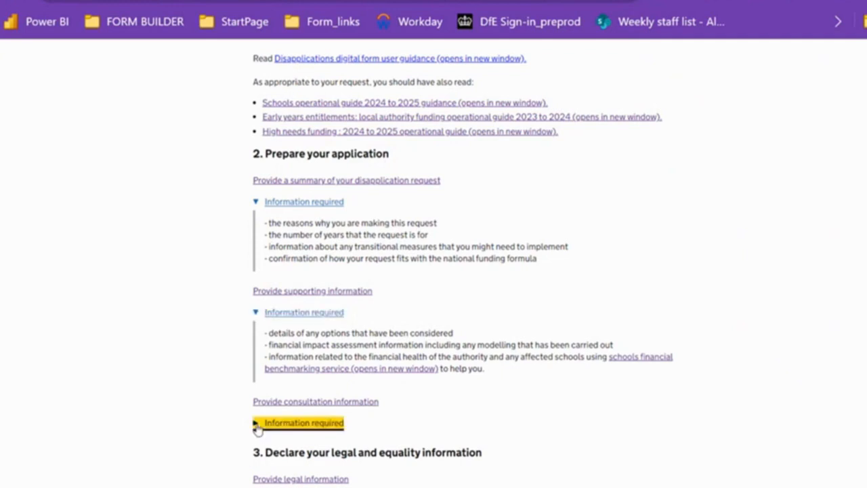
scroll(341, 423, "down", 2)
left_click(341, 421)
scroll(341, 420, "down", 1)
left_click(263, 432)
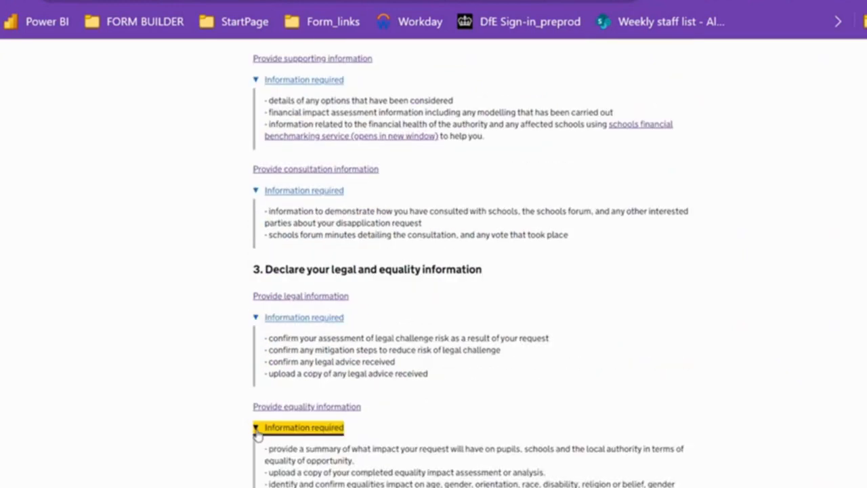
scroll(383, 369, "up", 1)
scroll(383, 369, "up", 2)
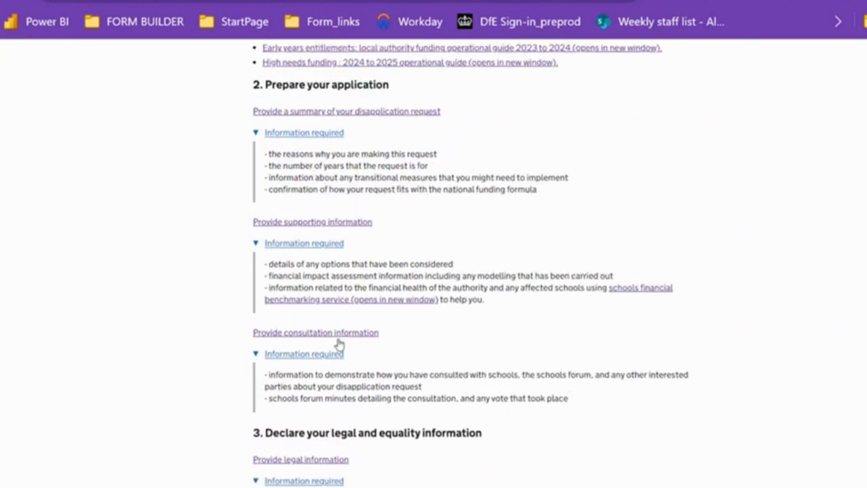
scroll(359, 434, "down", 2)
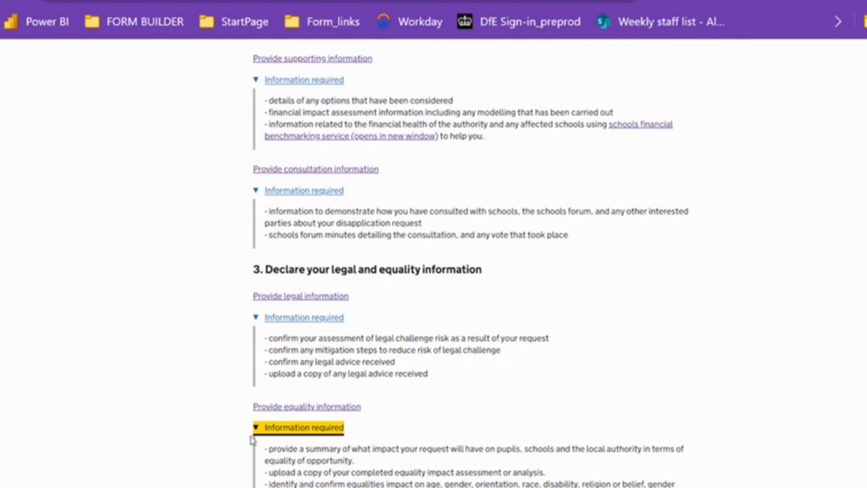
Collapse the required-information details for the equality, legal, consultation and supporting sub-forms, and reopen those for consultation
left_click(254, 432)
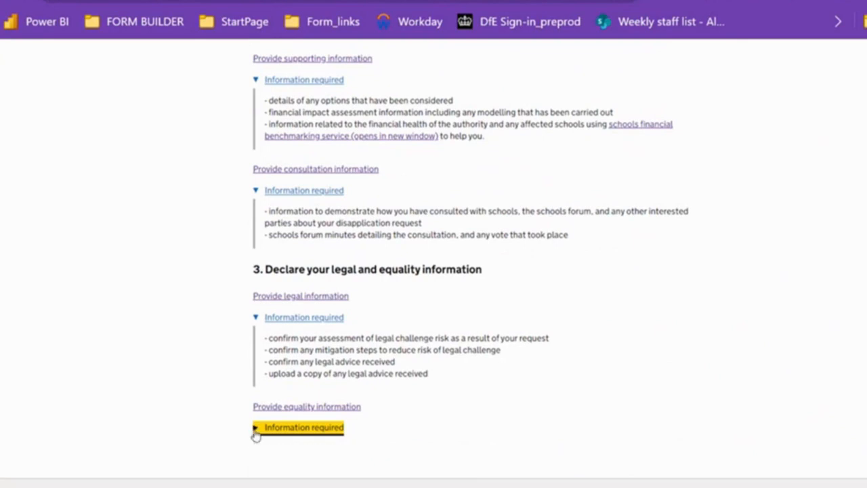
left_click(255, 319)
left_click(256, 252)
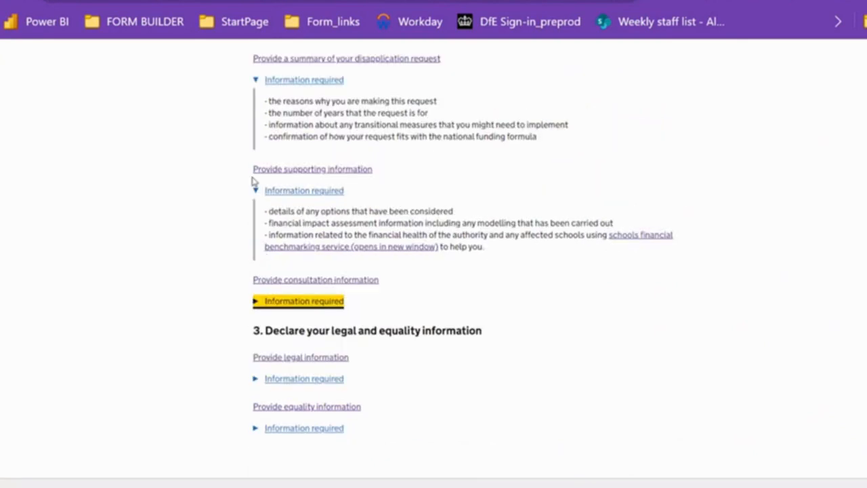
left_click(256, 190)
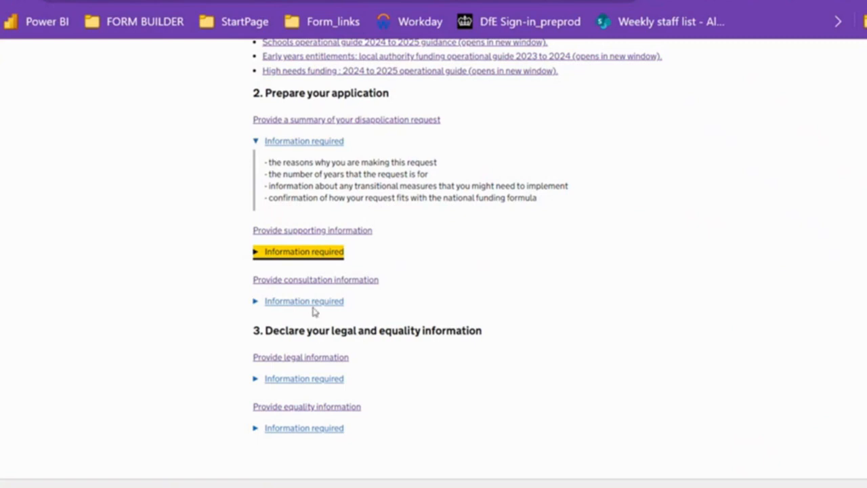
left_click(255, 302)
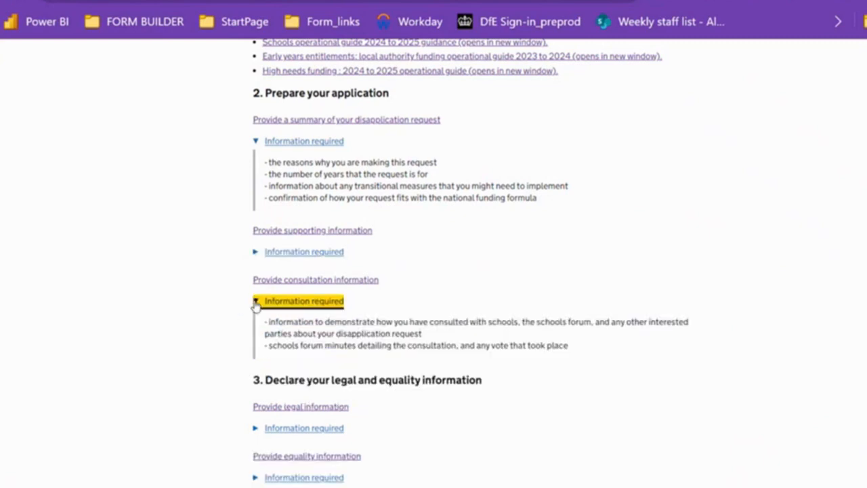
Collapse the consultation details, open the summary sub-form and continue past its introduction
left_click(256, 303)
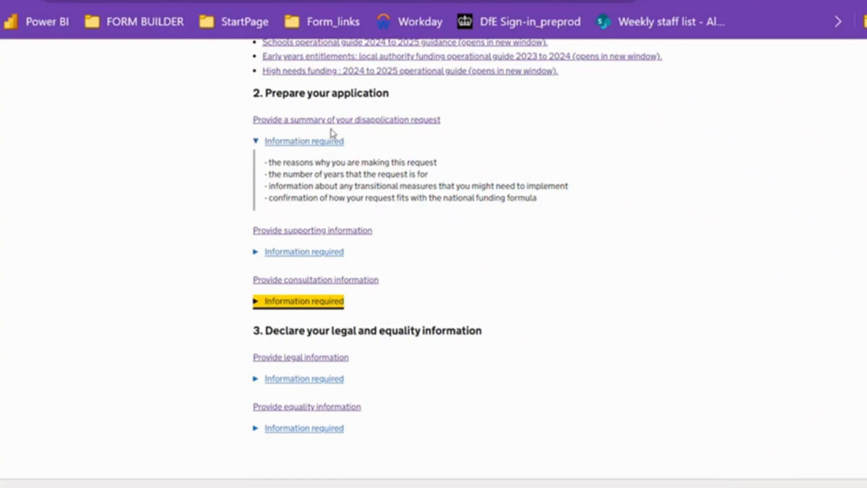
scroll(523, 221, "up", 2)
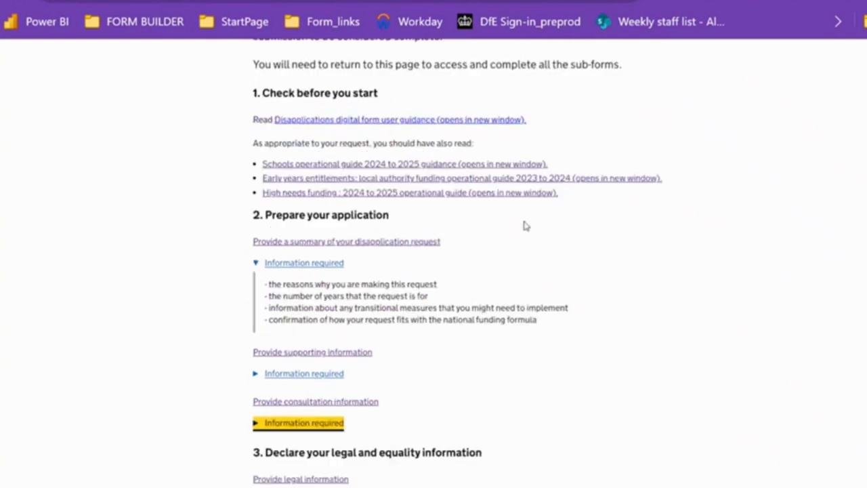
scroll(526, 226, "up", 1)
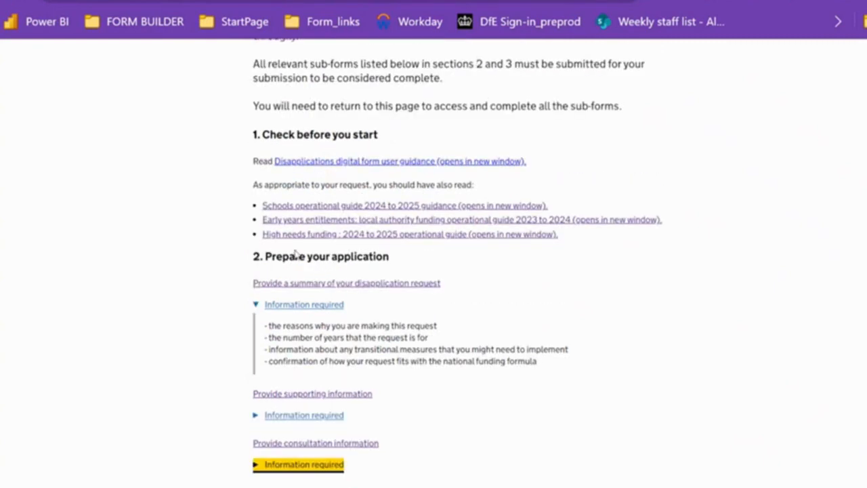
scroll(277, 467, "down", 3)
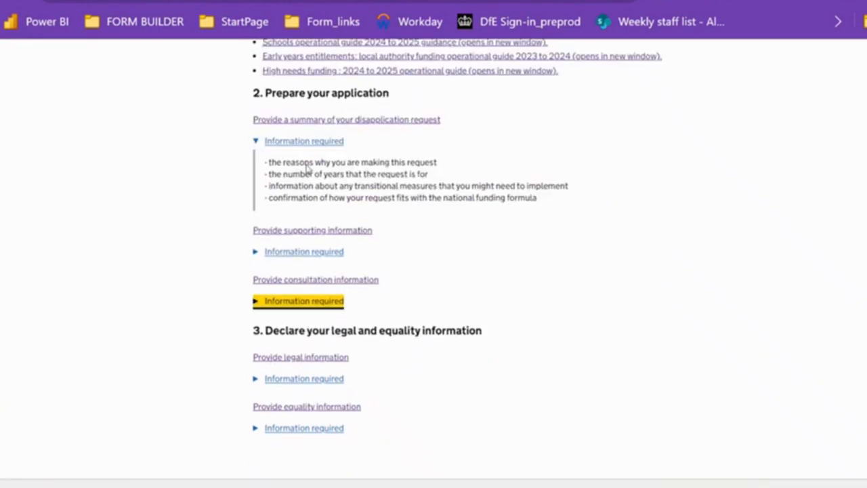
left_click(328, 122)
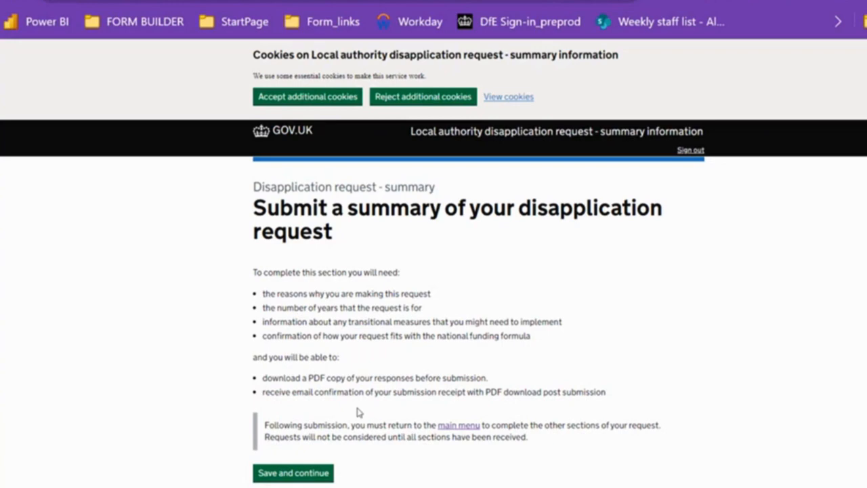
left_click(295, 467)
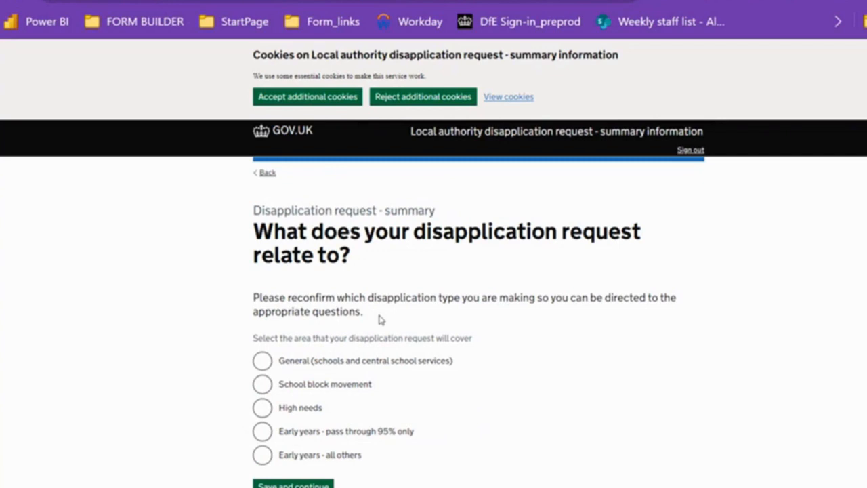
Reconfirm General (schools and central school services) as the request area and submit 2024 to 2025 as the funding year
left_click(262, 361)
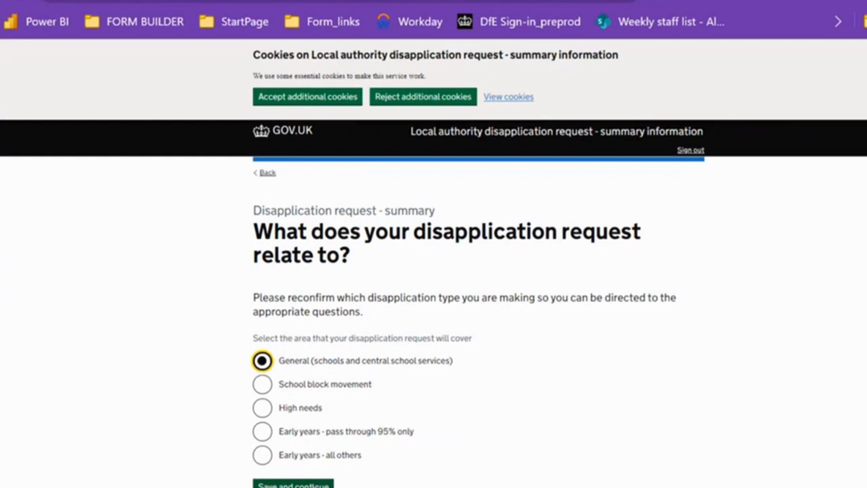
left_click(293, 485)
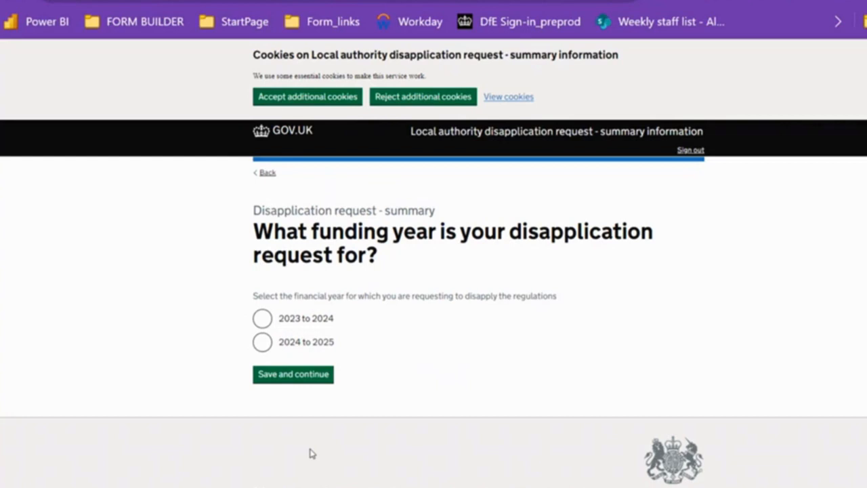
left_click(263, 342)
left_click(284, 377)
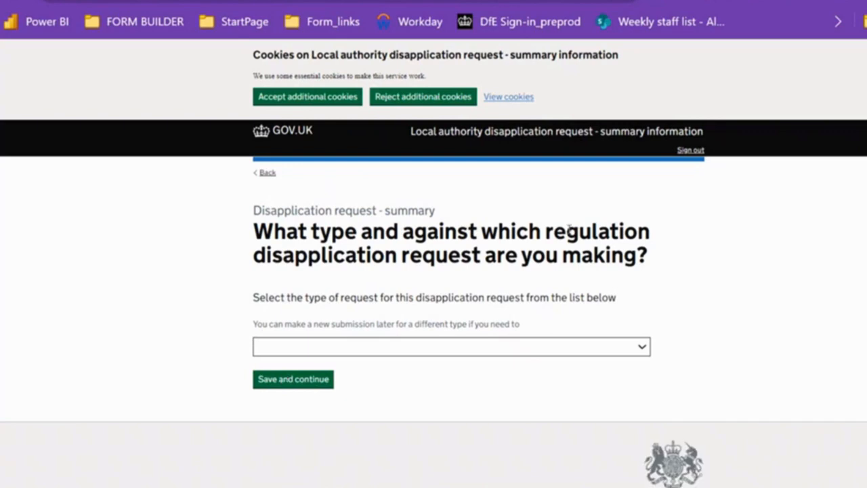
Review the list of disapplication request types and regulations, choose one and continue to the reason for the request
left_click(344, 352)
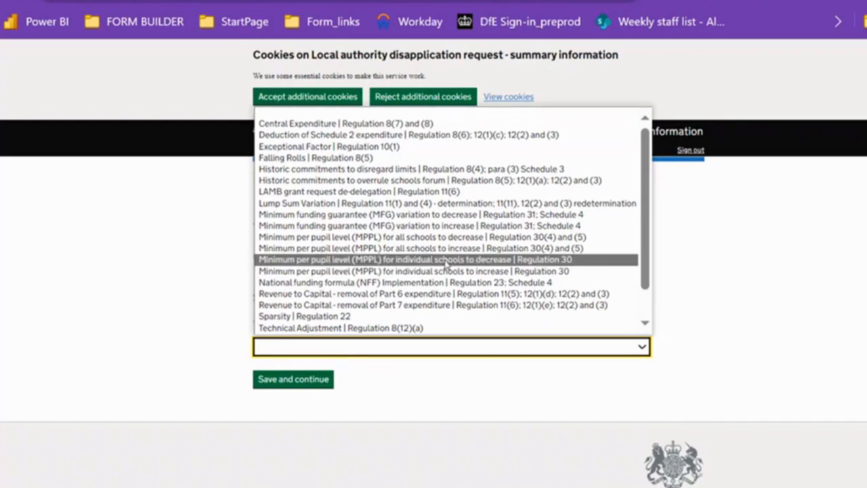
scroll(437, 291, "down", 1)
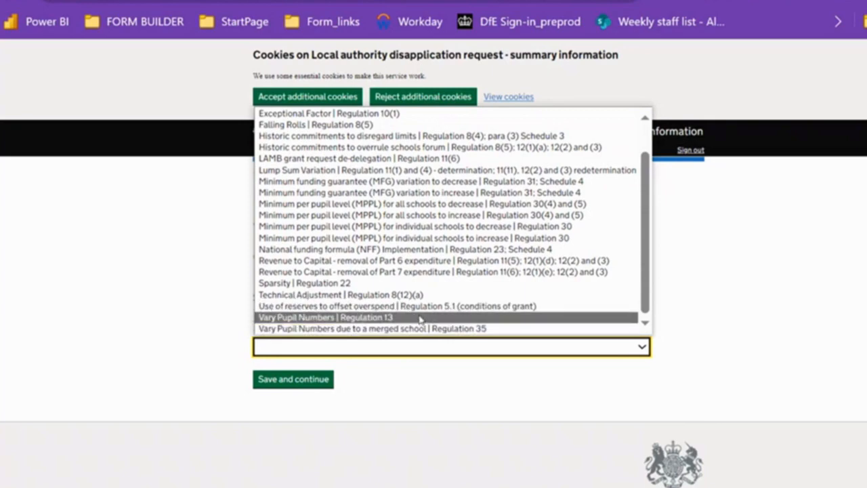
scroll(440, 298, "up", 1)
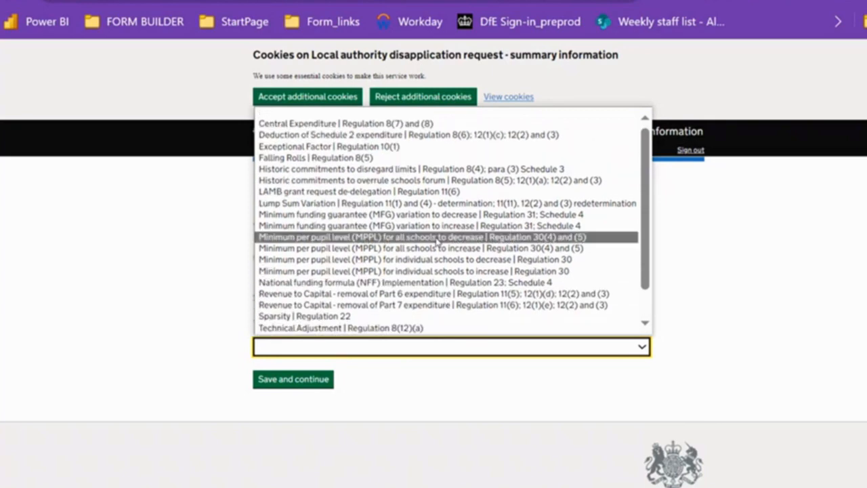
scroll(444, 241, "down", 1)
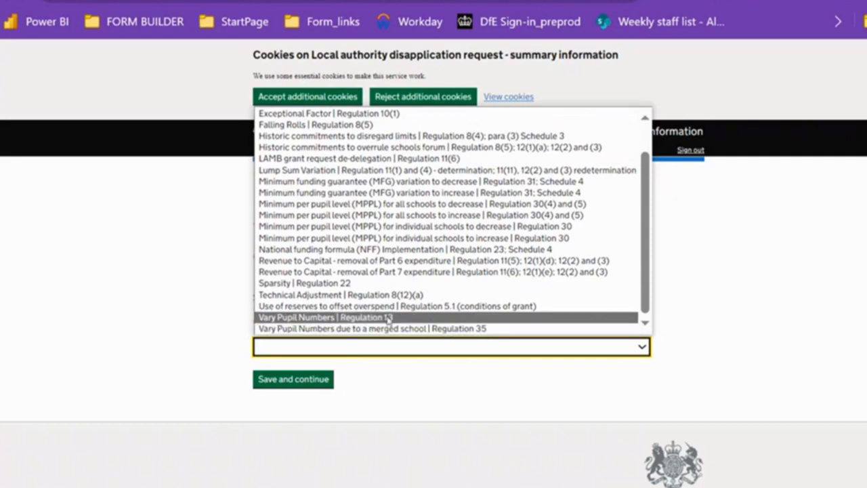
scroll(337, 318, "up", 1)
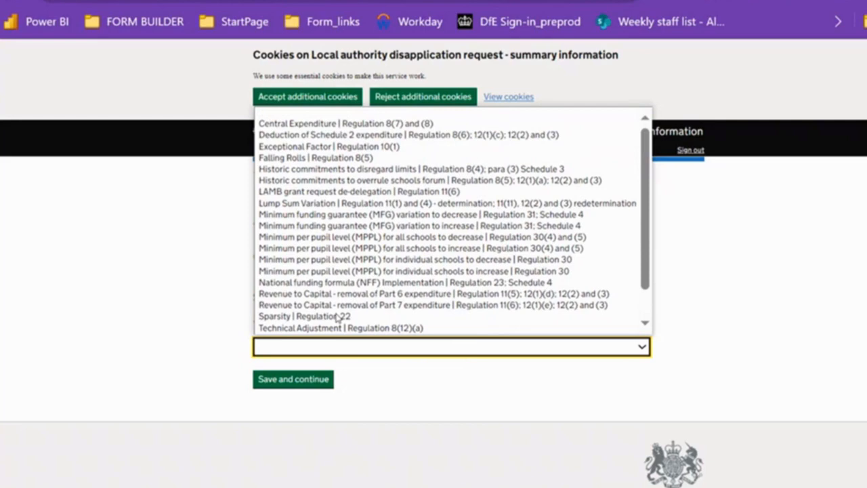
scroll(326, 272, "down", 1)
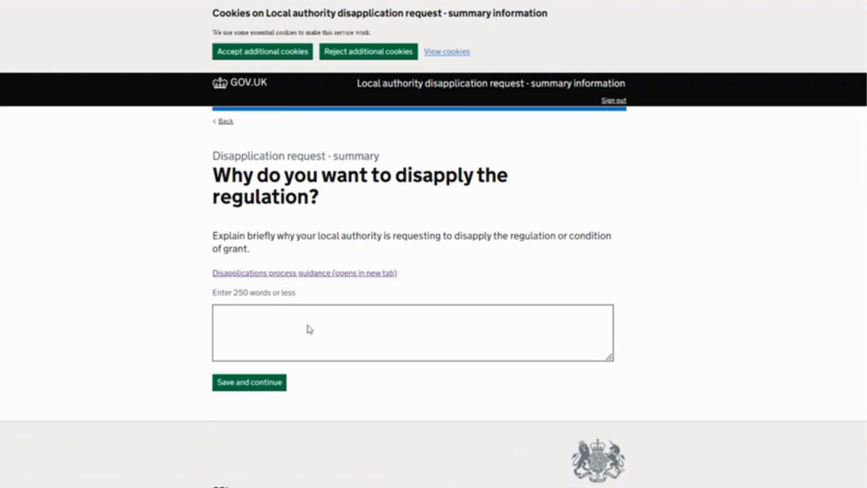
Enter "test g5" as the reason for disapplying the regulation and save the answer
left_click(257, 326)
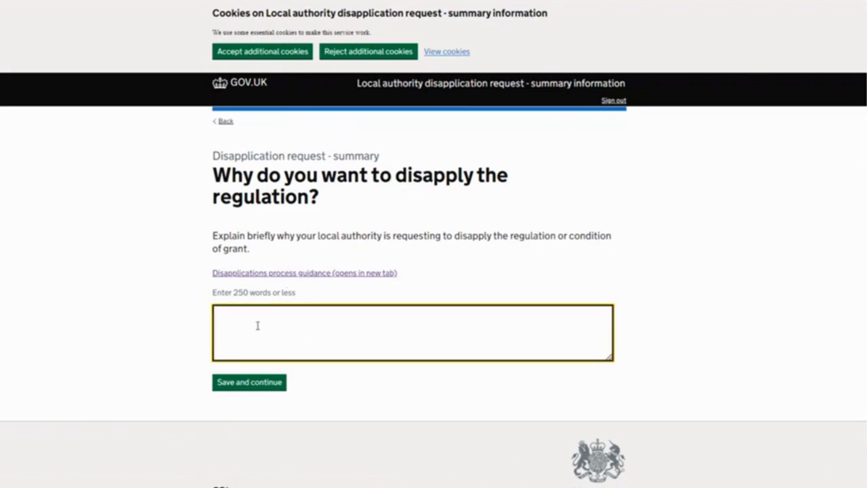
type("test g5")
left_click(250, 382)
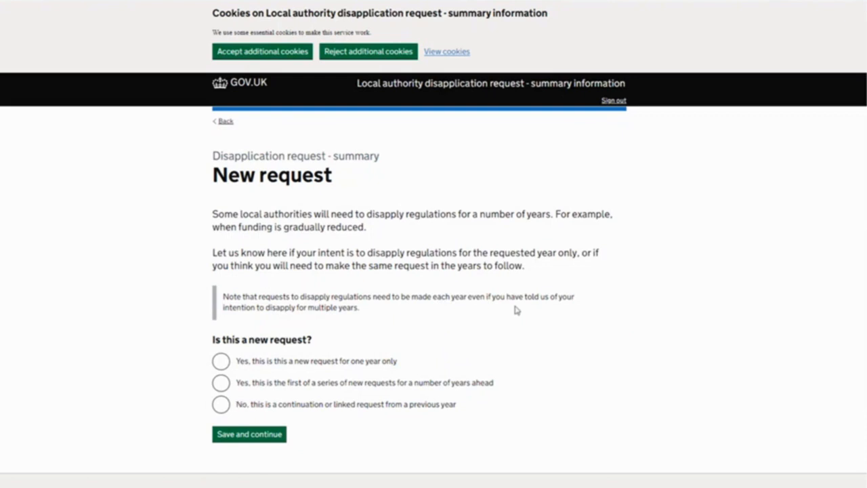
Try the first-of-a-series new request answer, enter 3 as the number of years, and return to the new request question
left_click(222, 384)
left_click(252, 439)
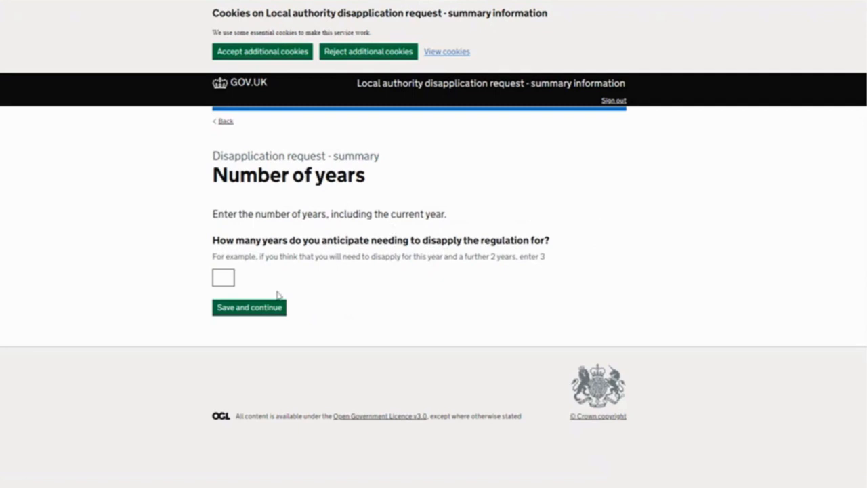
left_click(230, 275)
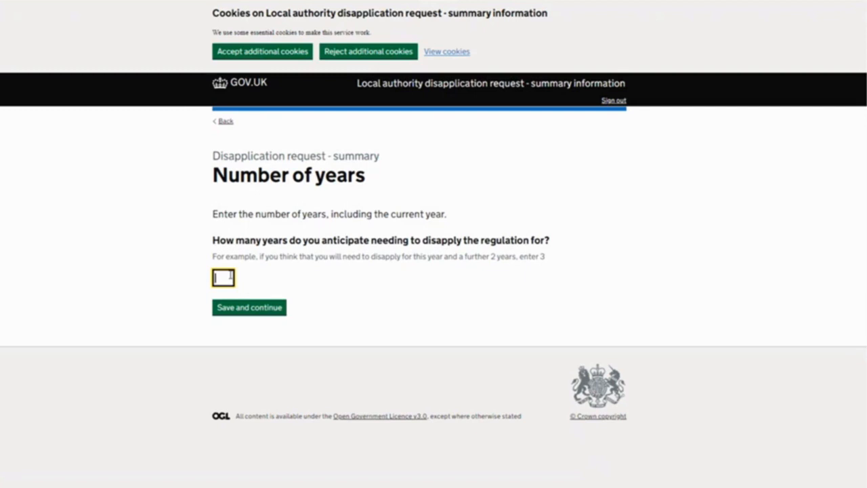
type("3")
left_click(224, 122)
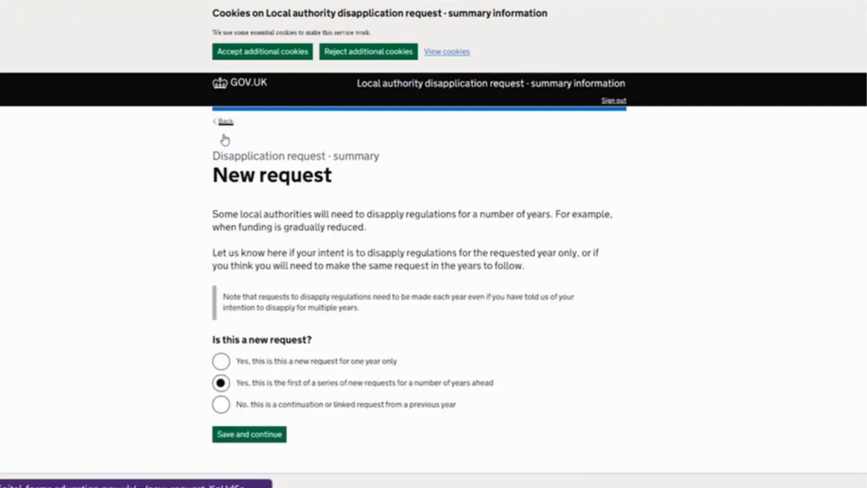
Try the new request for one year only answer, view the page it leads to, and go back
left_click(221, 361)
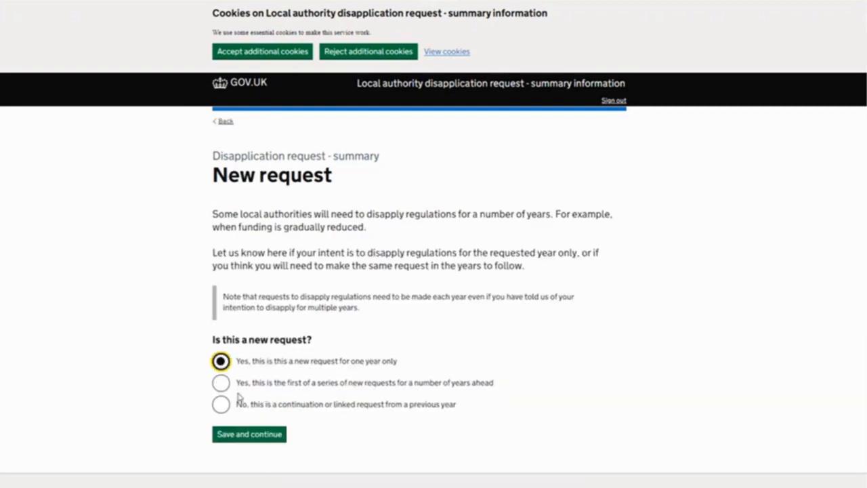
left_click(242, 439)
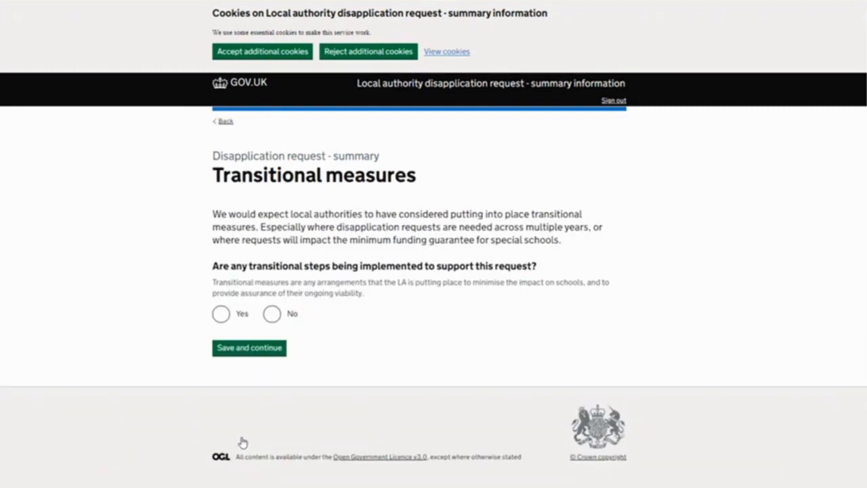
left_click(224, 121)
Try the continuation or linked request answer, submit "test" as the steps to mitigate future requests, and return to the new request question
left_click(223, 407)
left_click(248, 437)
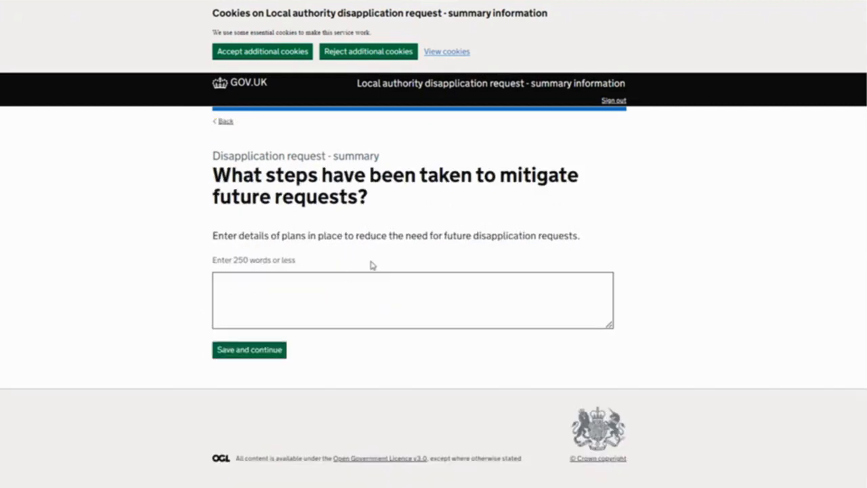
left_click(279, 313)
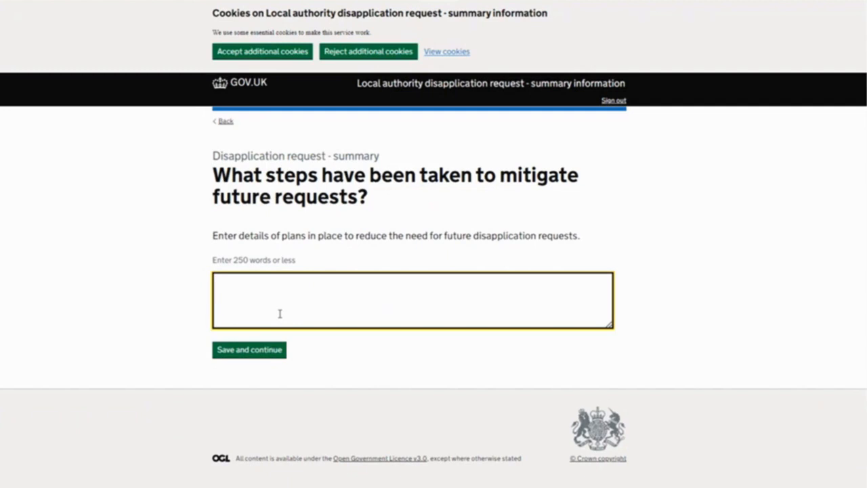
type("test")
left_click(259, 351)
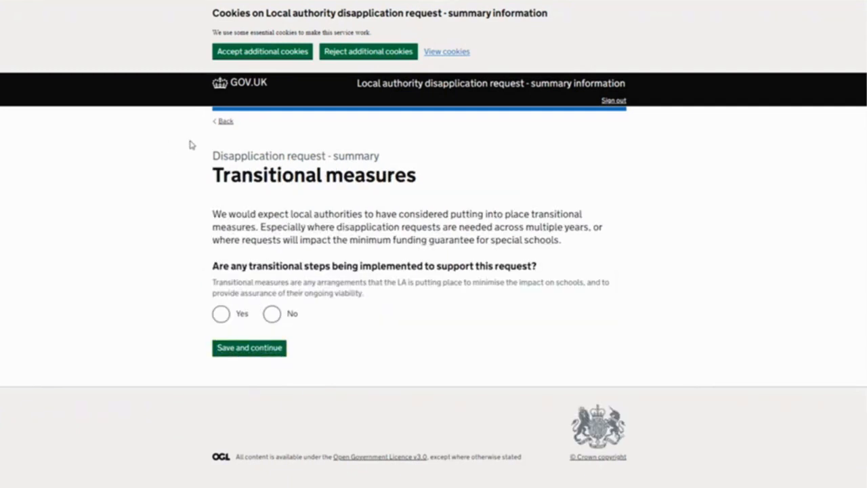
left_click(221, 123)
left_click(222, 122)
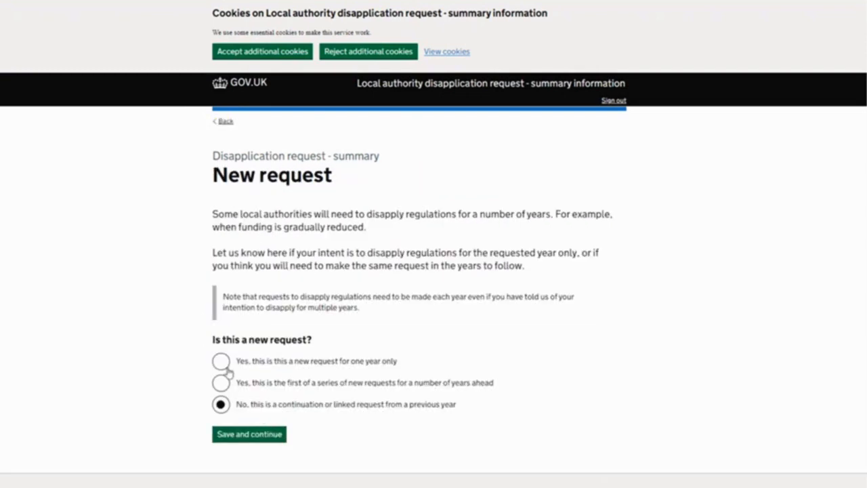
Submit the request as a new request for one year only
left_click(220, 362)
left_click(241, 435)
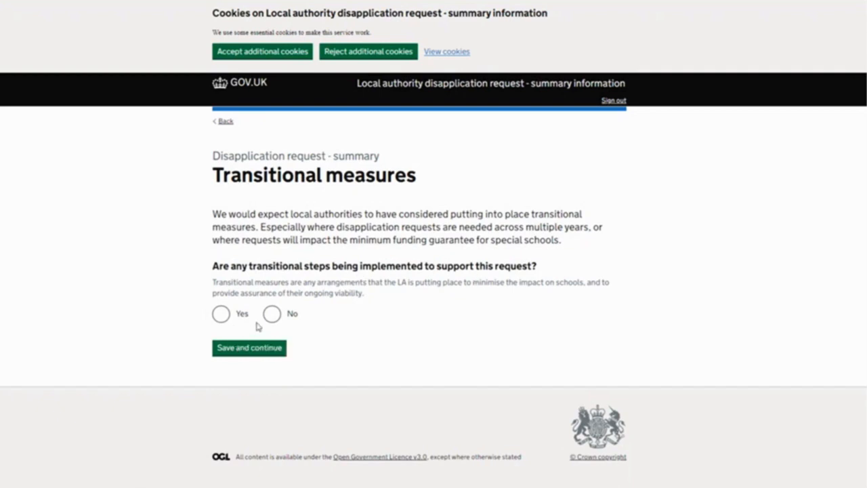
Try answering Yes to transitional steps, view the follow-up question about agreed measures, and go back
left_click(221, 314)
left_click(221, 352)
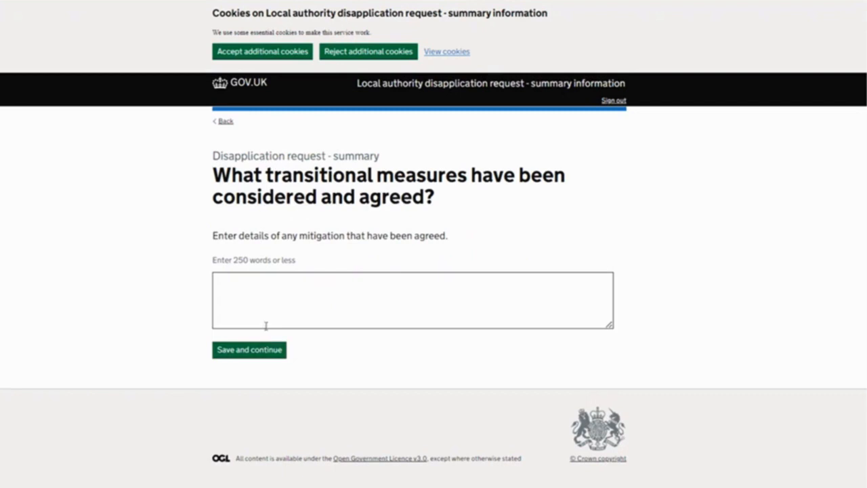
left_click(224, 123)
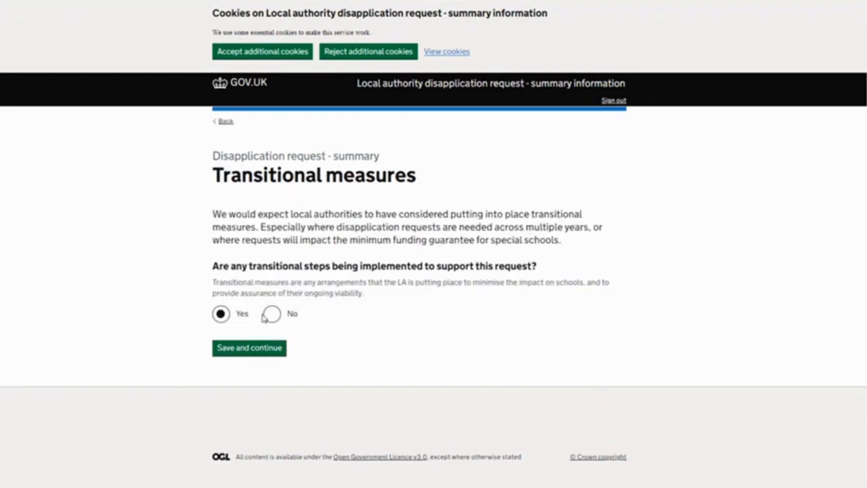
Answer No to transitional steps, and state that the request does not fit with the NFF proposals
left_click(272, 317)
left_click(261, 355)
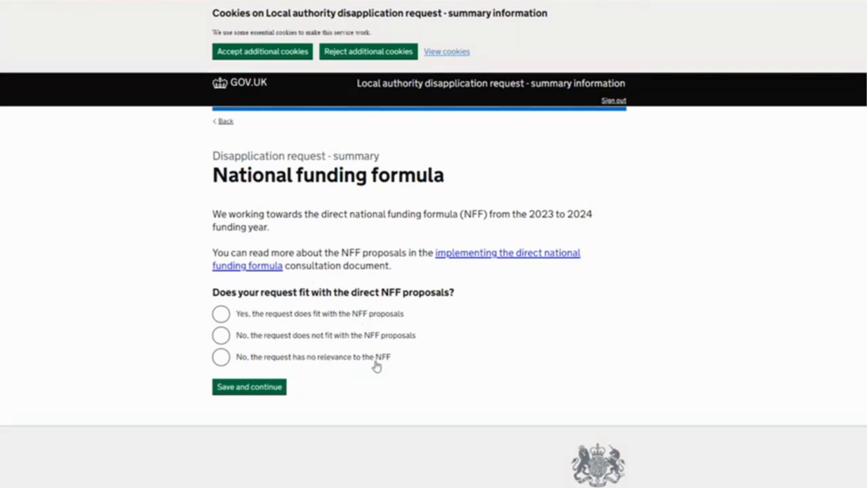
left_click(223, 335)
left_click(235, 387)
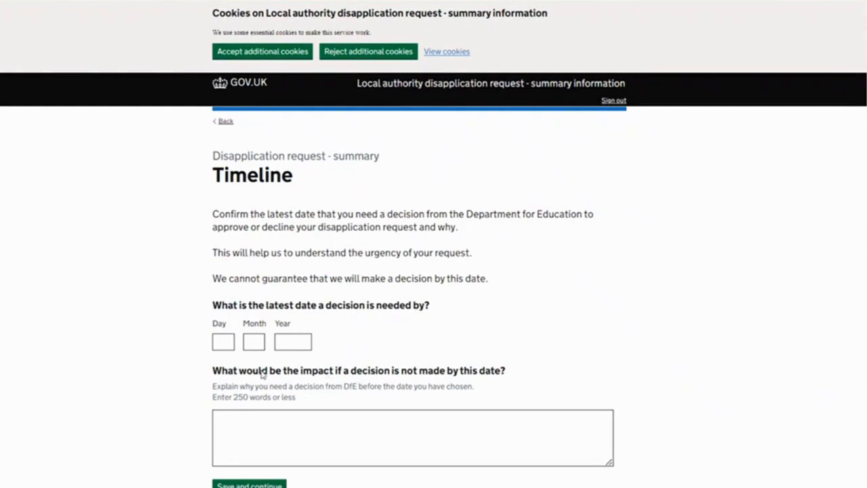
Set the latest date a decision is needed by to day 14, month 1, year 2024
left_click(230, 344)
left_click(229, 395)
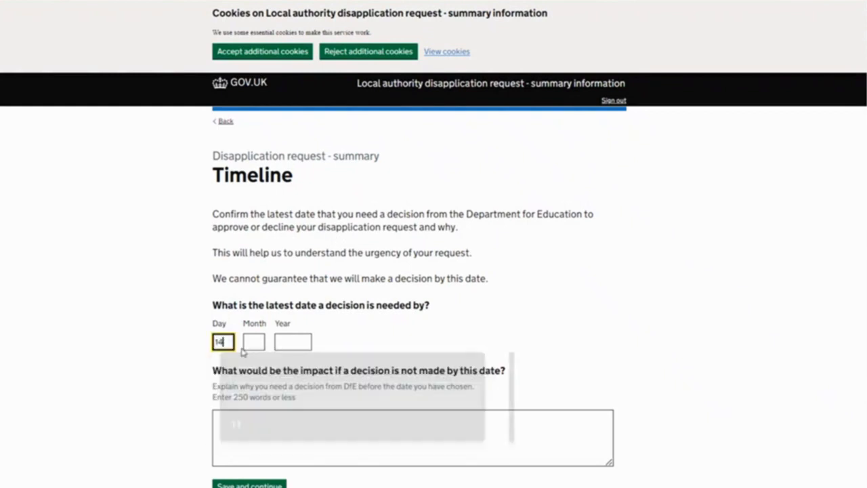
left_click(252, 342)
left_click(275, 395)
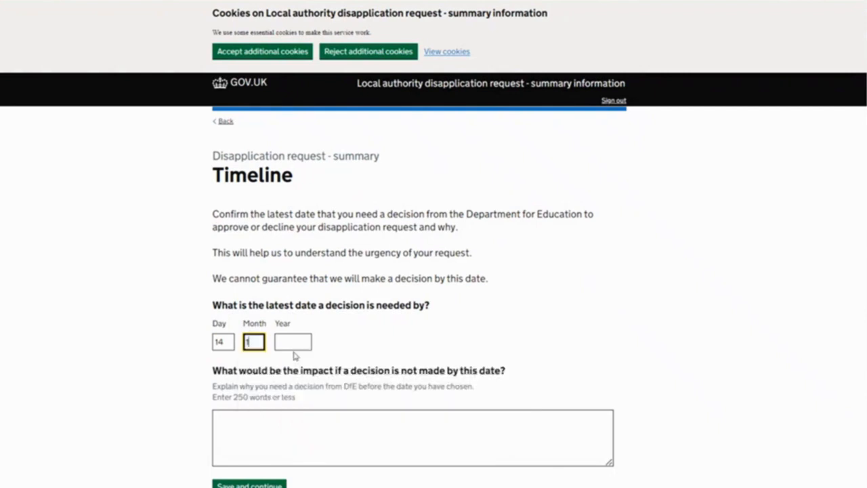
left_click(292, 342)
left_click(301, 404)
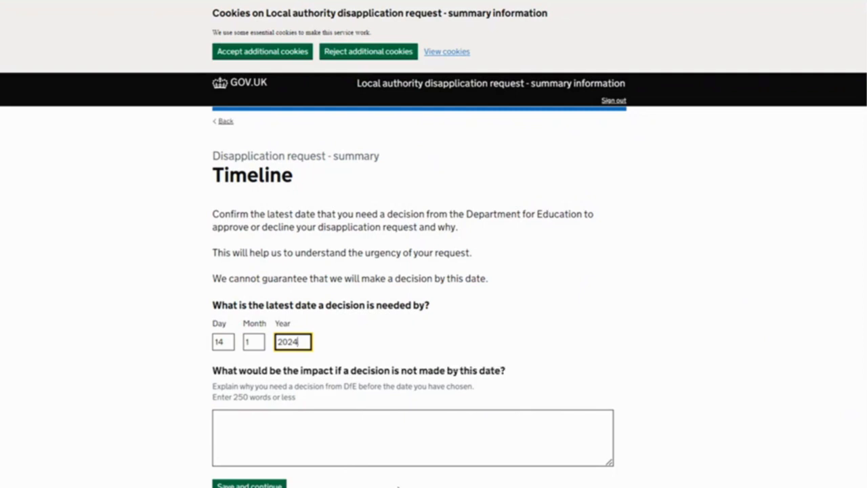
Enter "test" as the impact of a missed decision date and continue to the declarations
left_click(298, 431)
type("test")
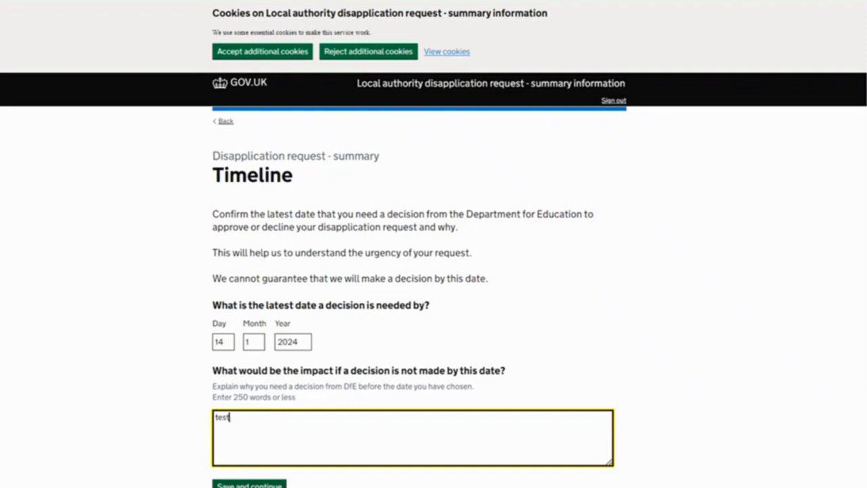
scroll(257, 380, "down", 2)
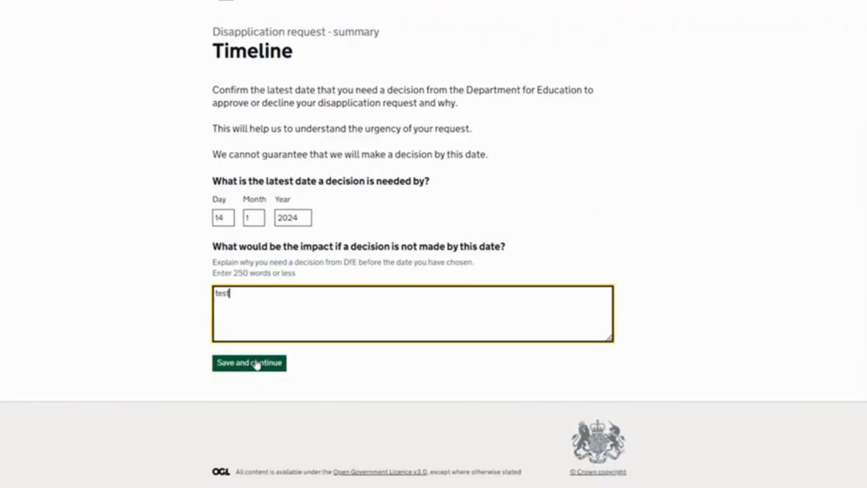
left_click(256, 363)
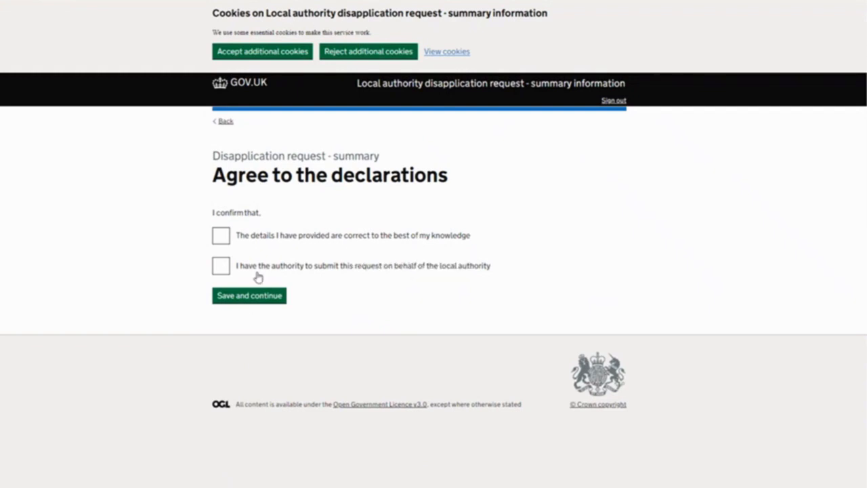
Agree to both summary declarations, on correct details and authority to submit, and continue to the answer check
left_click(219, 265)
left_click(217, 237)
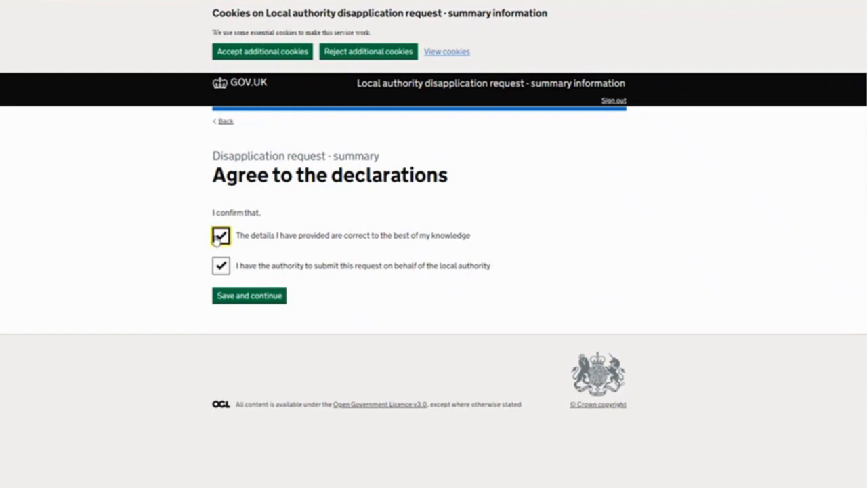
left_click(230, 297)
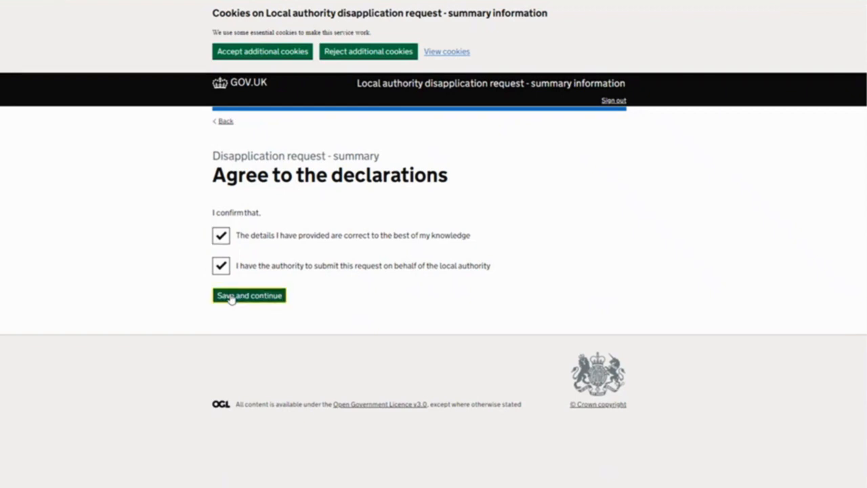
Review all answers and declarations in the disapplication request summary, down to the submission notice
scroll(513, 260, "down", 1)
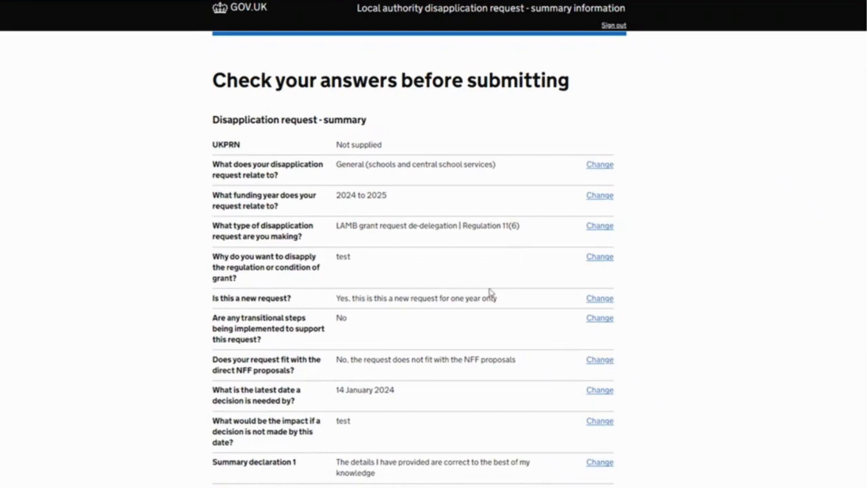
scroll(480, 312, "down", 1)
scroll(481, 312, "down", 2)
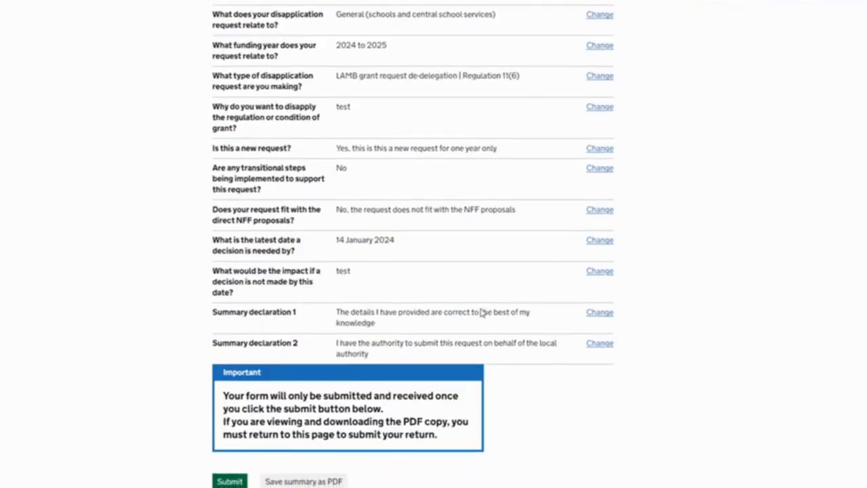
scroll(476, 335, "up", 2)
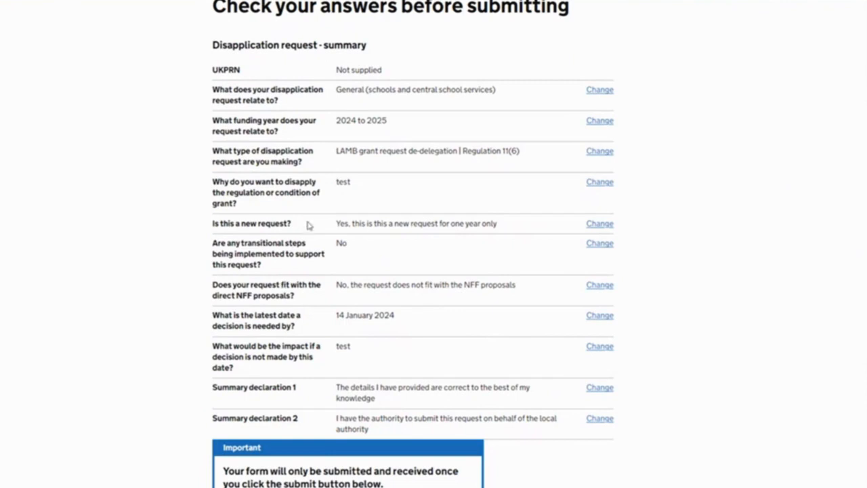
scroll(468, 3, "down", 1)
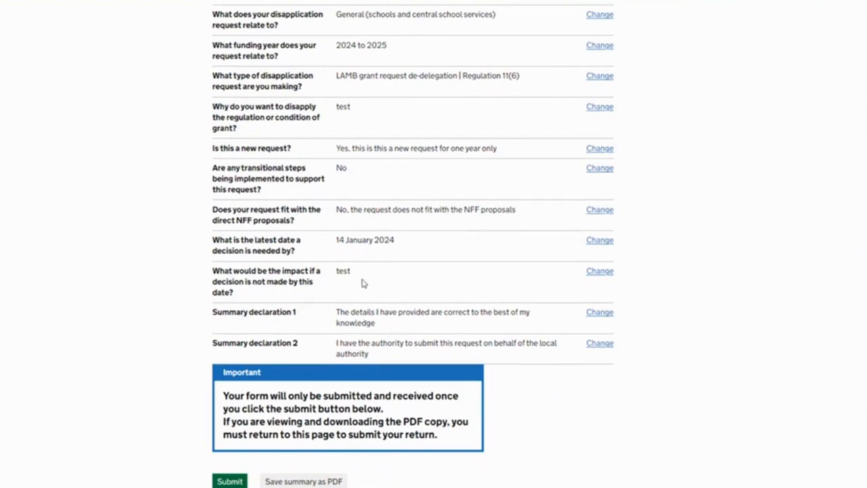
scroll(372, 279, "down", 1)
scroll(406, 284, "up", 2)
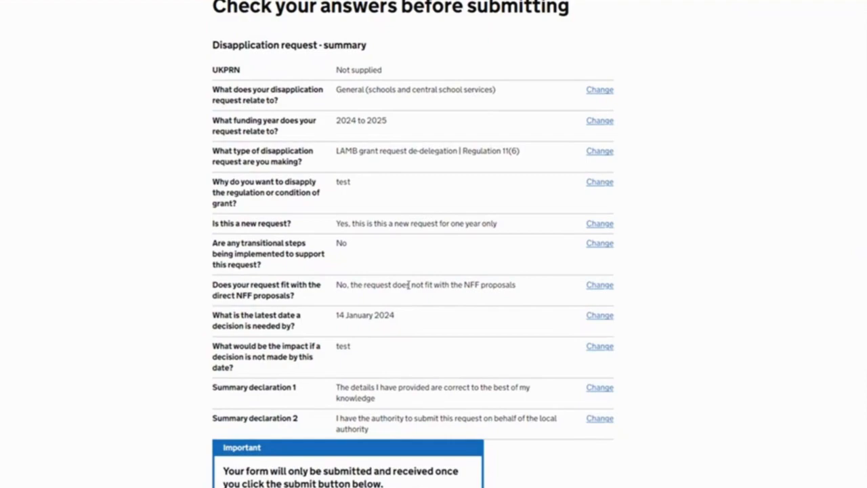
scroll(408, 284, "down", 2)
Save the request summary as a PDF, open it to look through both pages, and close it
left_click(284, 409)
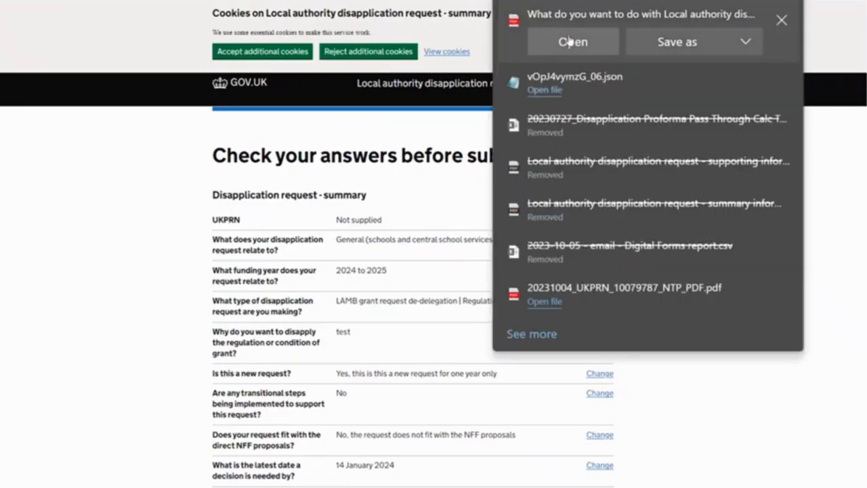
left_click(572, 42)
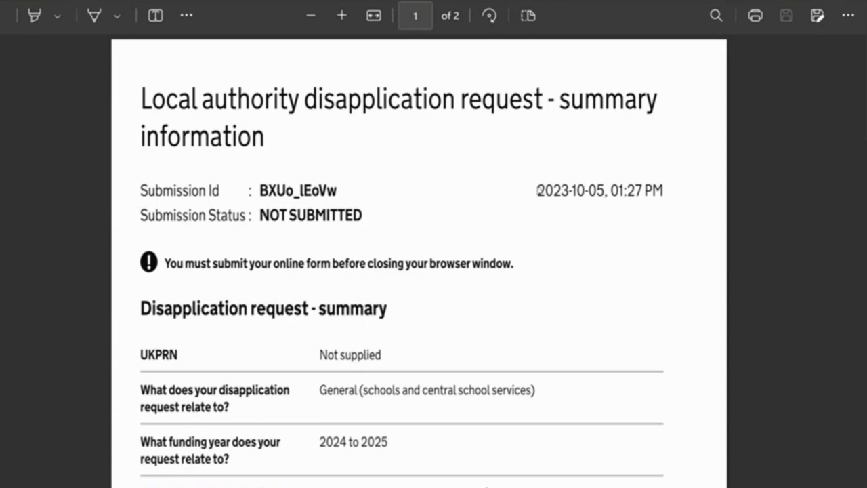
scroll(358, 284, "down", 10)
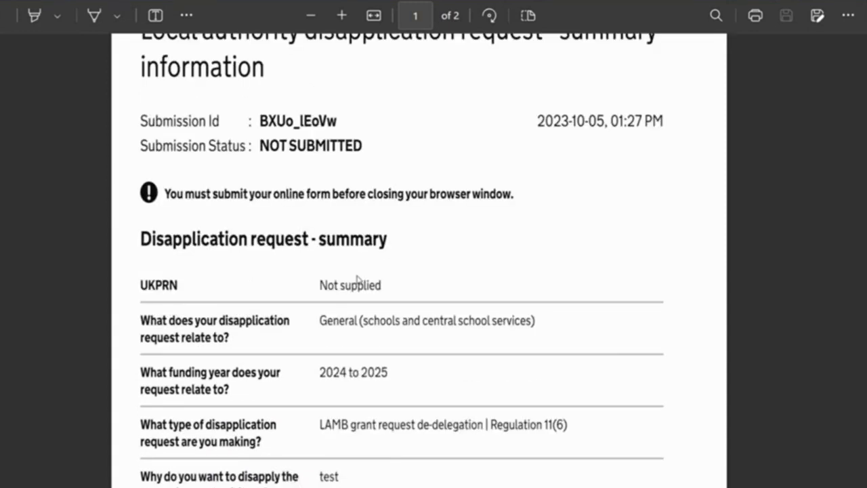
scroll(378, 305, "down", 10)
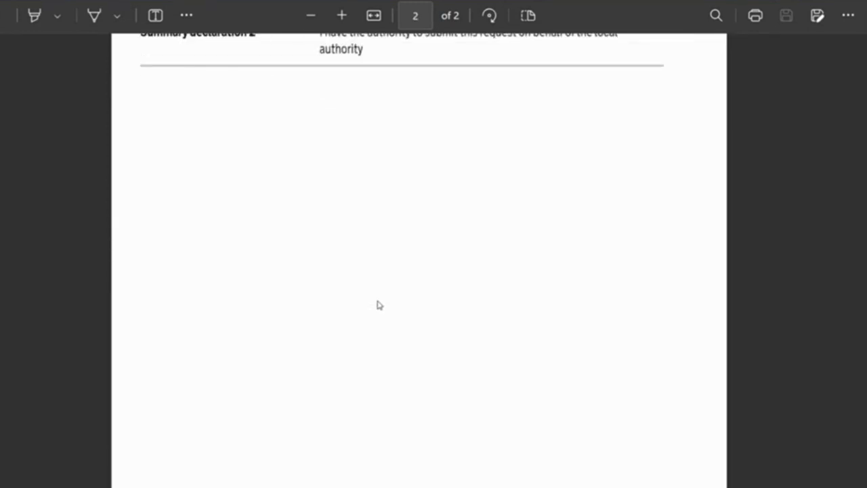
scroll(378, 305, "up", 20)
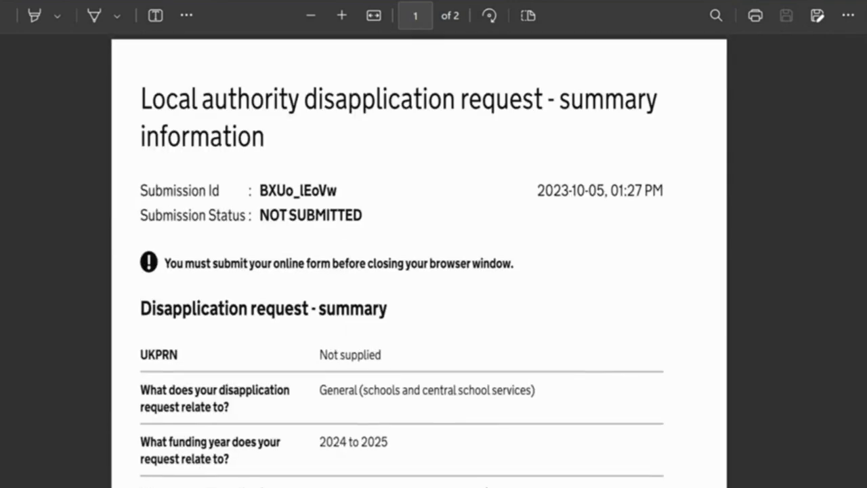
key("ctrl+w")
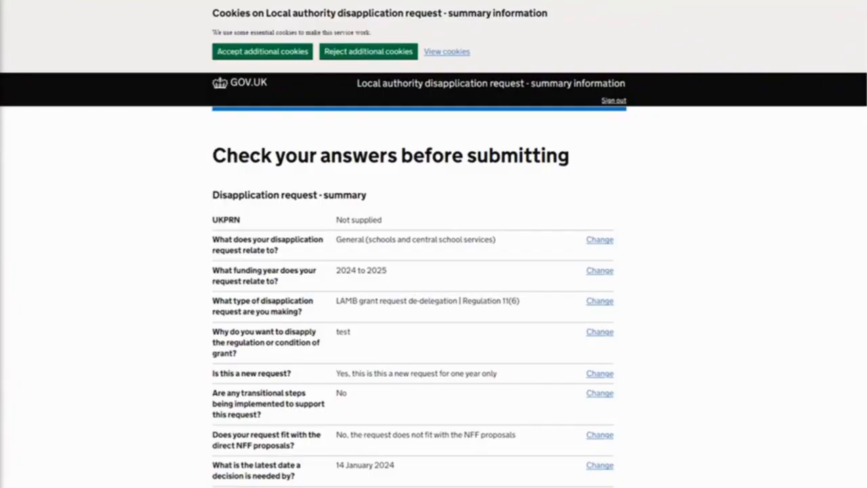
Submit the summary sub-form and read through the confirmation page's guidance on next steps and contacts
scroll(229, 407, "down", 3)
scroll(229, 407, "down", 5)
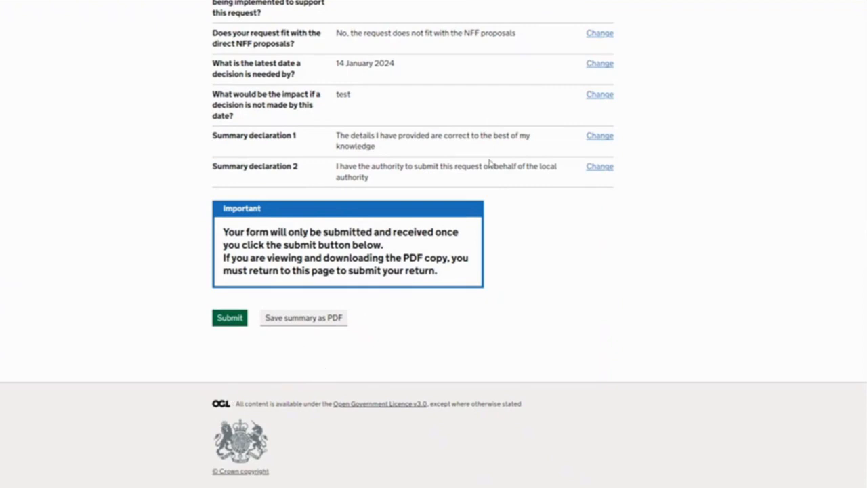
left_click(239, 319)
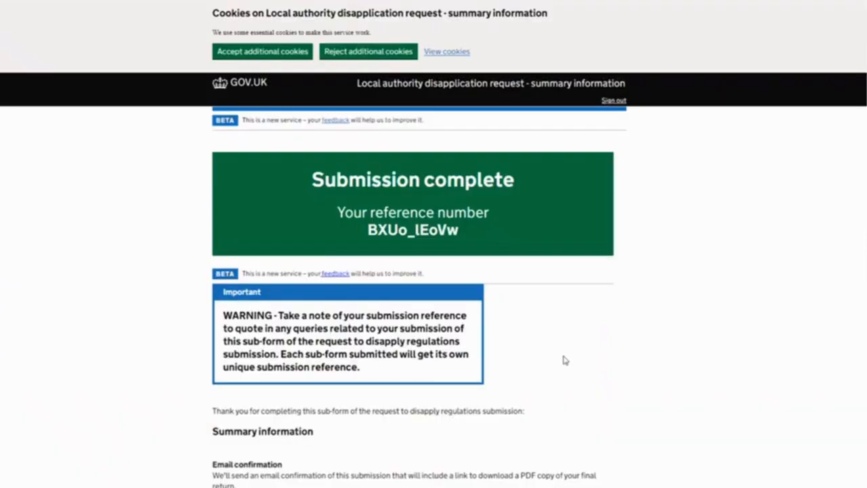
scroll(569, 362, "down", 5)
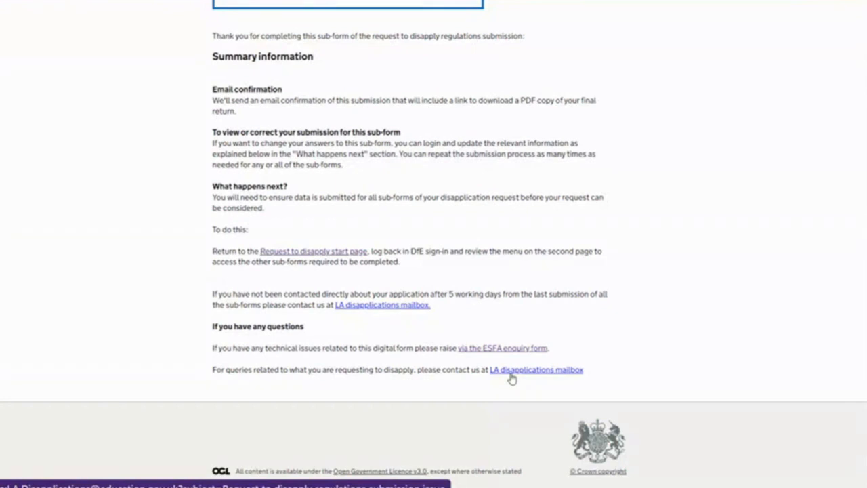
scroll(366, 363, "up", 6)
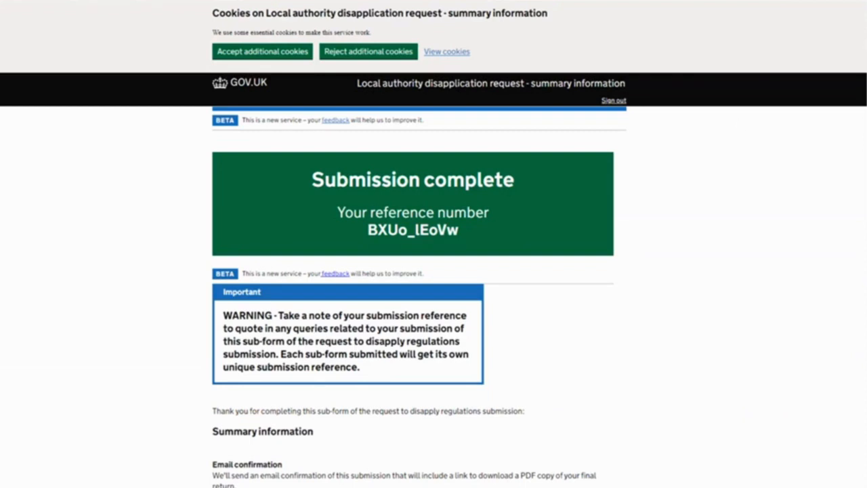
Switch to the summary information confirmation email in Outlook, and widen and reposition its window for reading
mouse_move(321, 486)
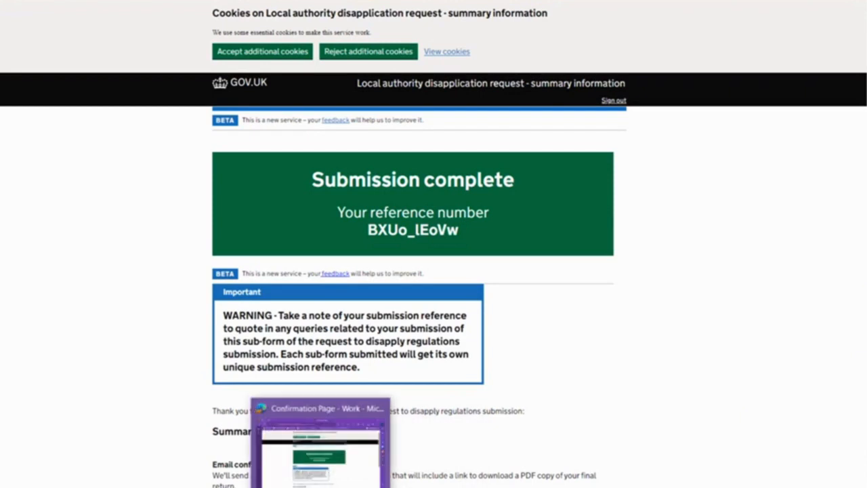
mouse_move(291, 487)
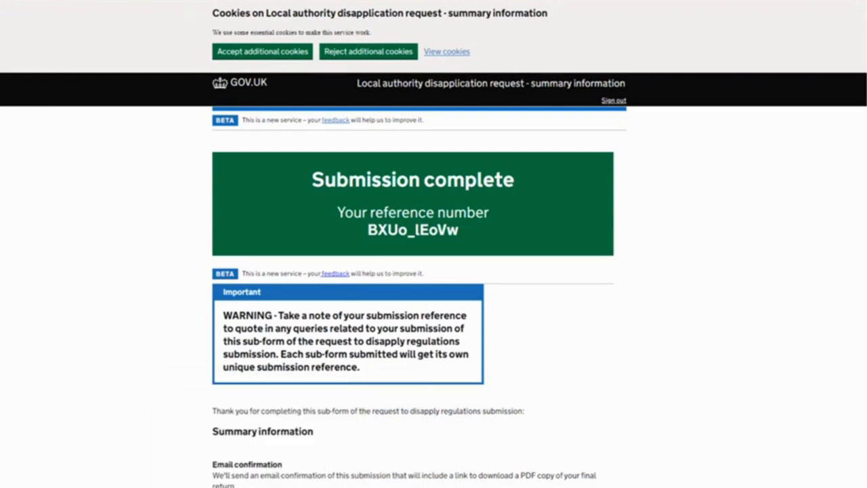
key("alt+Tab")
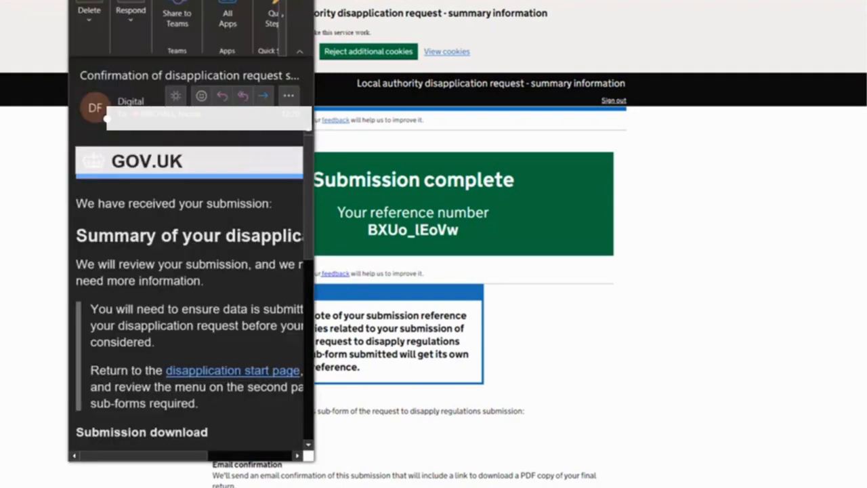
left_click_drag(203, 1, 192, 0)
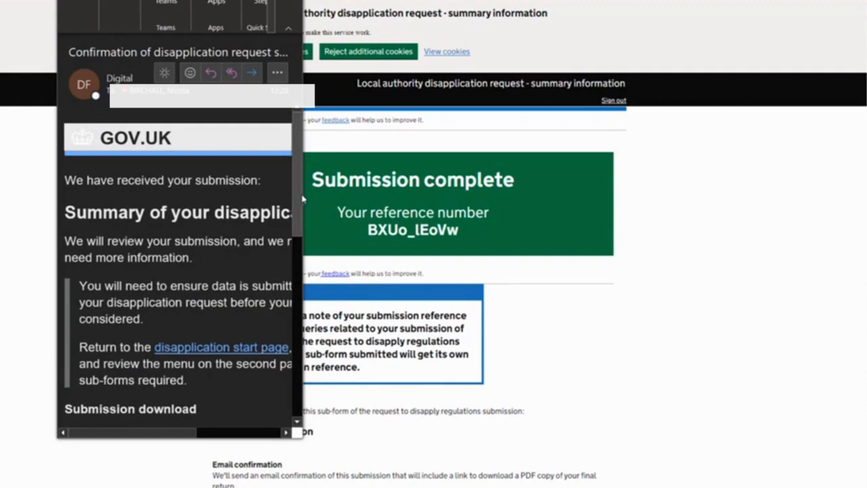
left_click_drag(303, 196, 671, 248)
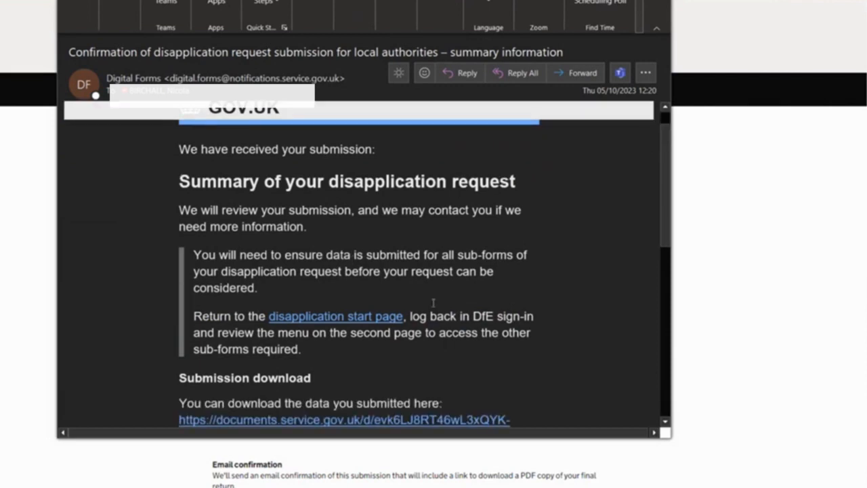
scroll(434, 303, "down", 2)
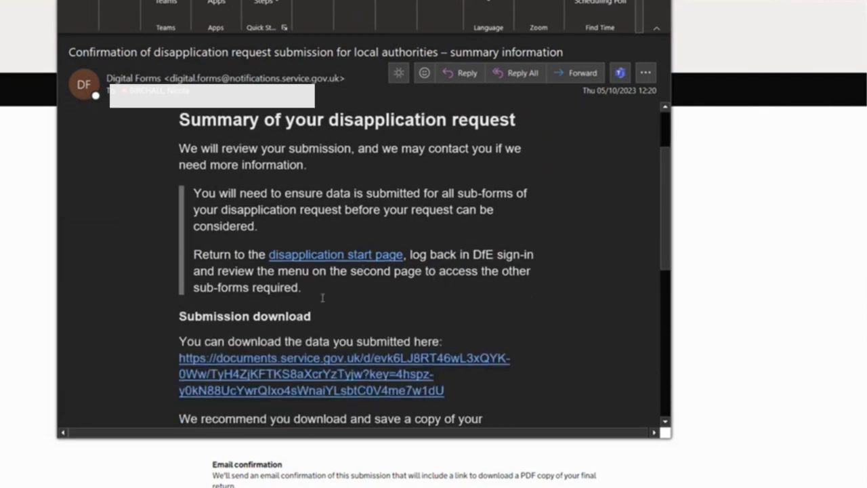
left_click_drag(497, 0, 546, 0)
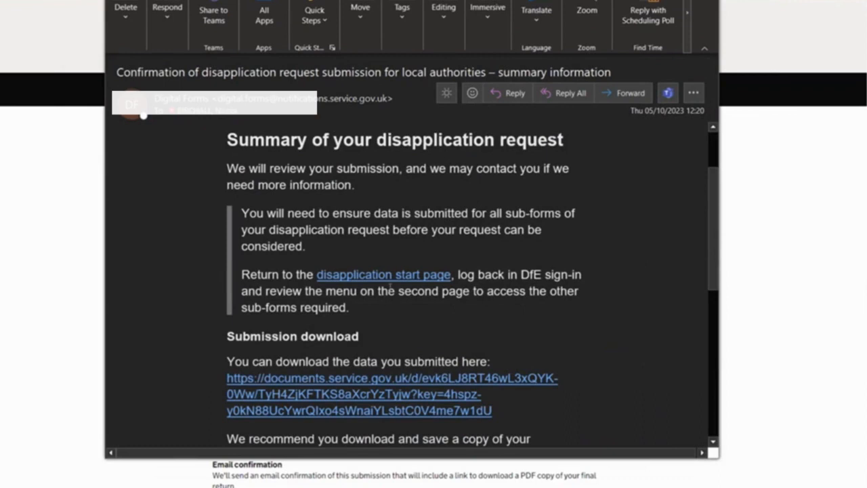
Follow the submission download link in the confirmation email and confirm the recipient's email address to reach the file
scroll(389, 288, "down", 1)
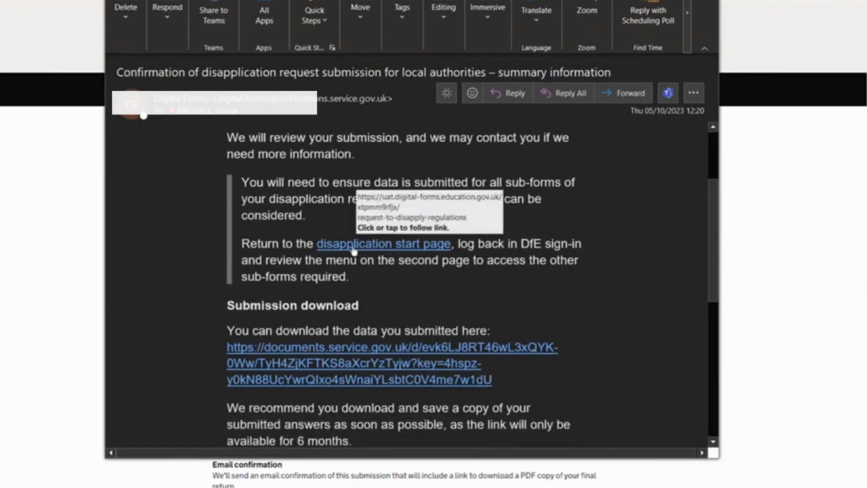
scroll(356, 271, "down", 2)
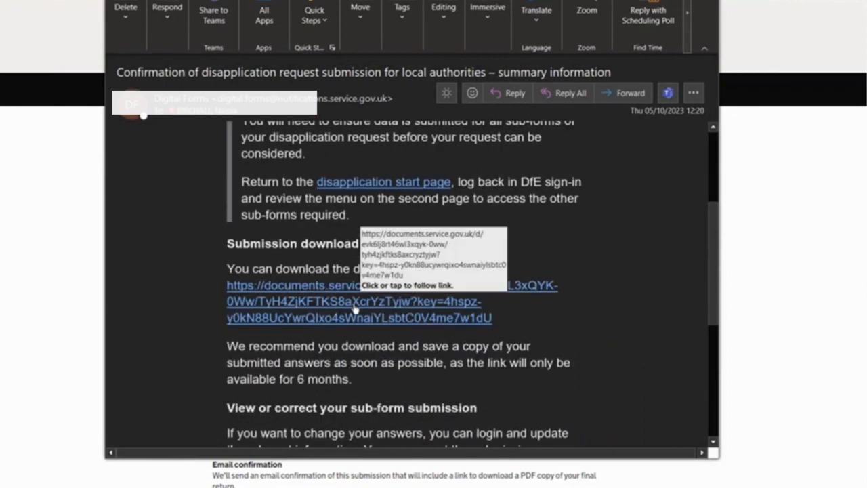
scroll(353, 304, "down", 2)
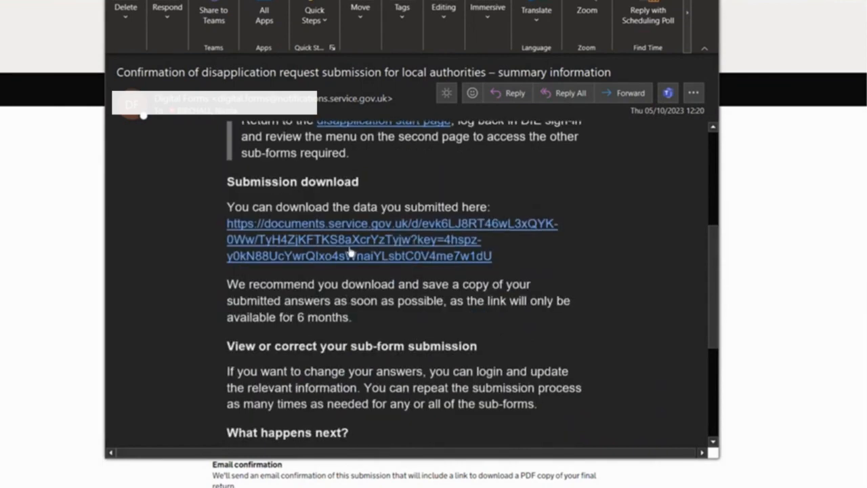
left_click(350, 251)
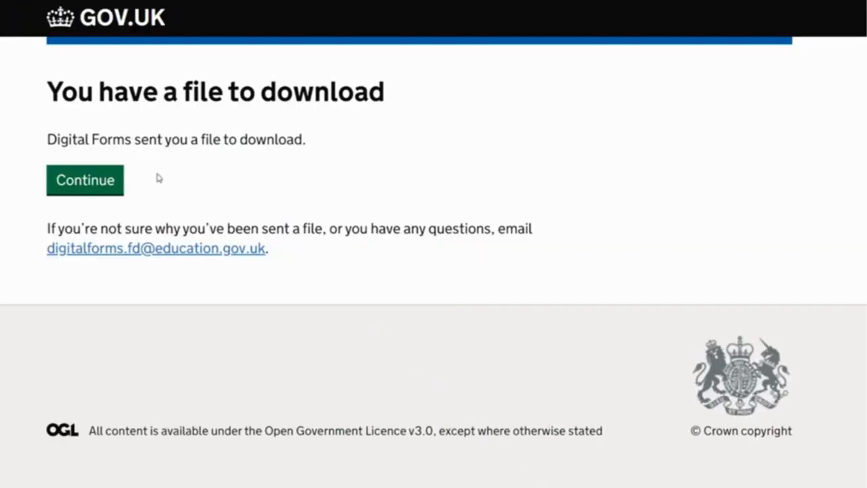
left_click(86, 180)
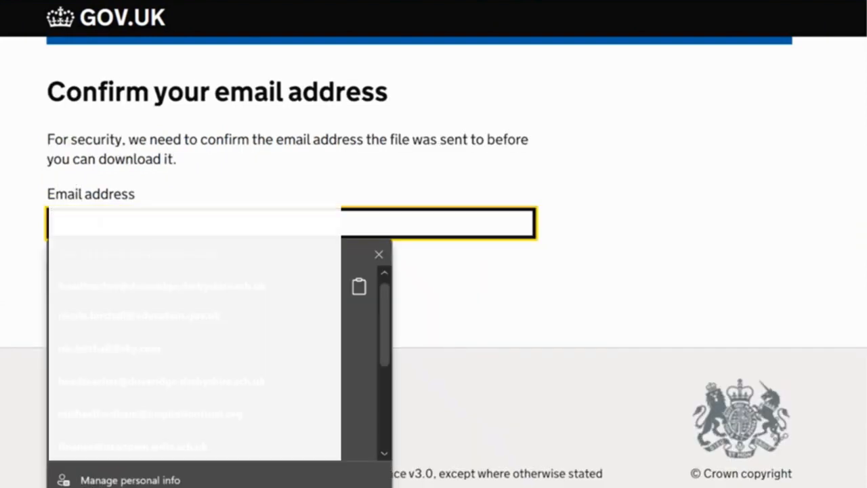
left_click(100, 220)
left_click(108, 318)
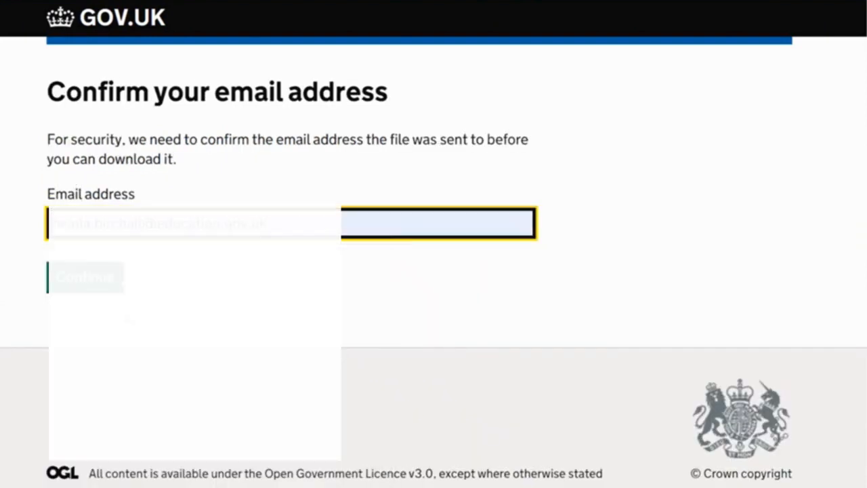
left_click(96, 290)
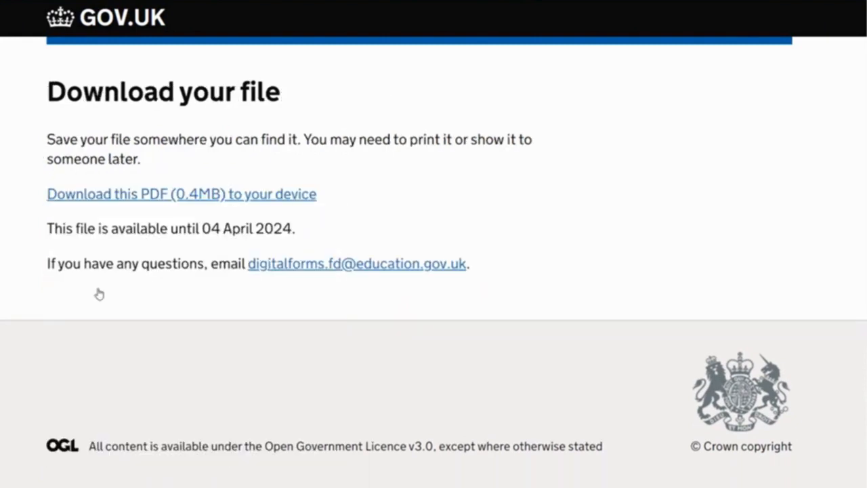
Open the PDF copy of the submitted summary form and look through both pages, including its submission status
left_click(125, 203)
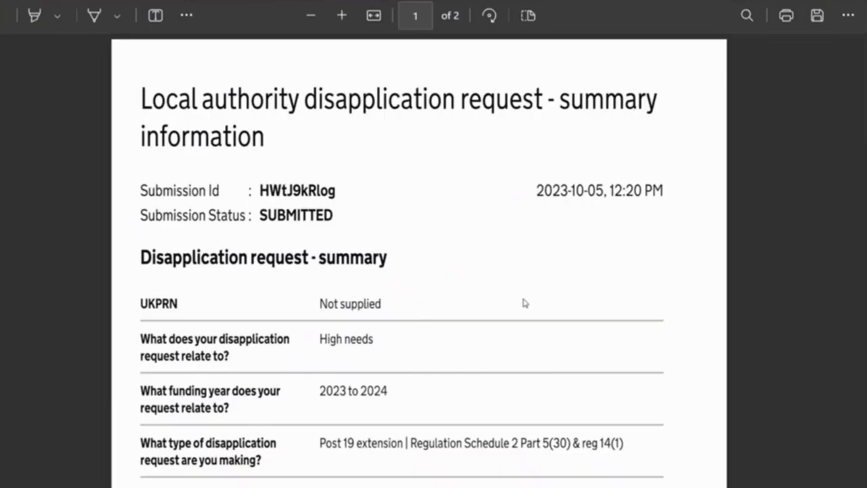
scroll(522, 303, "down", 2)
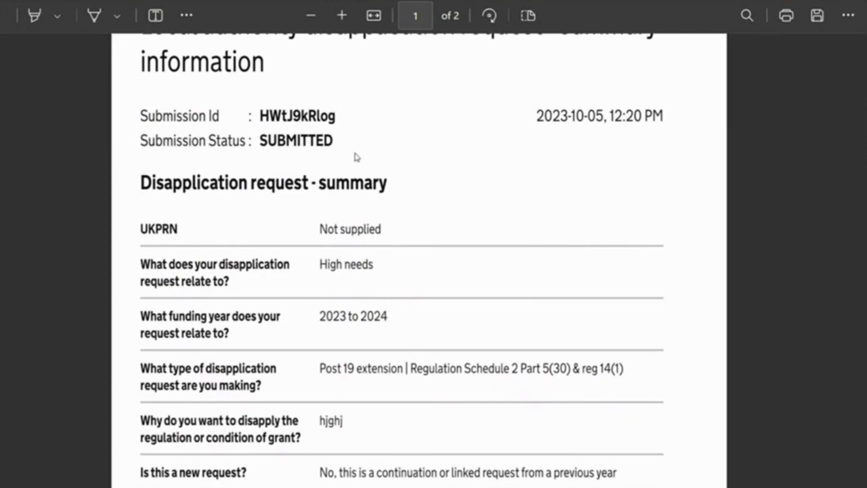
scroll(422, 302, "down", 6)
scroll(421, 306, "down", 10)
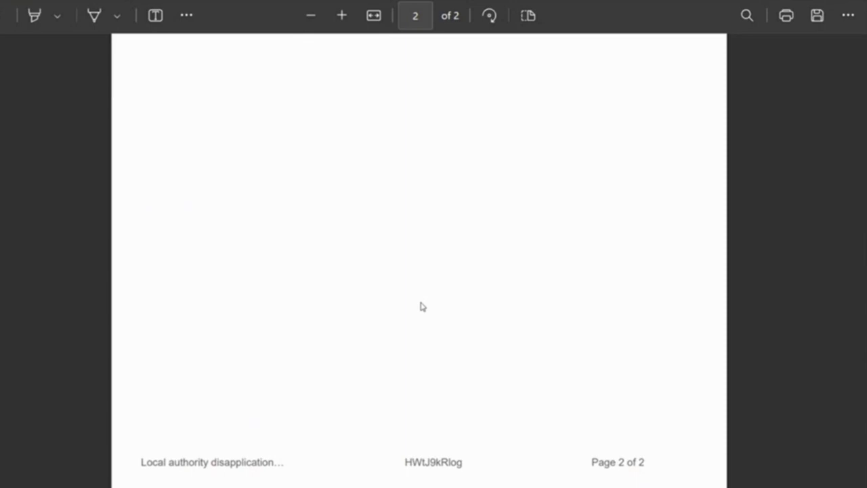
scroll(423, 307, "up", 16)
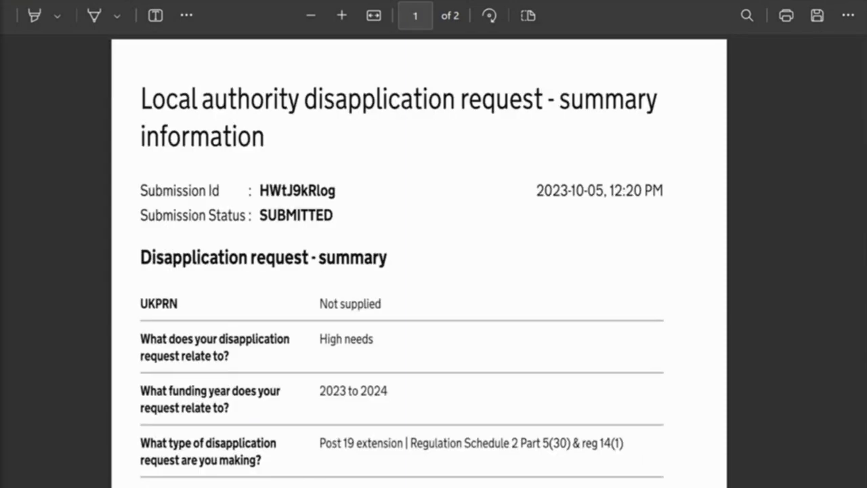
Return from the PDF to the submission confirmation page, follow its link to the Request to disapply start page, and continue past the organisation details
left_click(128, 2)
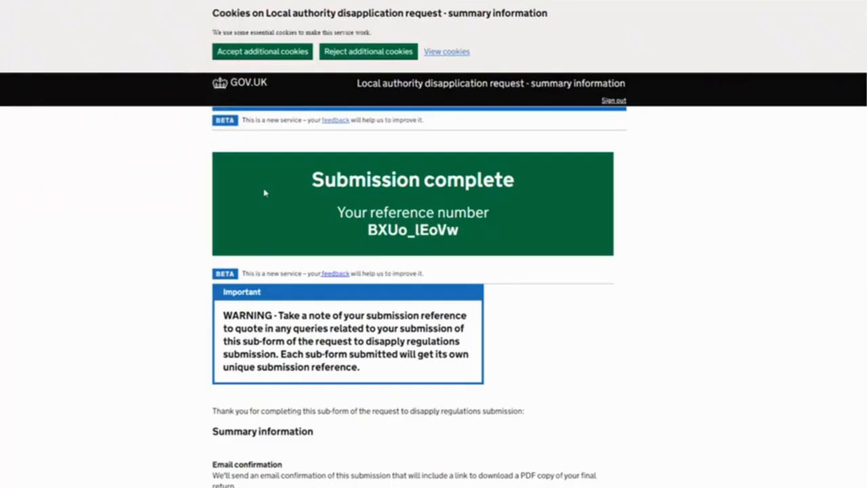
scroll(306, 256, "down", 6)
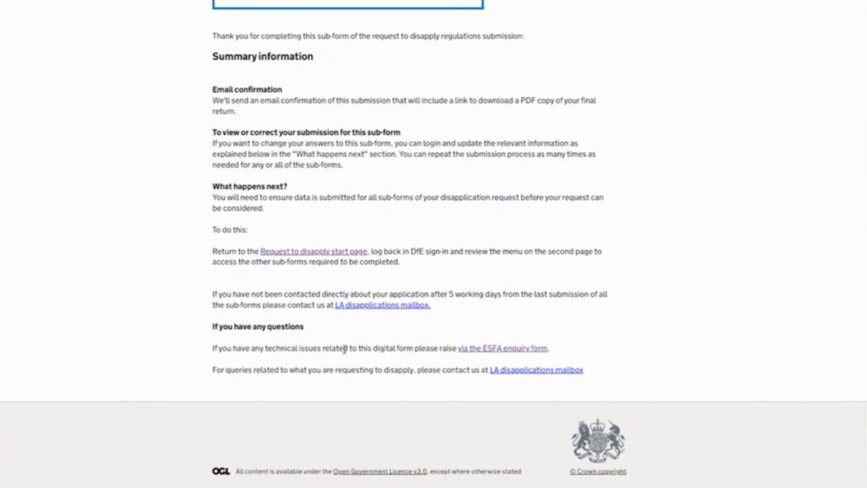
left_click(319, 253)
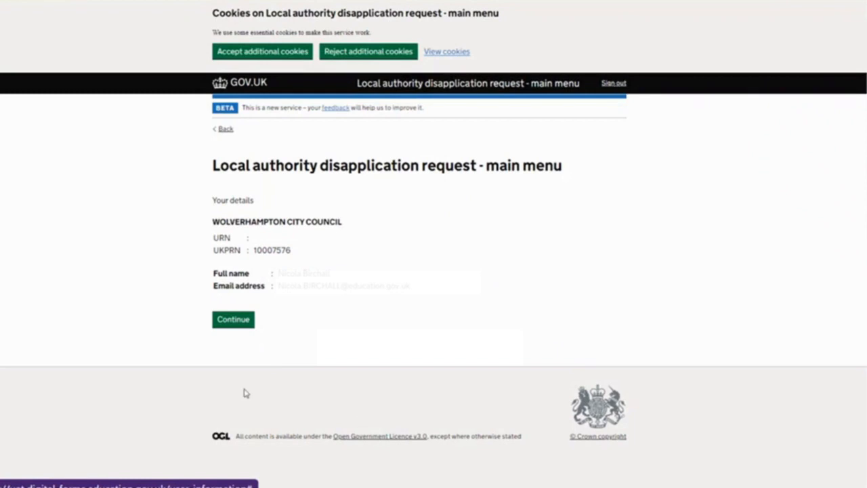
left_click(242, 318)
Proceed past the service introduction and keep General (schools and central school services) as the area the request relates to
scroll(246, 323, "down", 2)
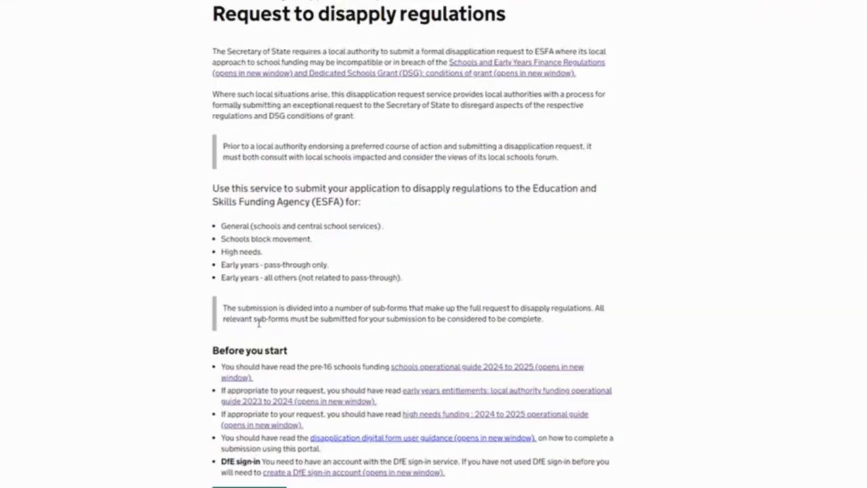
scroll(261, 348, "down", 2)
left_click(269, 353)
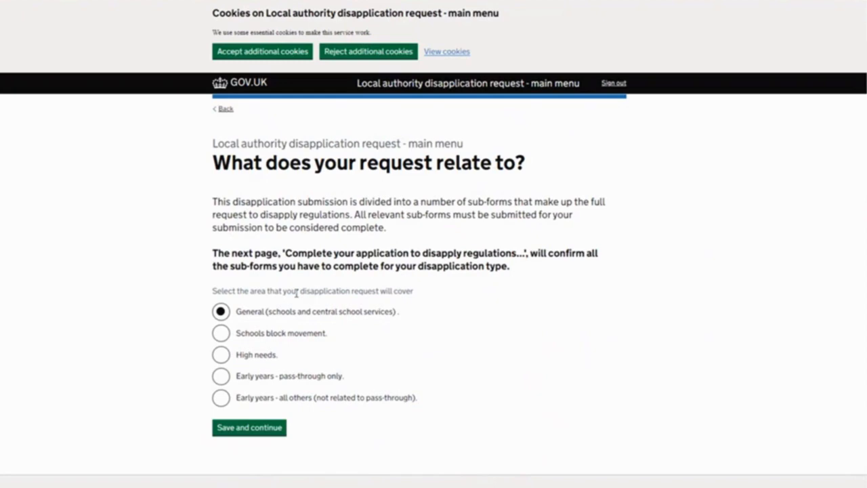
left_click(269, 429)
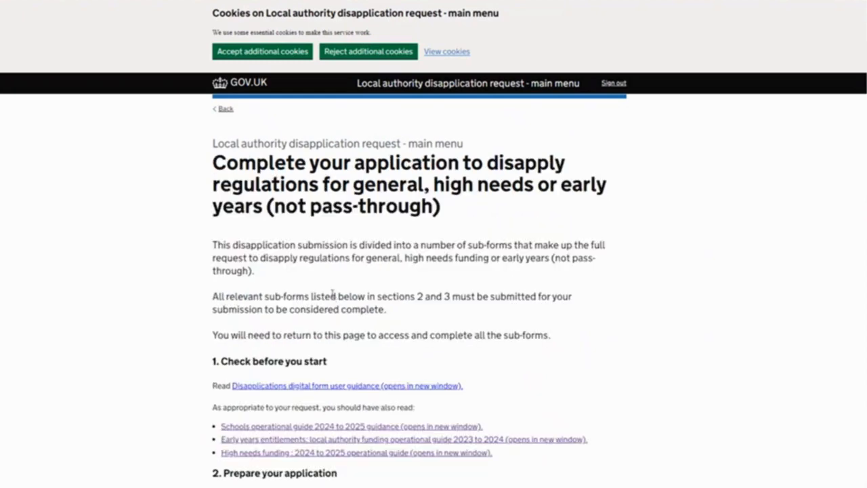
Open the consultation information sub-form from the application preparation section and continue past its introduction
scroll(332, 293, "down", 4)
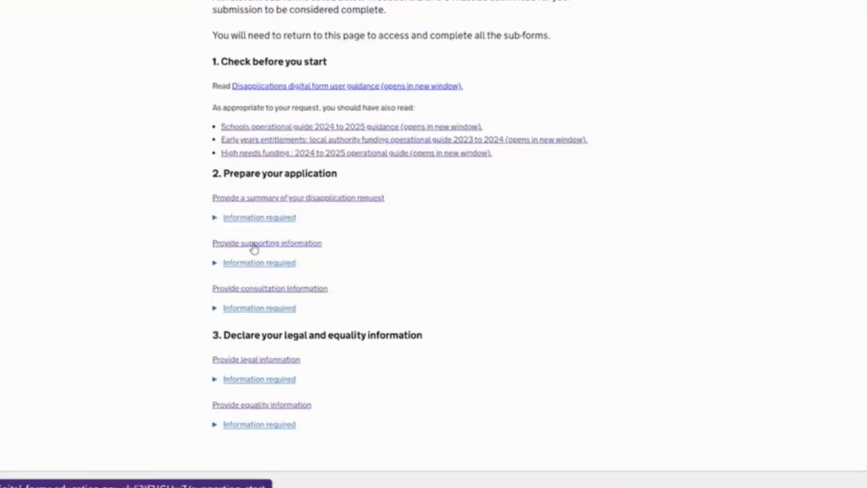
left_click(259, 289)
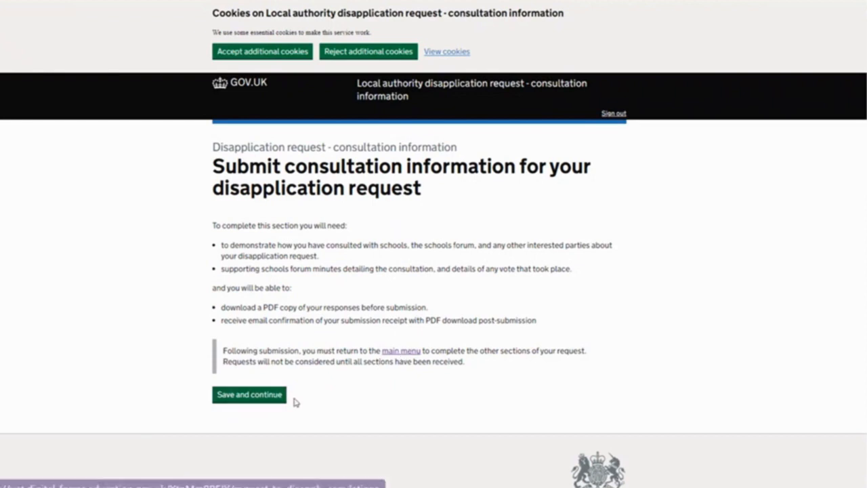
left_click(271, 399)
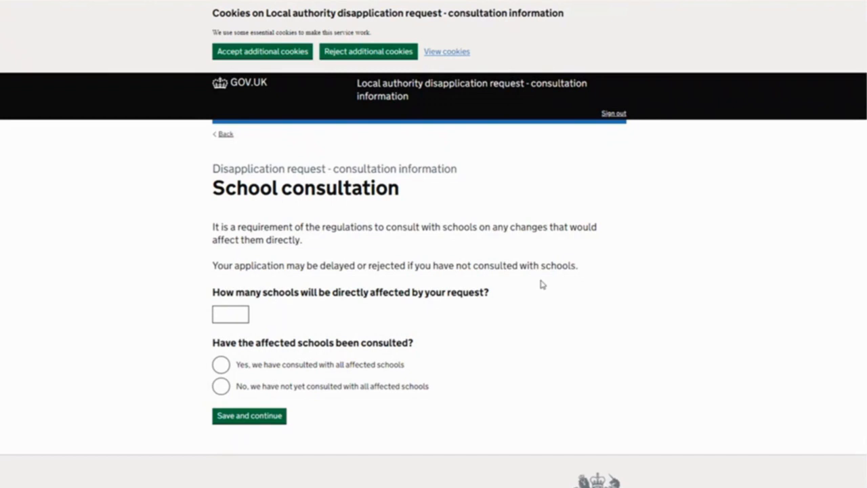
Enter 4 as the number of directly affected schools, answer that they have not yet all been consulted, and save
left_click(244, 310)
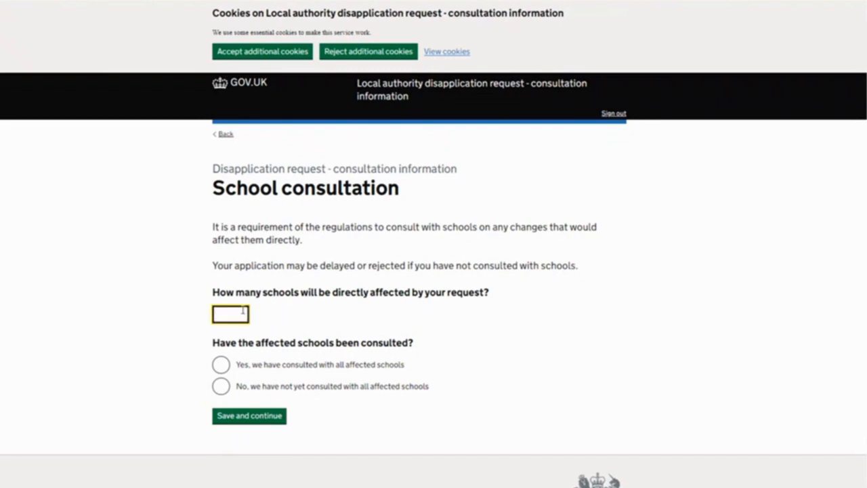
scroll(243, 310, "down", 1)
type("4")
left_click(222, 332)
left_click(237, 364)
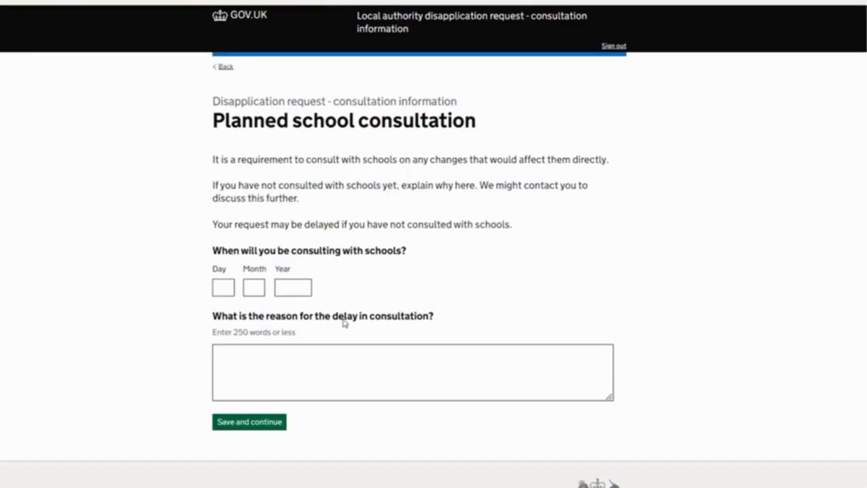
Set the planned school consultation date to 4/8/2023, enter "tedst" as the reason for the delay, and save
left_click(223, 281)
left_click(271, 333)
left_click(253, 280)
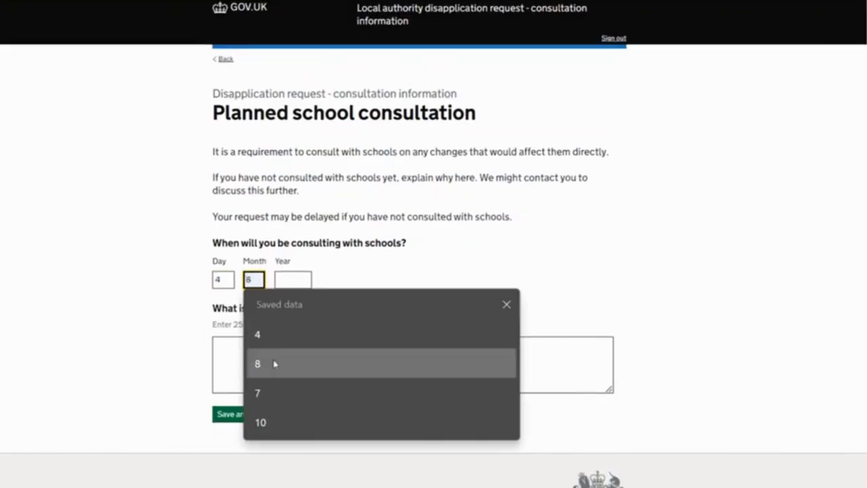
left_click(274, 364)
left_click(298, 280)
left_click(309, 335)
left_click(288, 363)
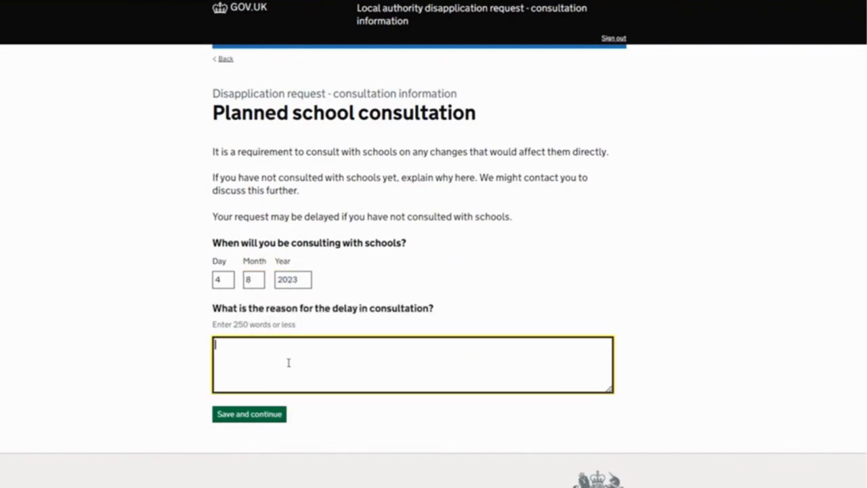
type("tedst")
left_click(276, 417)
Go back to the school consultation question, change the answer to all affected schools having been consulted, and save
left_click(224, 139)
left_click(224, 136)
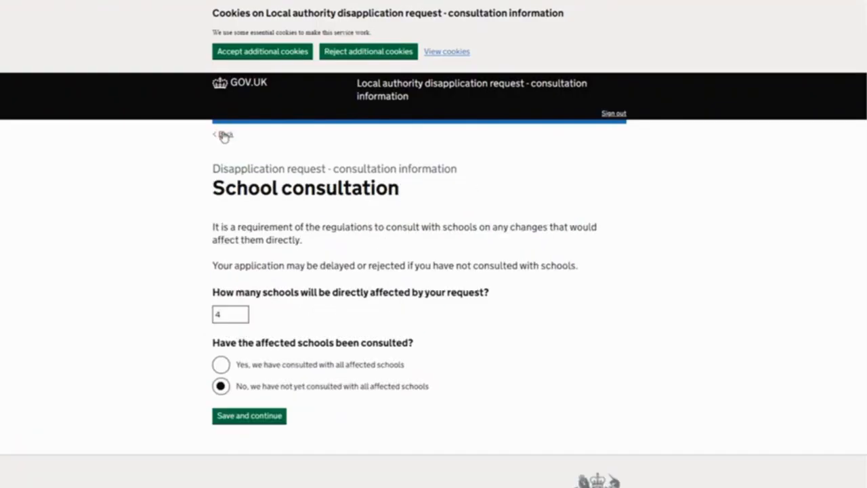
left_click(221, 364)
left_click(248, 417)
Enter "test" as the summary of the impacted schools' views and save it
left_click(263, 351)
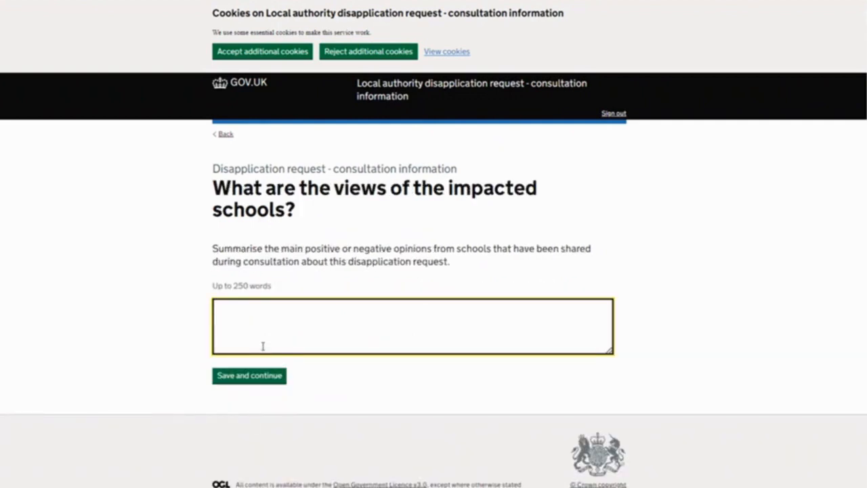
type("test")
left_click(249, 376)
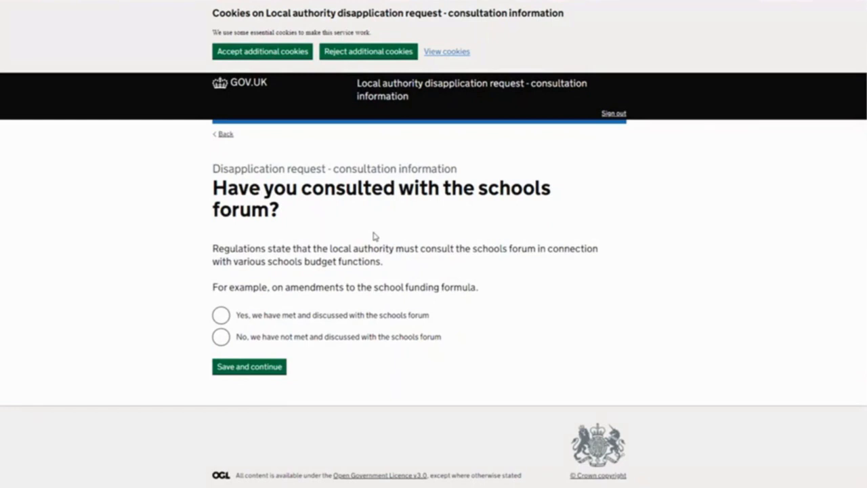
Answer that the schools forum has not been met, and fill in the planned consultation date with day 3 and month 11
left_click(228, 338)
left_click(237, 366)
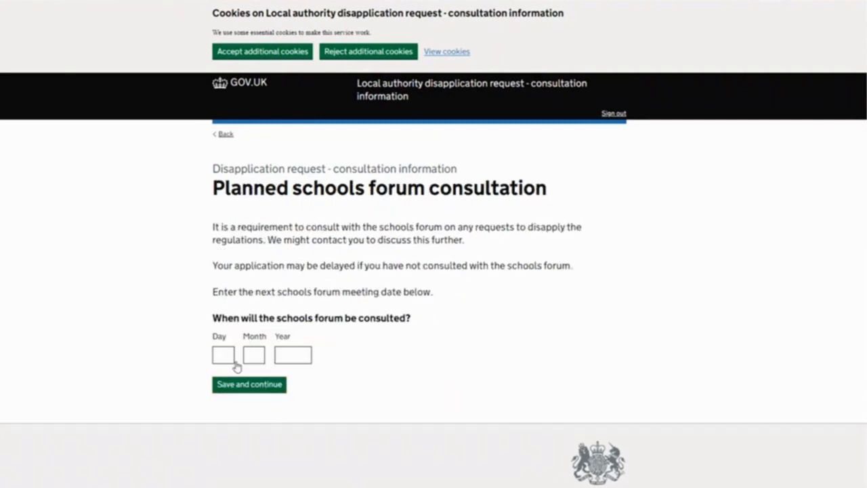
left_click(224, 355)
type("3")
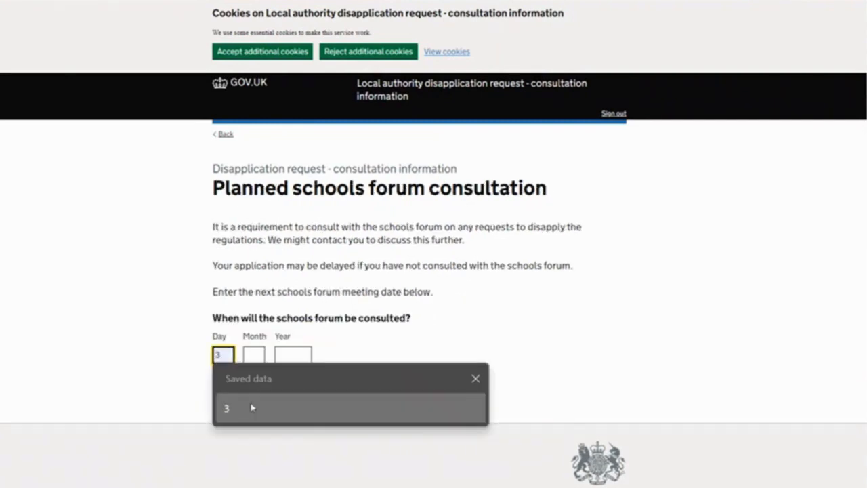
left_click(257, 353)
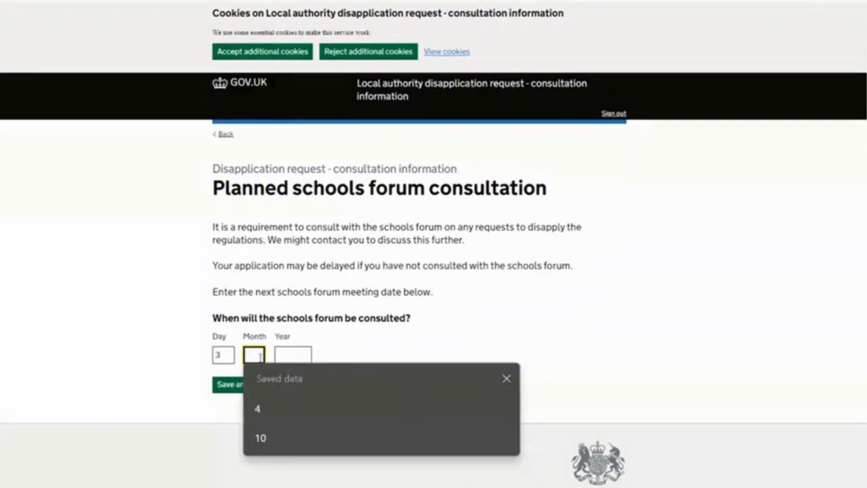
type("11")
left_click(293, 354)
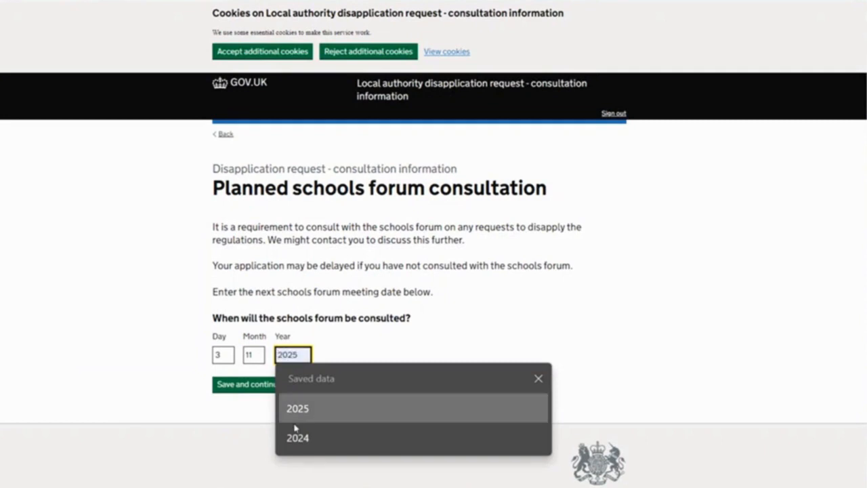
Go back to the schools forum question, answer that the forum has been met and consulted, and save
left_click(224, 134)
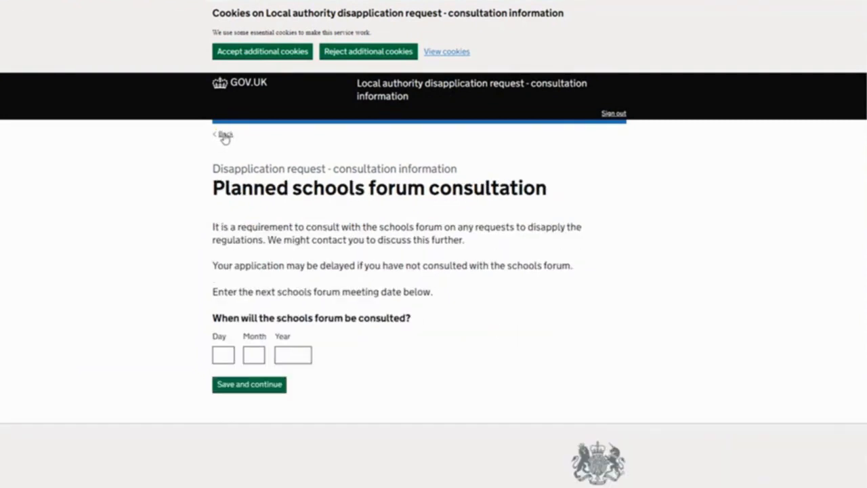
left_click(223, 134)
left_click(220, 315)
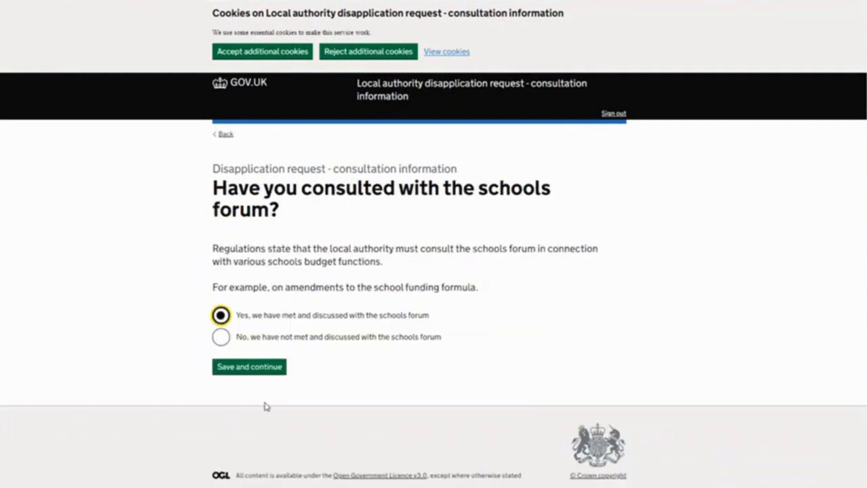
left_click(262, 370)
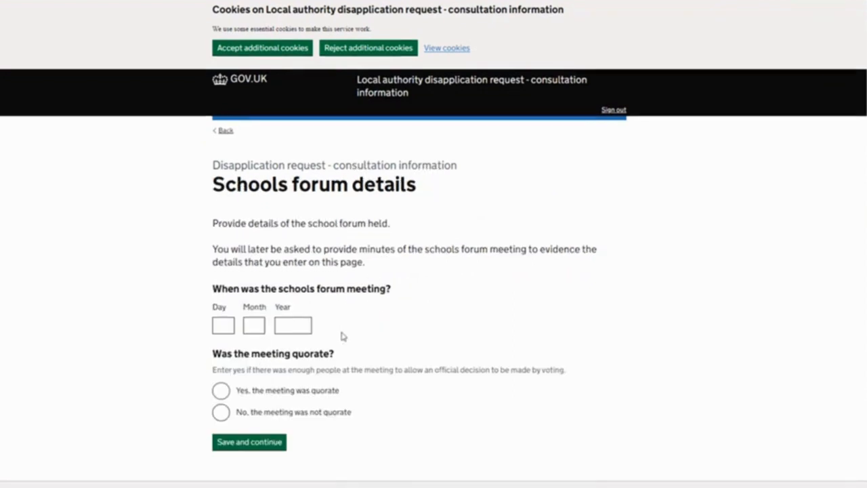
Try to save the schools forum details with a meeting date of 3/4/2024 and the meeting marked as quorate
scroll(342, 335, "down", 1)
left_click(217, 245)
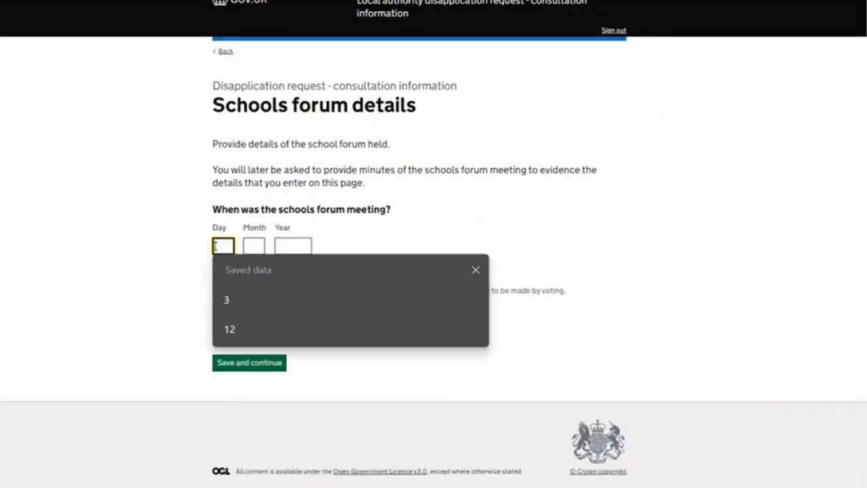
left_click(234, 300)
left_click(253, 246)
left_click(277, 300)
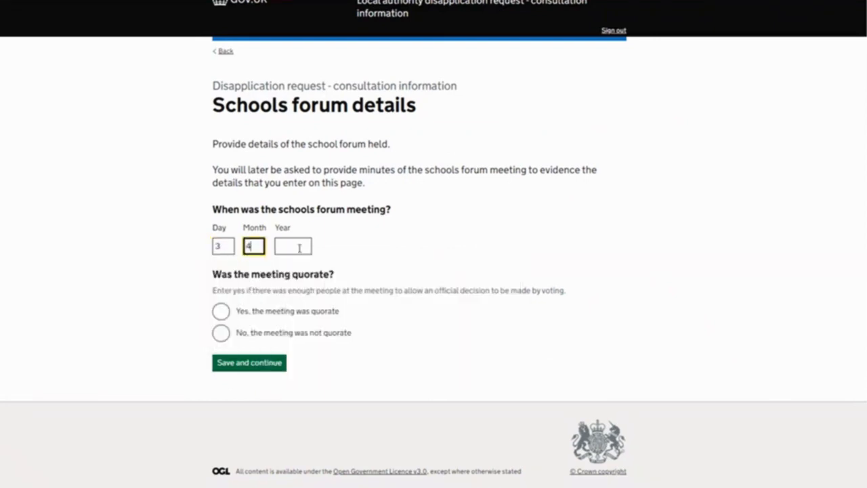
left_click(299, 248)
left_click(302, 359)
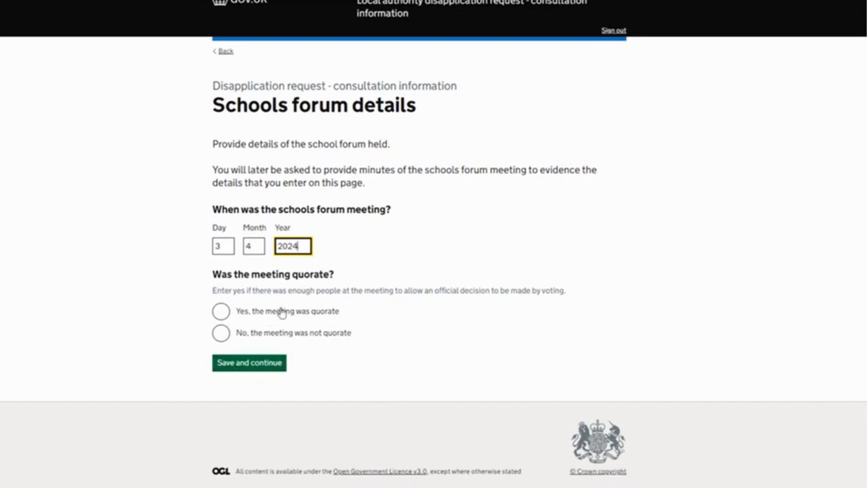
left_click(221, 316)
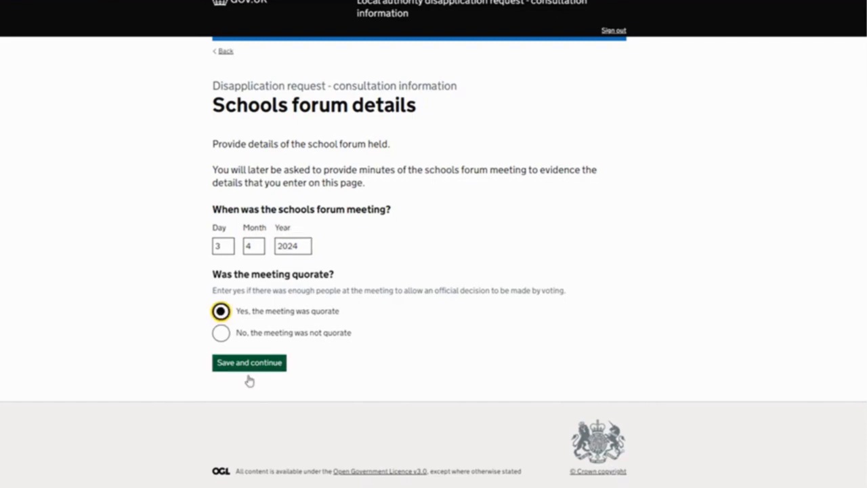
left_click(258, 366)
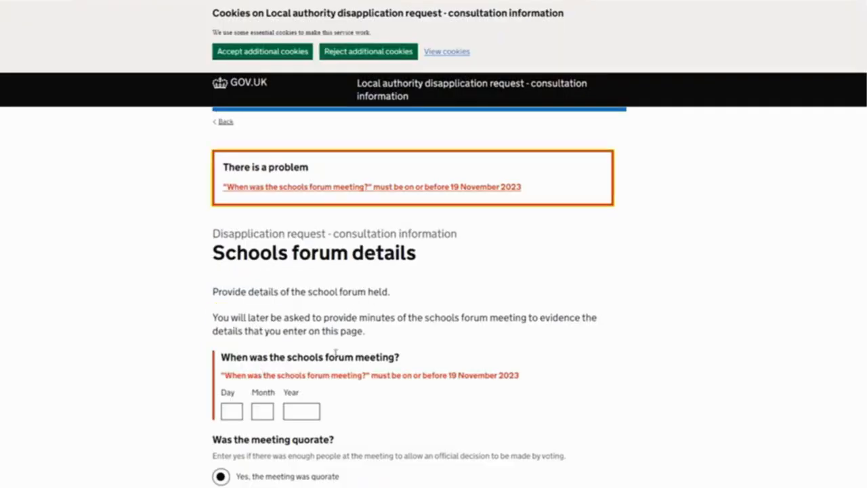
Set the schools forum meeting date to 3/4/2023, continue, and record that the forum voted on this disapplication request
scroll(399, 350, "down", 2)
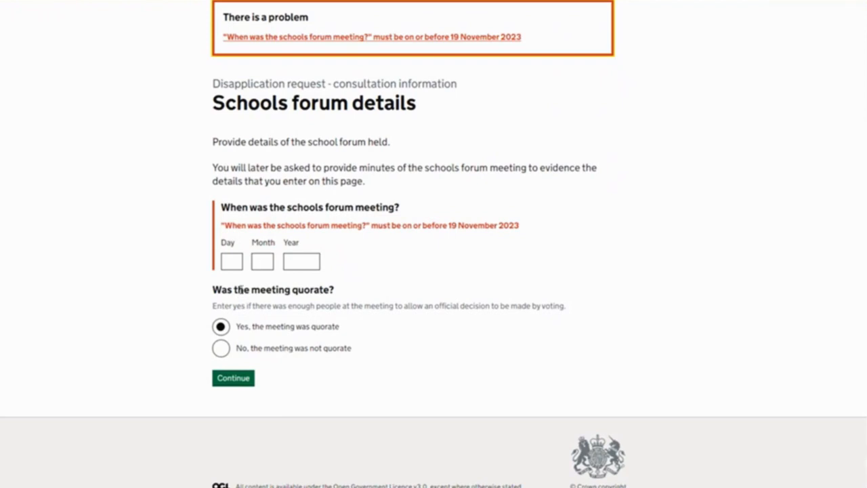
left_click(232, 262)
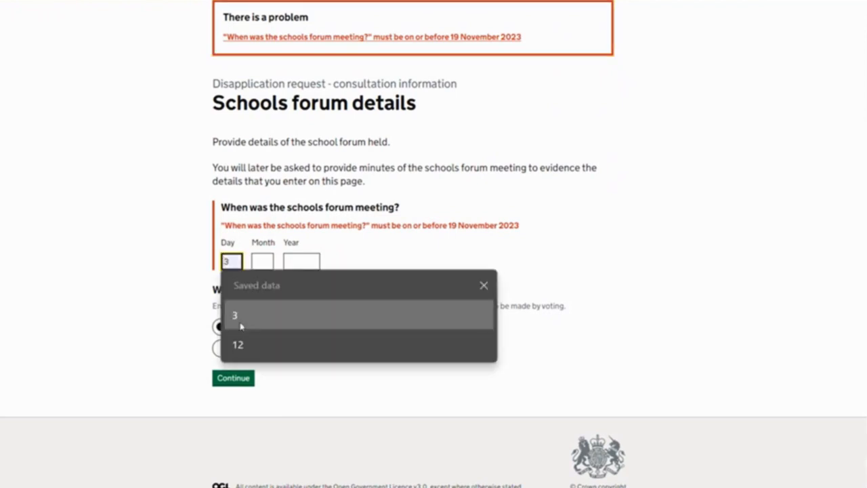
left_click(241, 323)
left_click(260, 261)
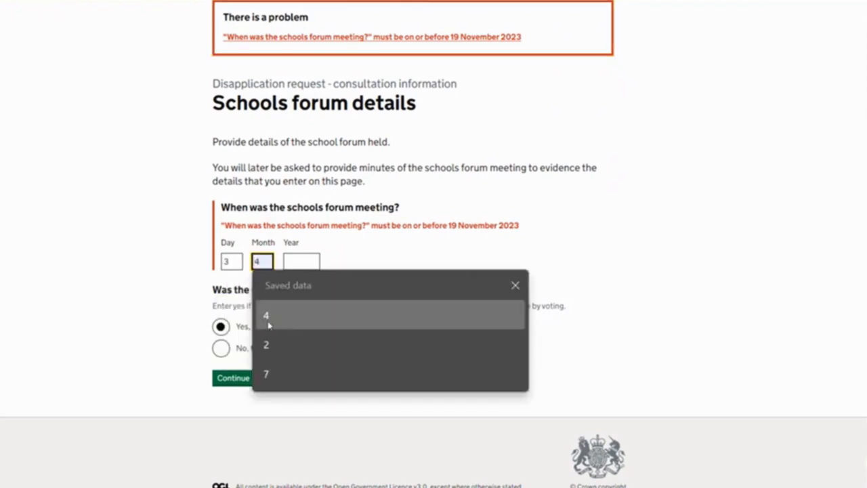
left_click(267, 318)
left_click(309, 260)
left_click(306, 323)
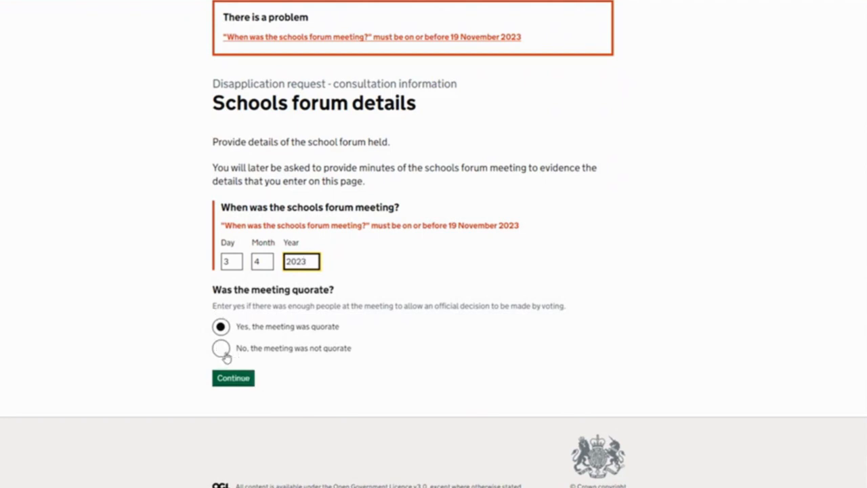
left_click(220, 385)
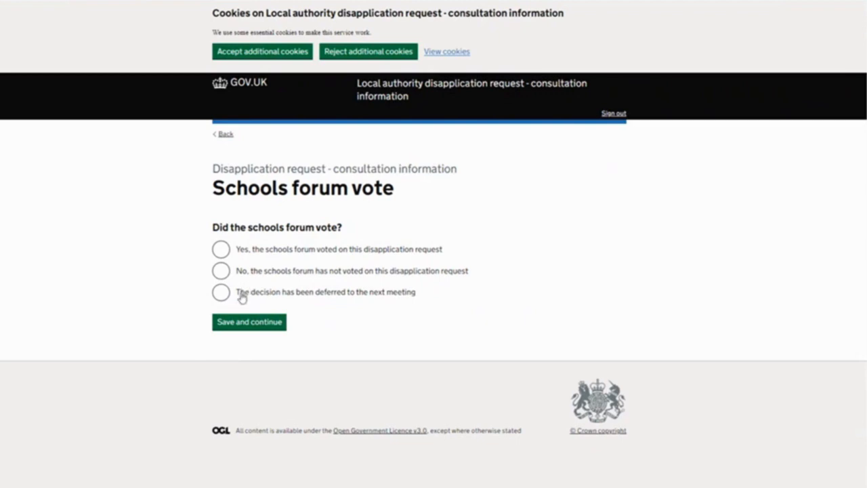
left_click(221, 249)
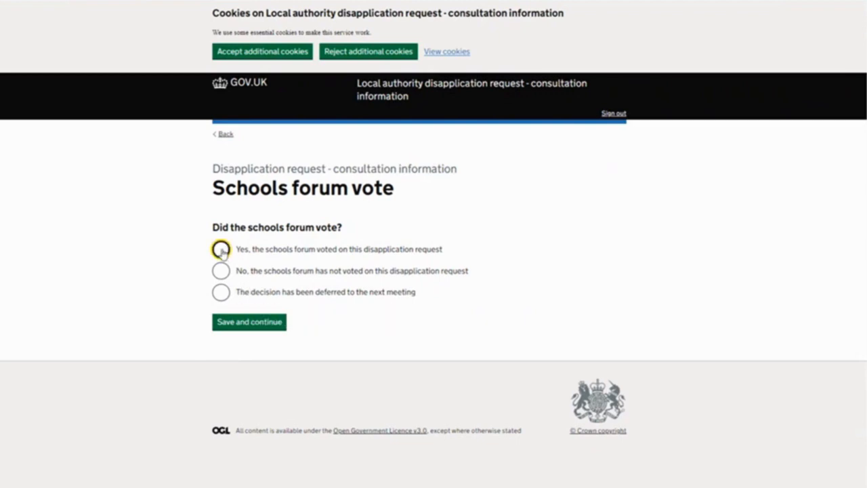
left_click(261, 322)
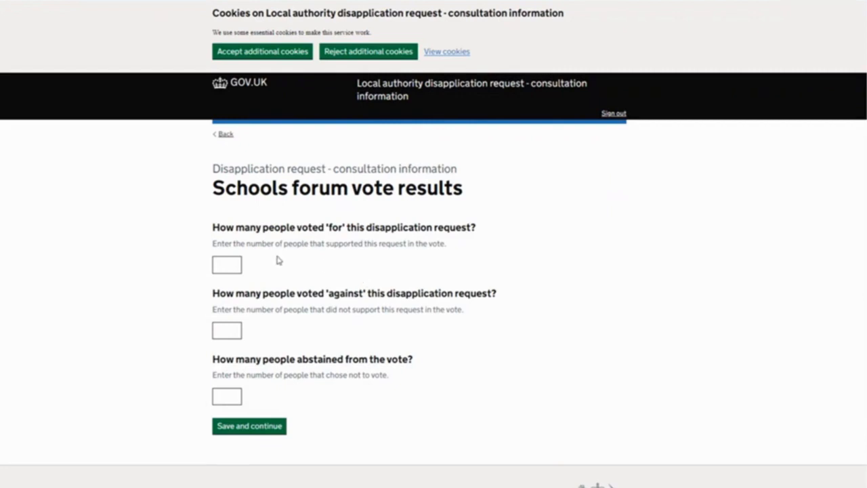
Record the schools forum vote results as 4 for, 4 against and 4 abstained, and save them
left_click(235, 265)
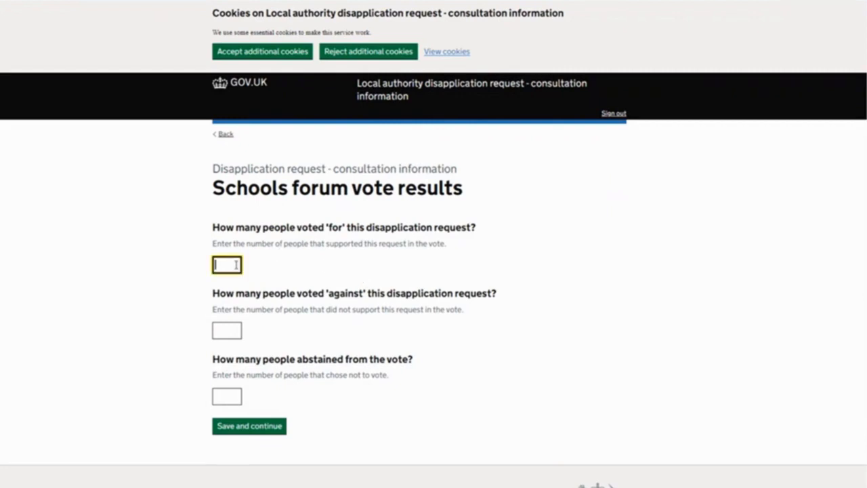
type("4")
left_click(225, 328)
type("4")
left_click(226, 391)
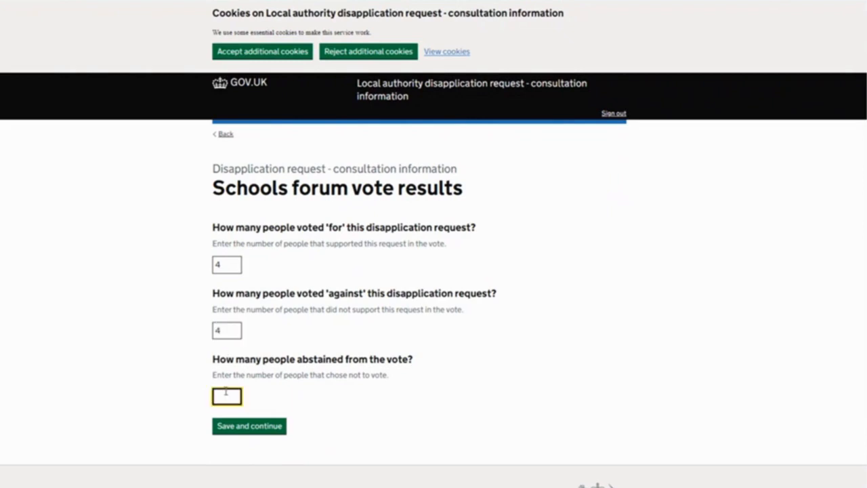
left_click(230, 426)
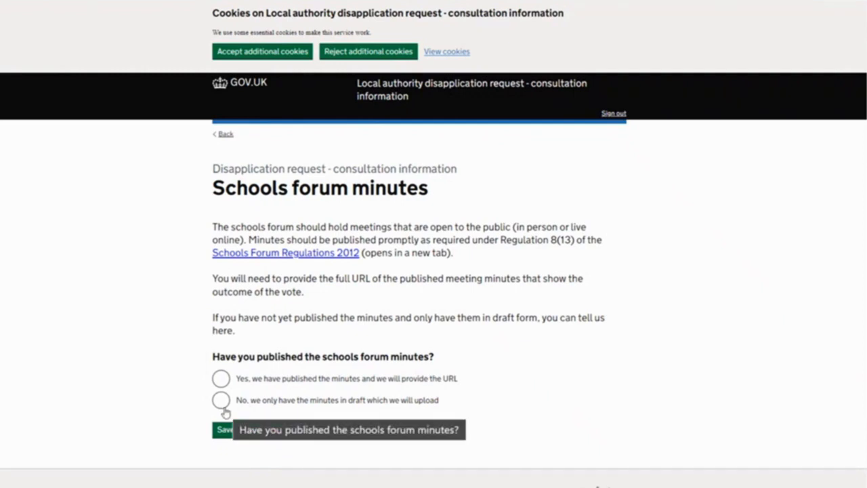
Answer that the schools forum minutes are published, view the weblink page for them, and return to the minutes question
left_click(222, 379)
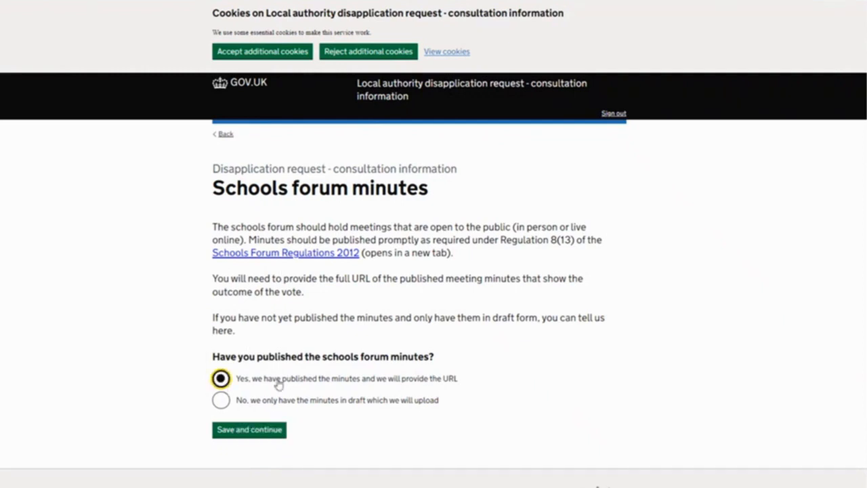
left_click(257, 429)
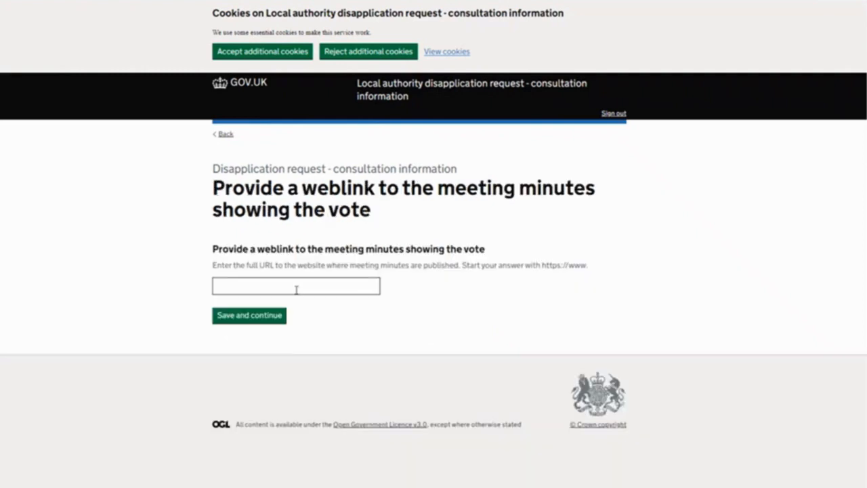
left_click(222, 138)
Answer that the schools forum minutes exist only in draft, and choose the Test_upload file as the draft minutes
left_click(221, 400)
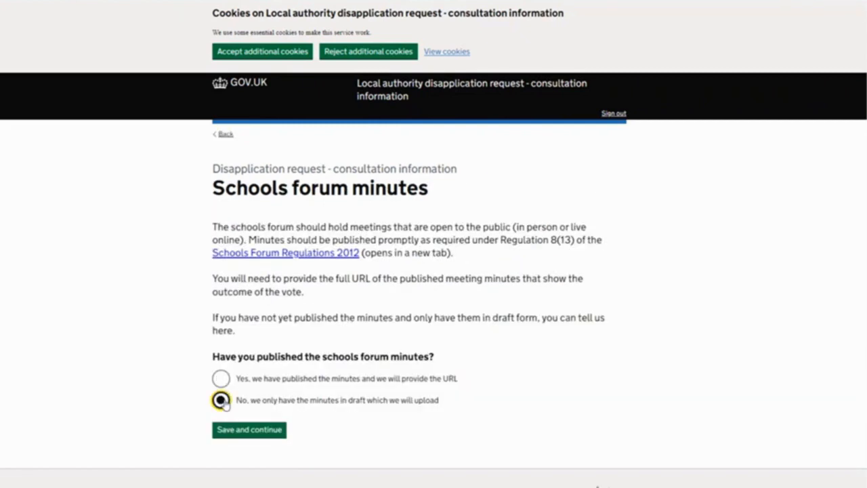
left_click(263, 433)
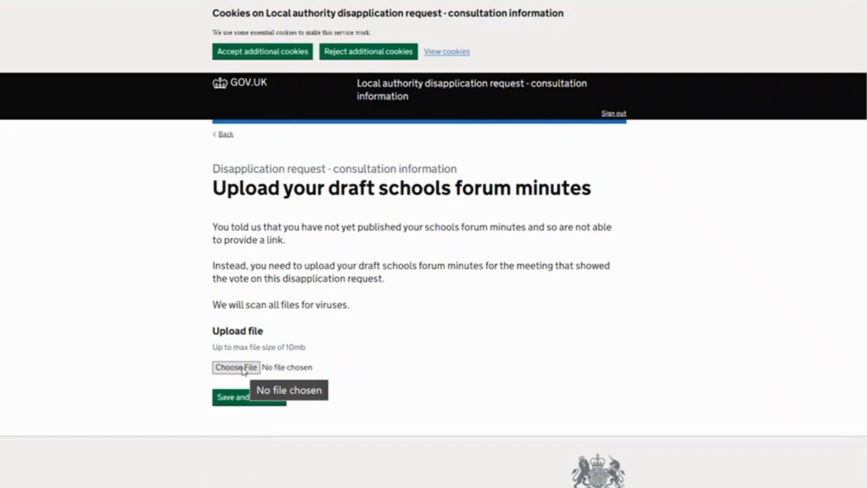
left_click(243, 369)
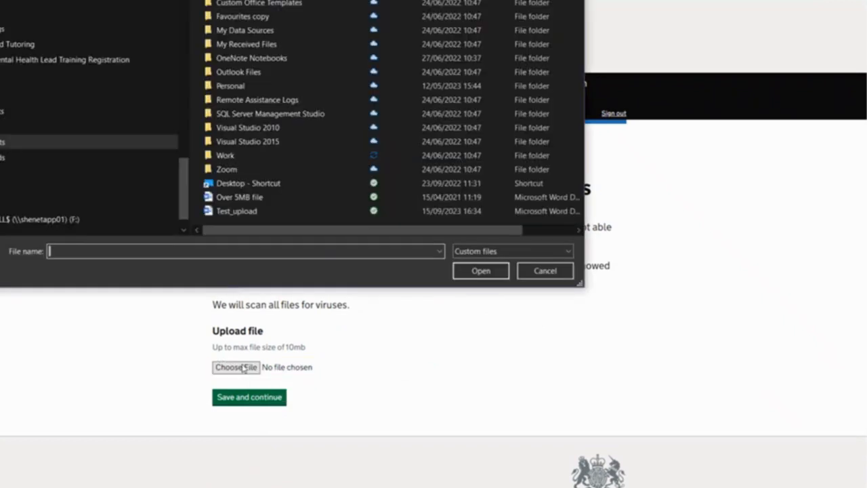
left_click(237, 214)
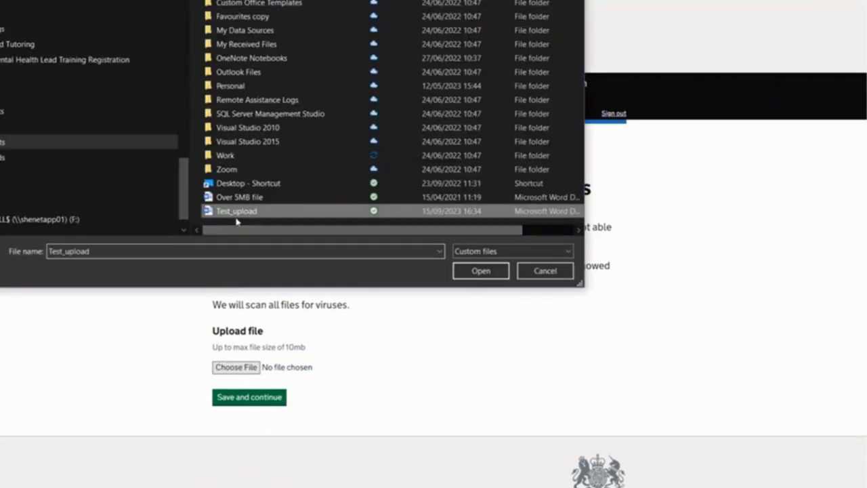
left_click(495, 270)
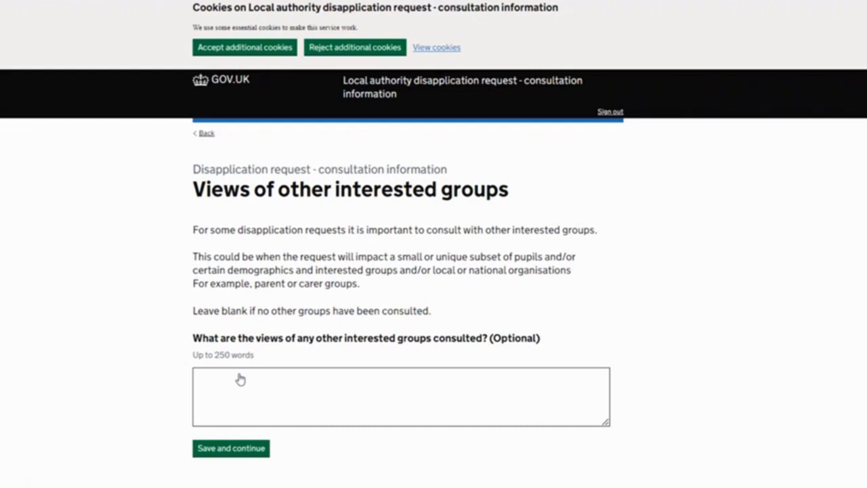
Leave the views of other interested groups blank, agree to both declarations, and continue to the answer check
left_click(230, 384)
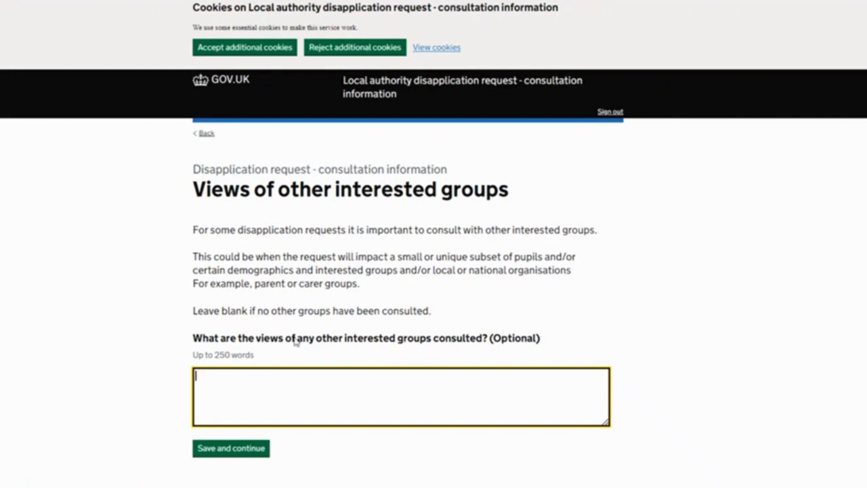
left_click(243, 450)
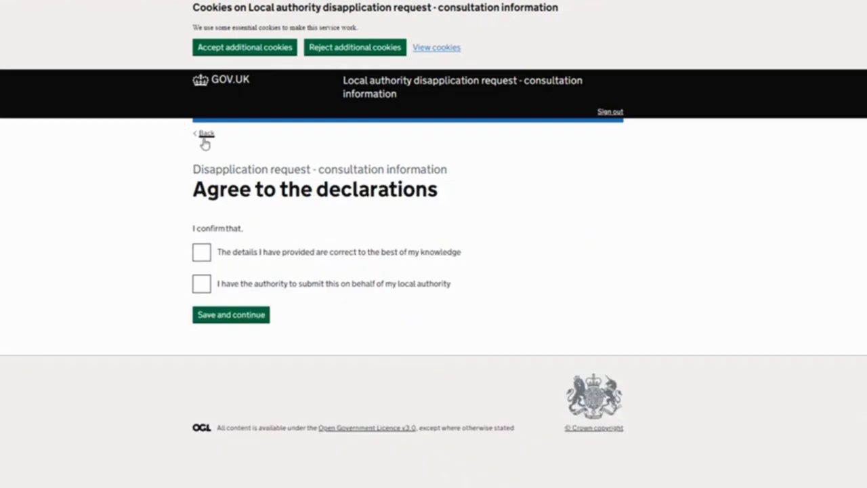
left_click(201, 251)
left_click(201, 283)
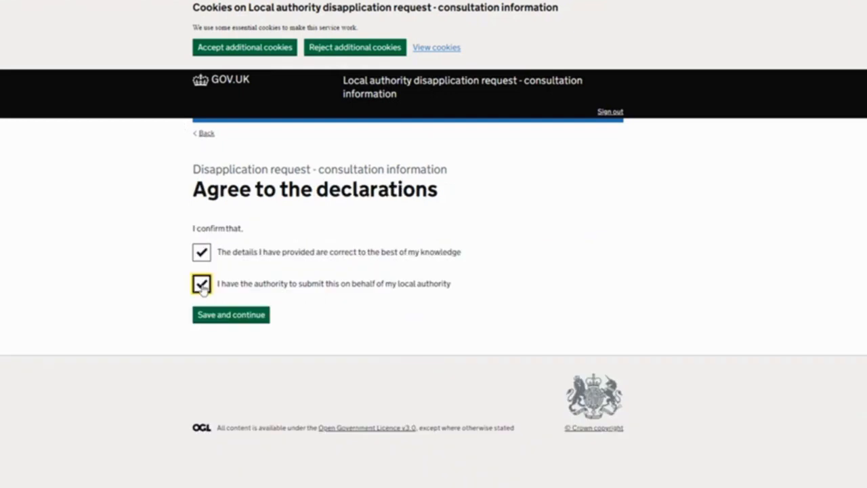
left_click(237, 320)
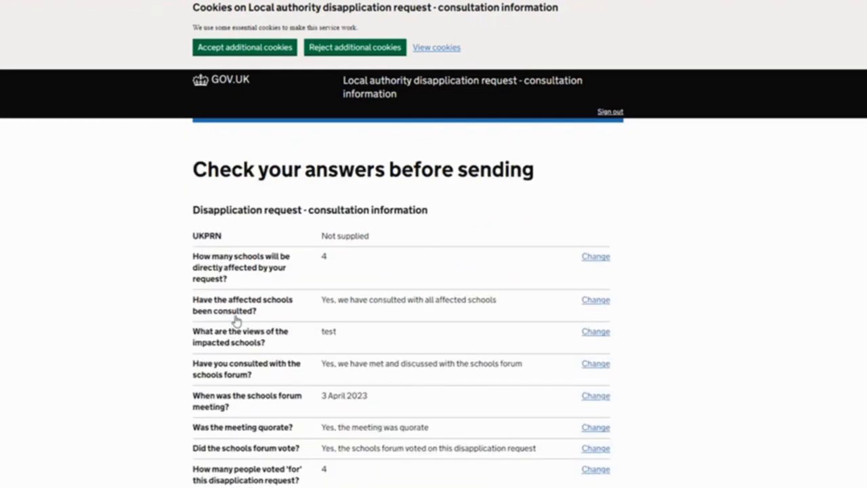
Reopen the schools forum meeting date from the answer check and enter 3/4/2023
scroll(416, 312, "down", 3)
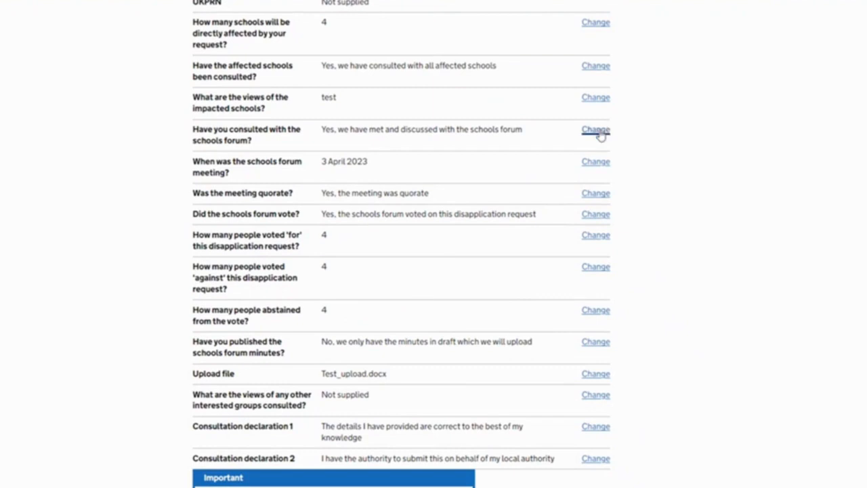
left_click(597, 170)
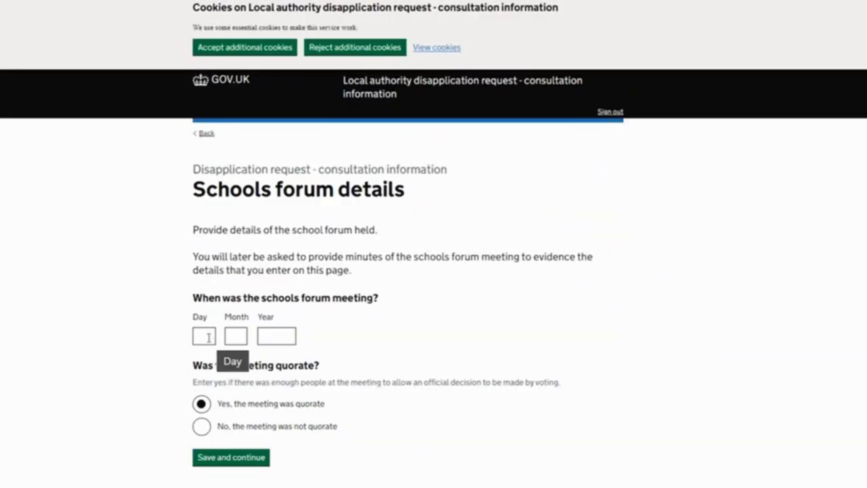
left_click(208, 336)
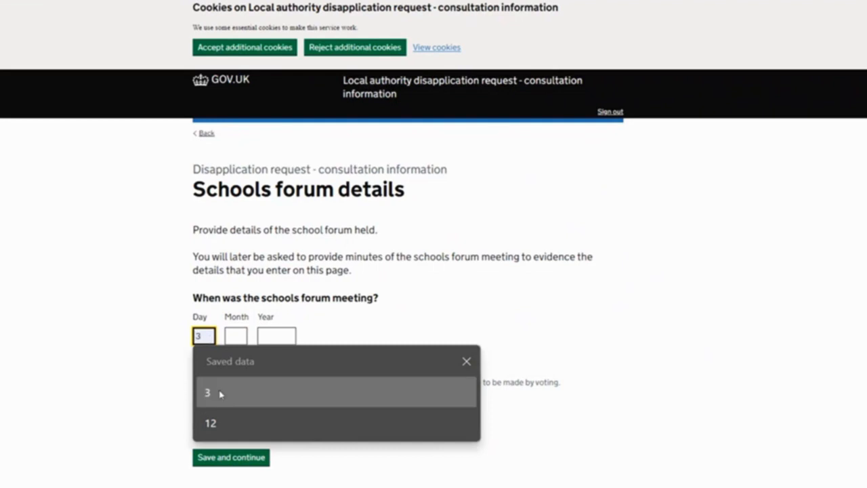
left_click(219, 394)
left_click(236, 337)
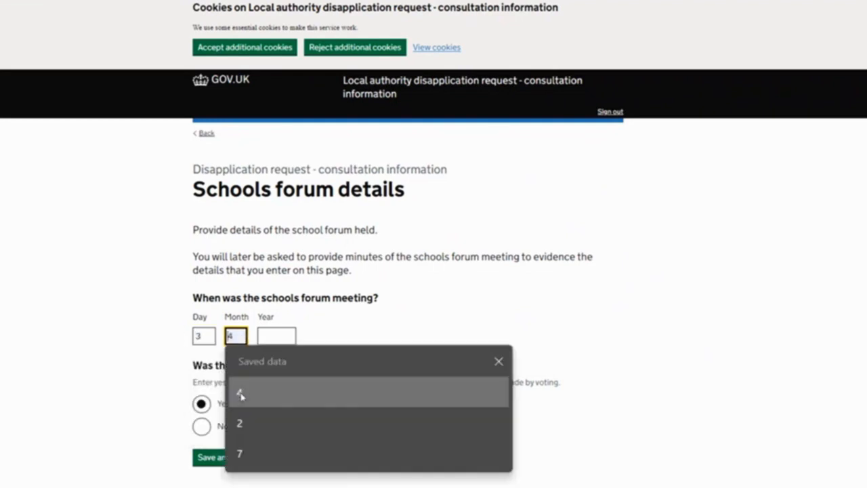
left_click(240, 395)
left_click(280, 338)
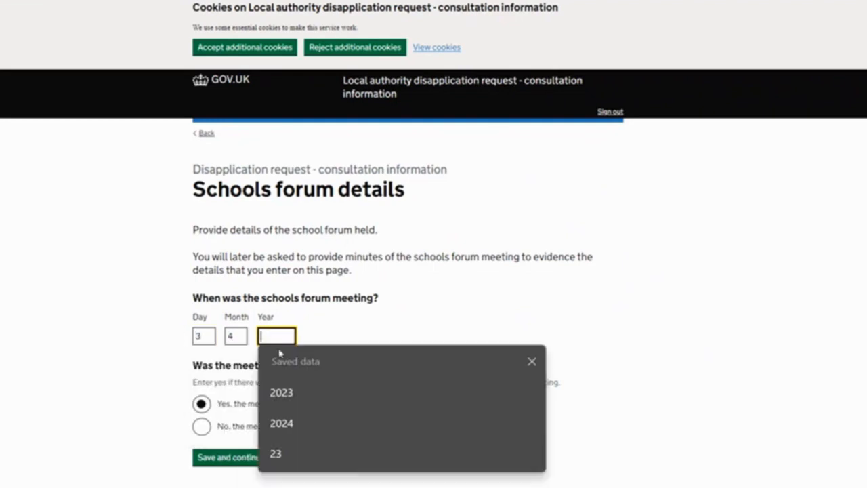
left_click(289, 394)
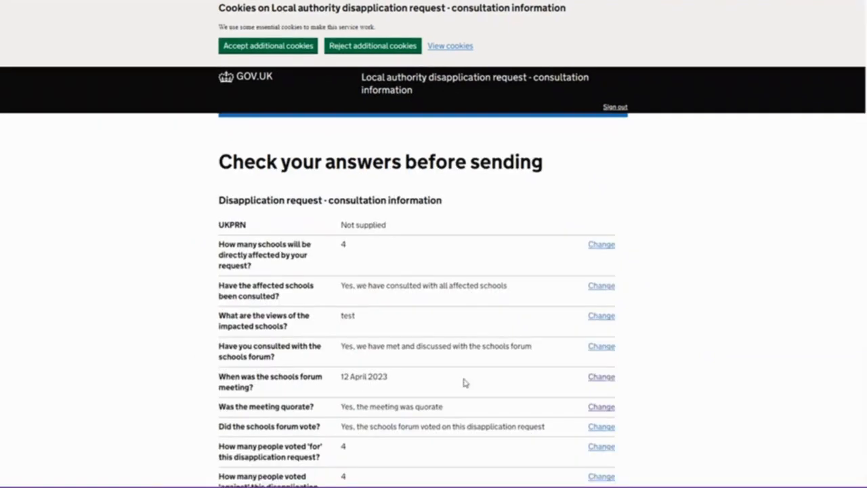
Look through the consultation answers without submitting them, and sign out of the form with confirmation
scroll(476, 302, "down", 3)
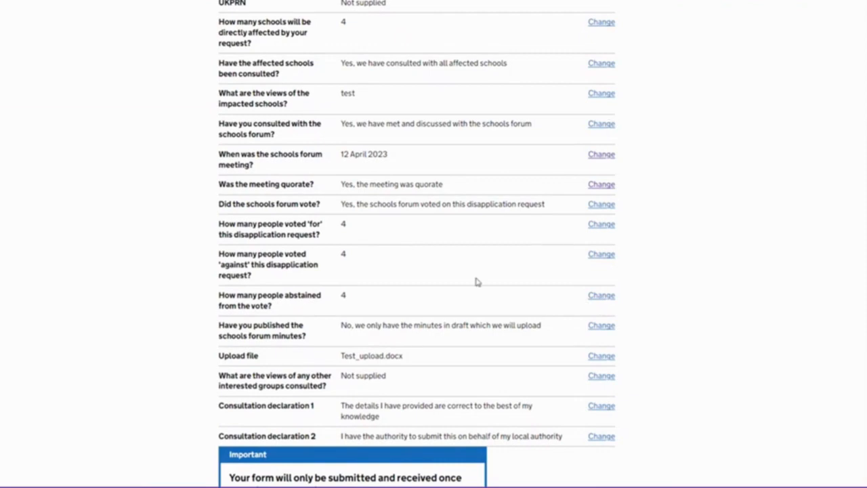
scroll(378, 292, "down", 3)
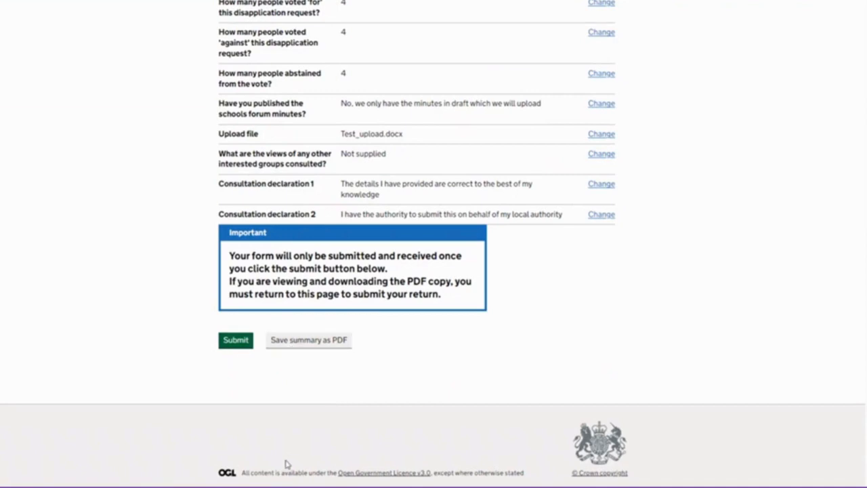
scroll(286, 464, "up", 7)
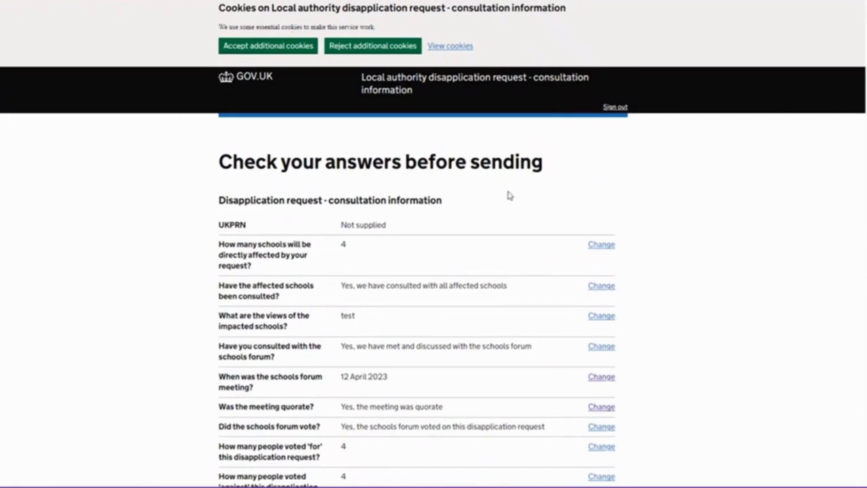
left_click(615, 108)
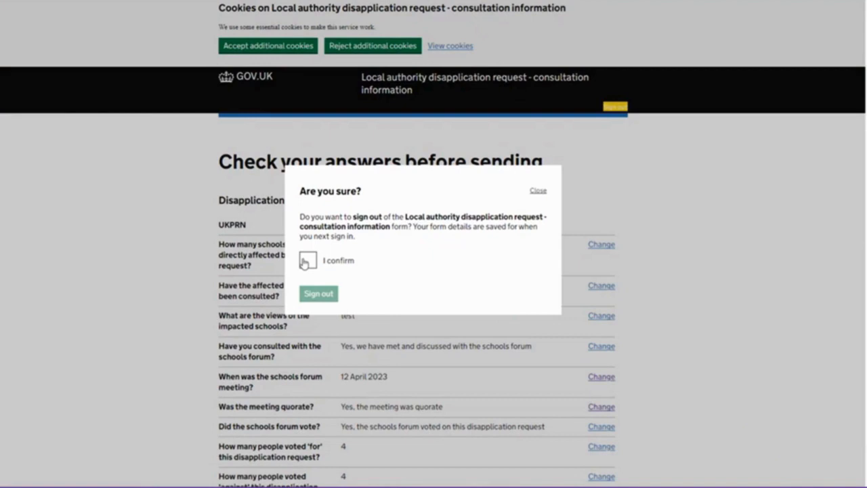
left_click(304, 262)
left_click(306, 295)
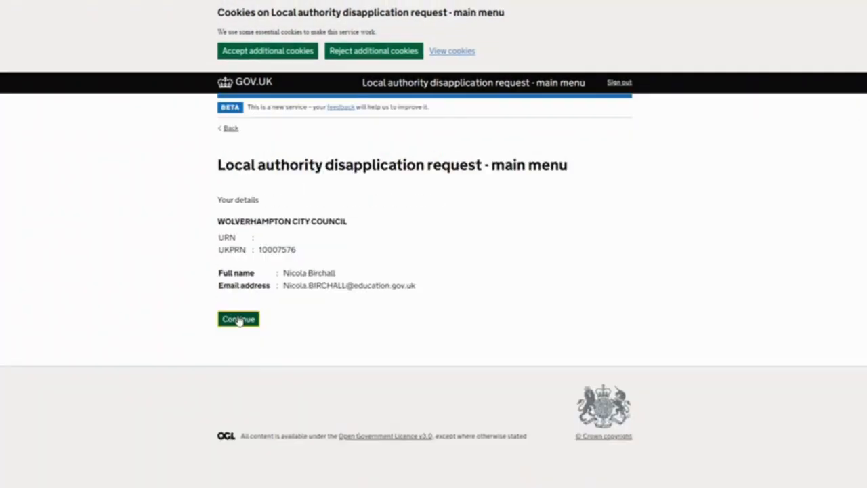
Return through the request's main menu to the list of sub-forms and reopen the consultation information sub-form
left_click(238, 319)
scroll(264, 291, "down", 1)
scroll(276, 305, "down", 3)
left_click(257, 420)
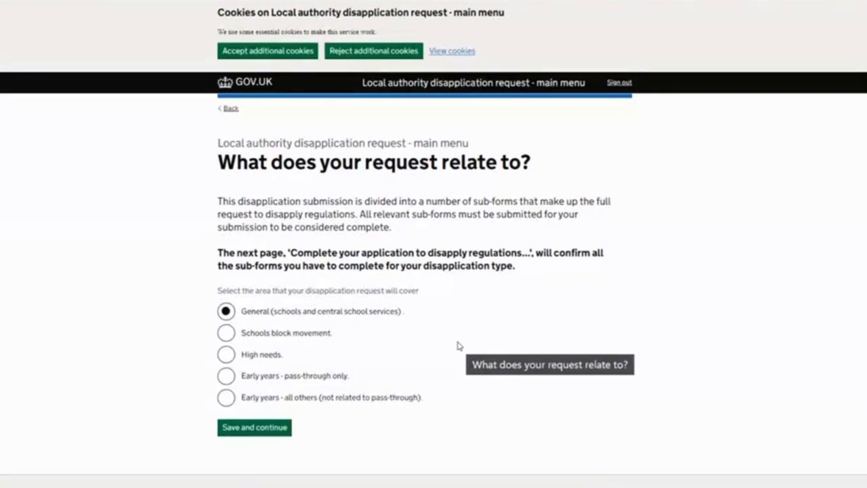
left_click(226, 357)
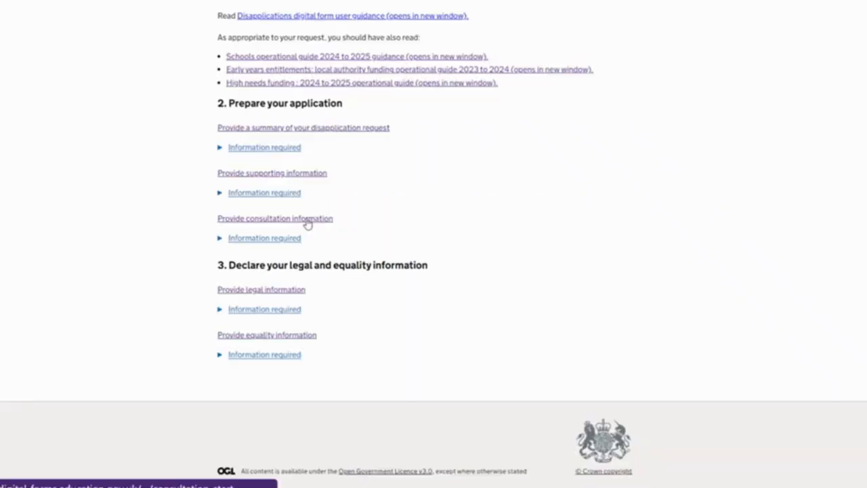
left_click(304, 218)
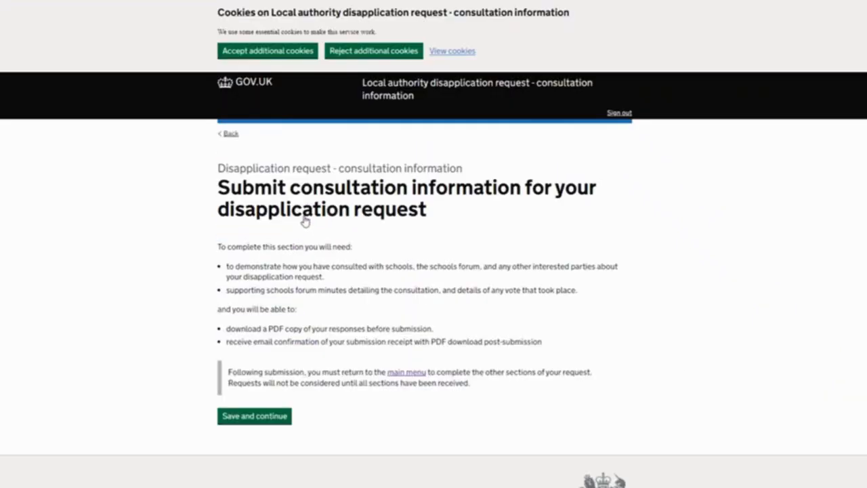
Continue through the saved school consultation, impacted schools' views and schools forum answers
left_click(274, 416)
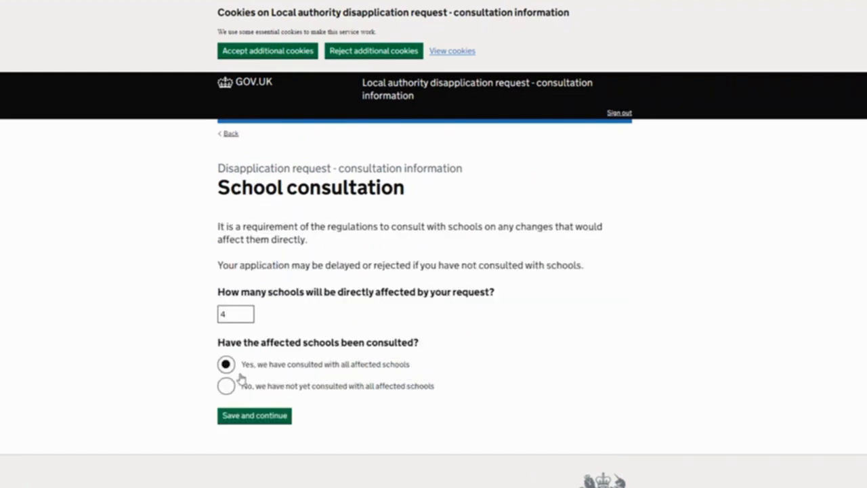
left_click(259, 417)
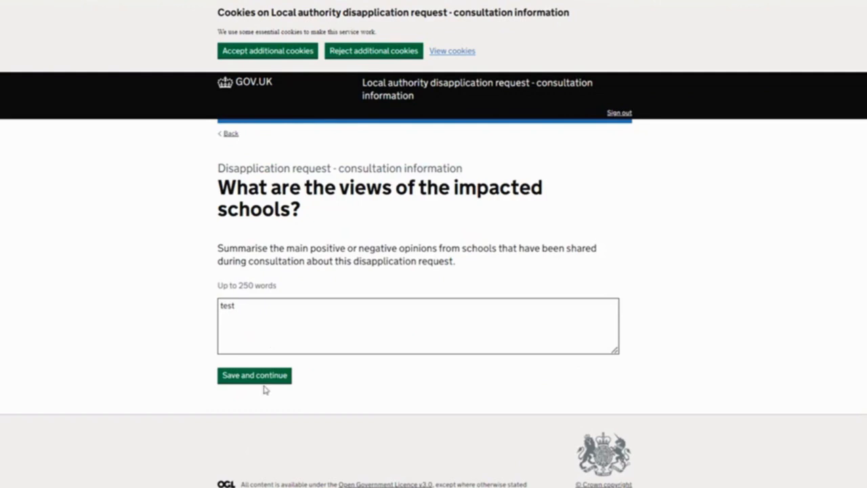
left_click(263, 381)
left_click(265, 367)
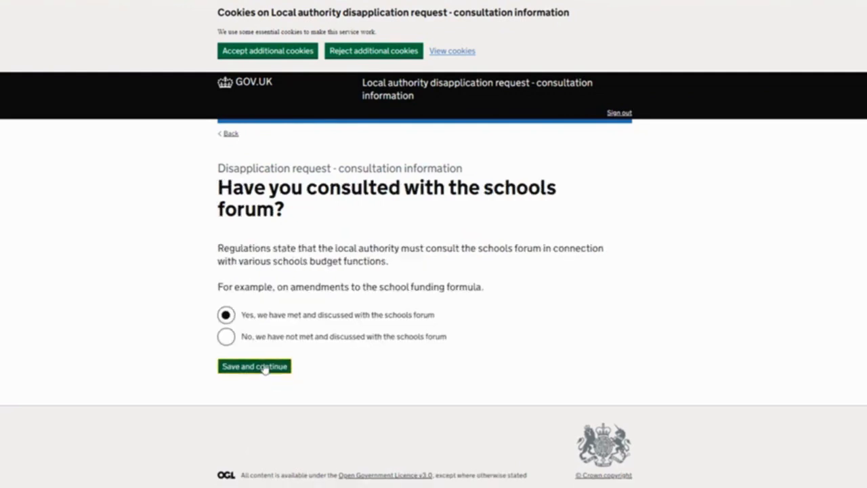
left_click(280, 431)
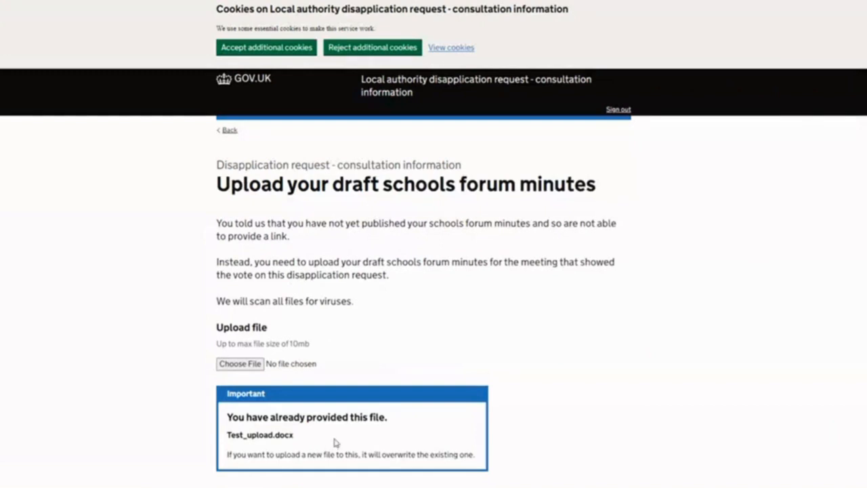
Keep the uploaded draft minutes, continue through the remaining saved pages, and submit the consultation information sub-form
scroll(334, 442, "down", 1)
left_click(270, 435)
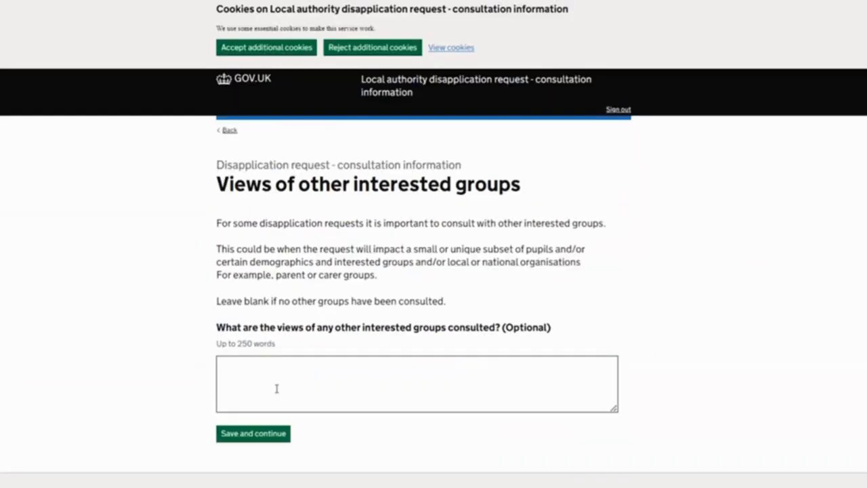
left_click(285, 390)
left_click(263, 433)
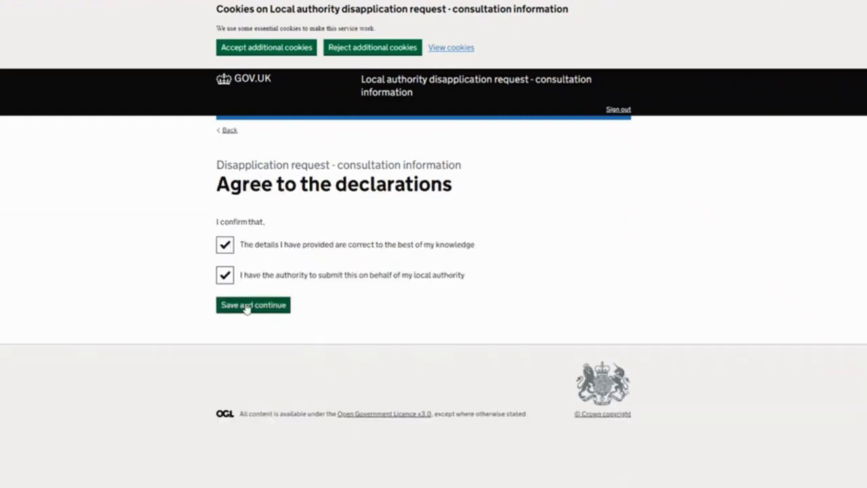
left_click(247, 305)
scroll(296, 327, "down", 7)
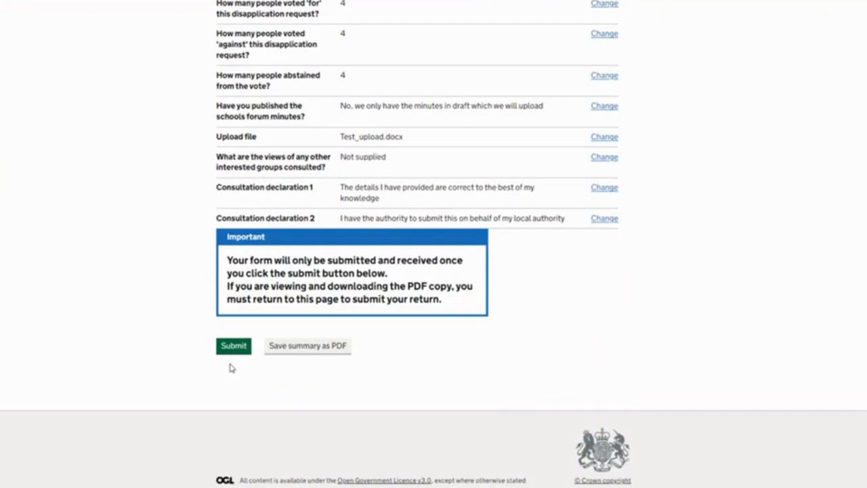
left_click(229, 349)
Read the submission confirmation's next steps and return to the disapplication request main menu
scroll(450, 276, "down", 3)
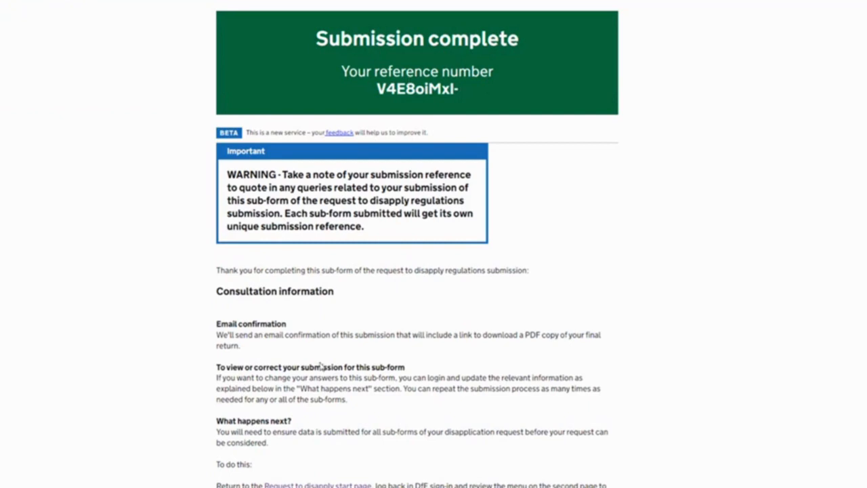
scroll(322, 367, "down", 1)
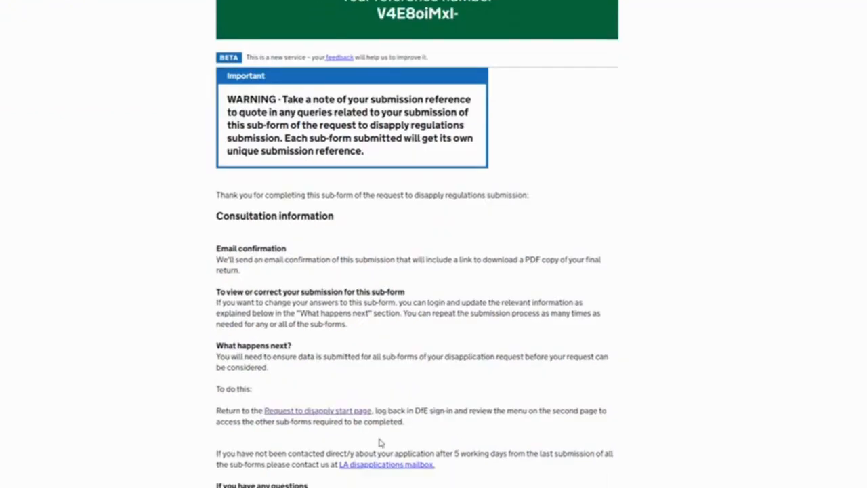
scroll(365, 419, "down", 1)
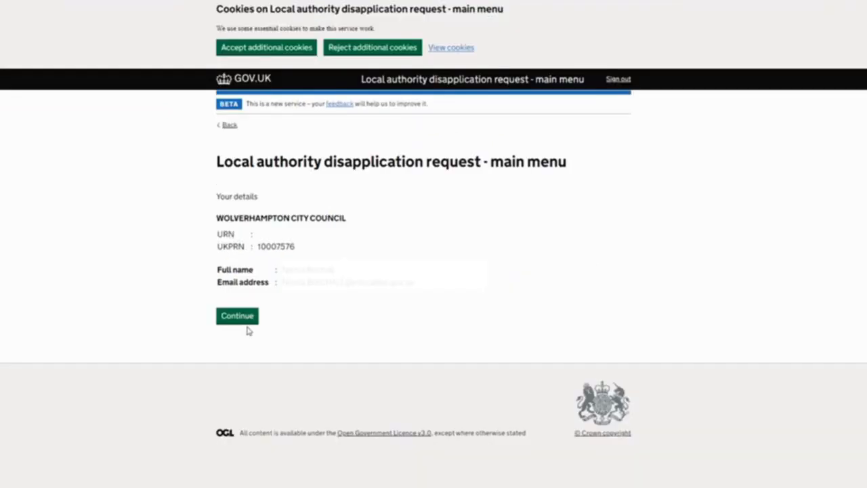
Continue from the main menu to the list of sub-forms and open the equalities and impact assessment sub-form
left_click(242, 320)
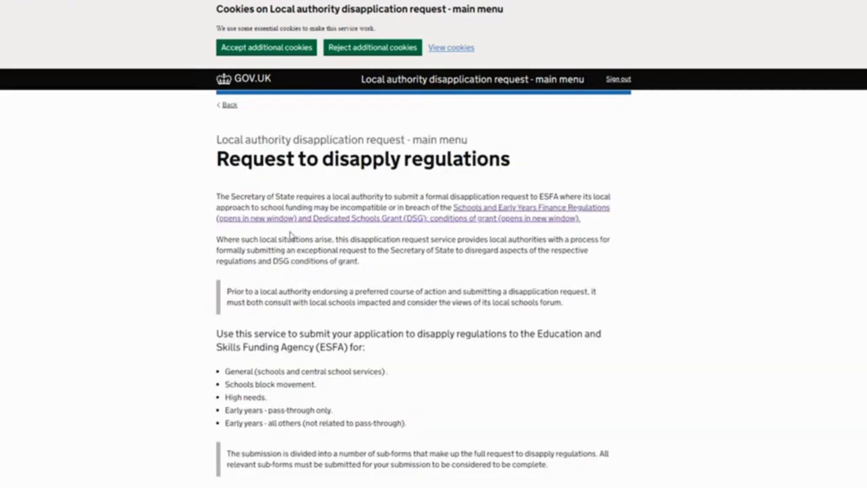
scroll(291, 308, "down", 1)
scroll(291, 308, "down", 2)
left_click(257, 414)
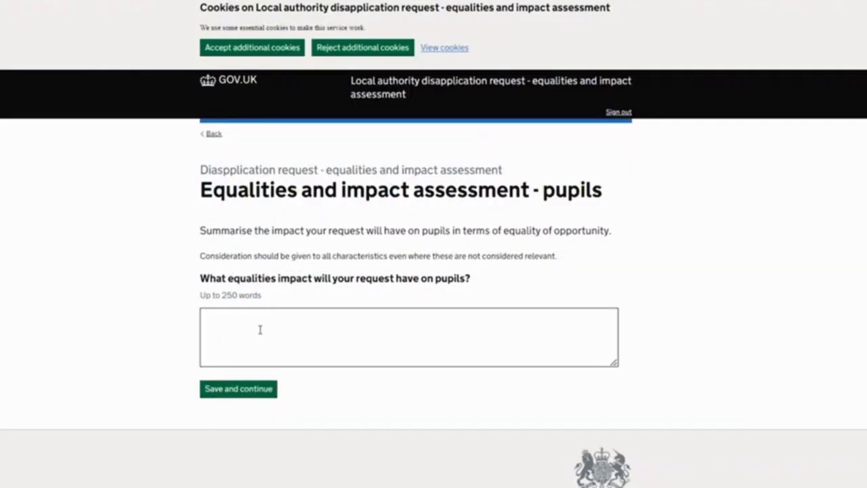
Answer the equalities impact question for pupils and the impact question on the following page with "test", saving both
left_click(263, 327)
type("test")
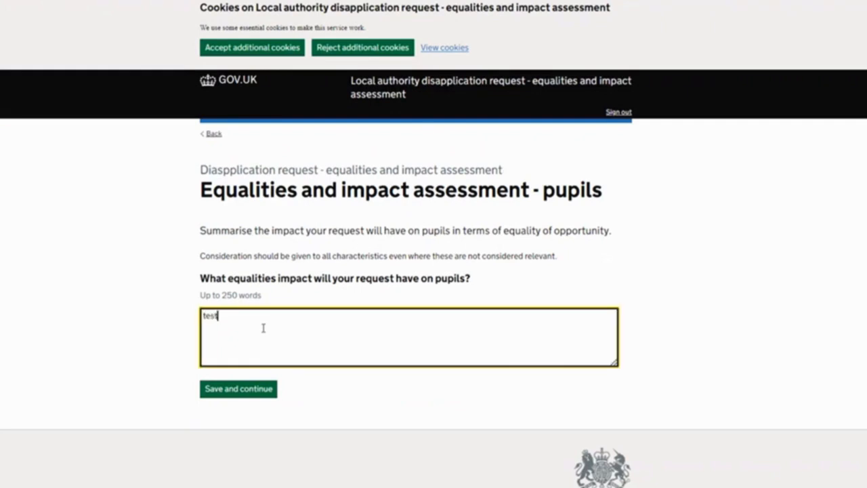
left_click(253, 396)
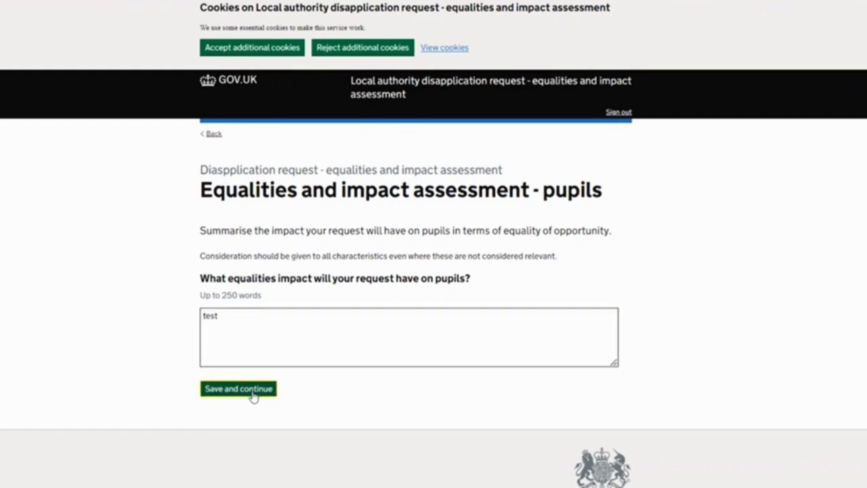
left_click(230, 357)
type("tet")
key("BackSpace")
type("st")
left_click(248, 400)
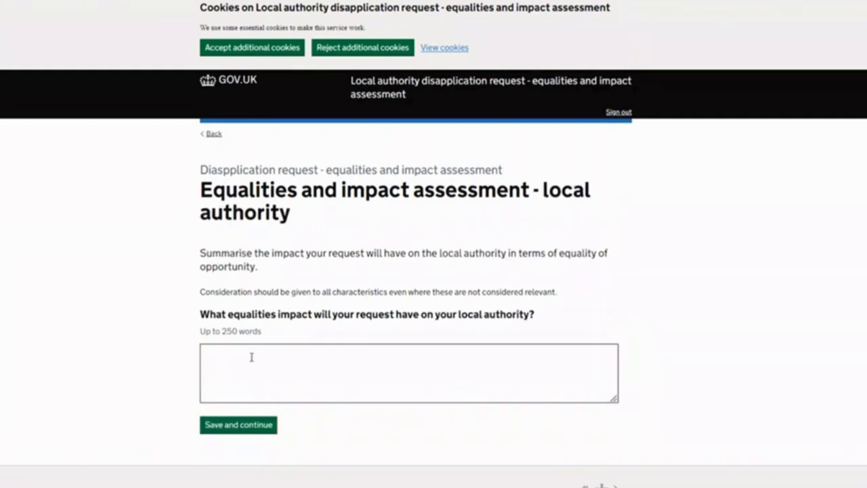
Enter "test" as the equalities impact on the local authority and save the page
left_click(251, 360)
type("test")
left_click(238, 422)
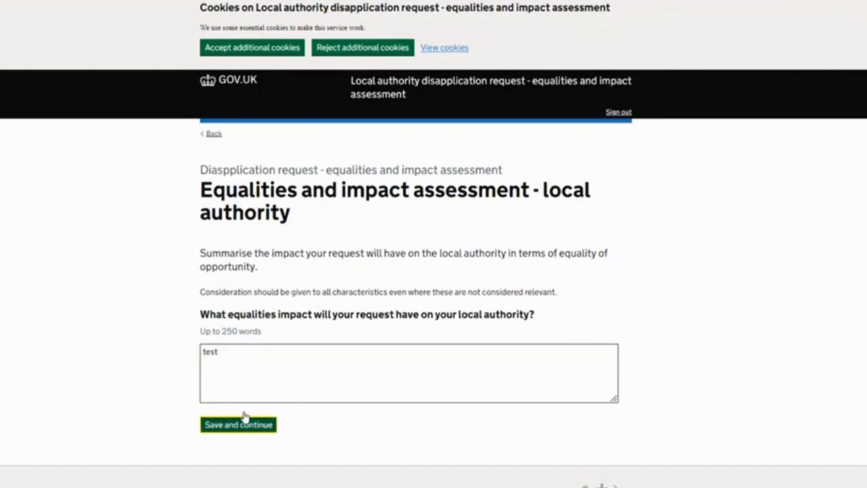
Read through the equality characteristics, save None as the answer, and go back from the no equality impact page to the characteristics
scroll(606, 323, "down", 1)
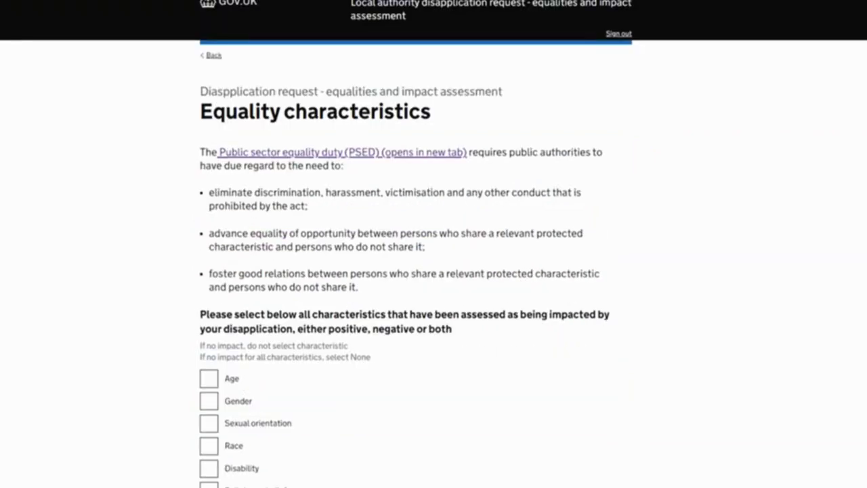
scroll(598, 209, "down", 2)
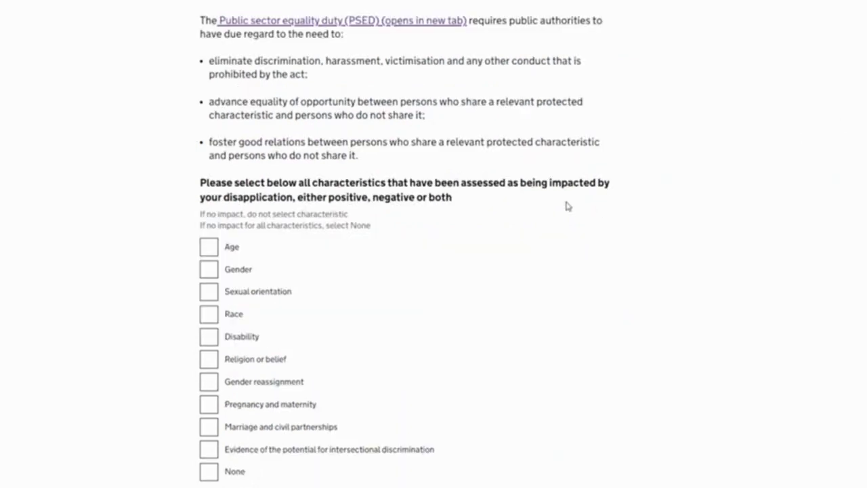
scroll(505, 277, "up", 1)
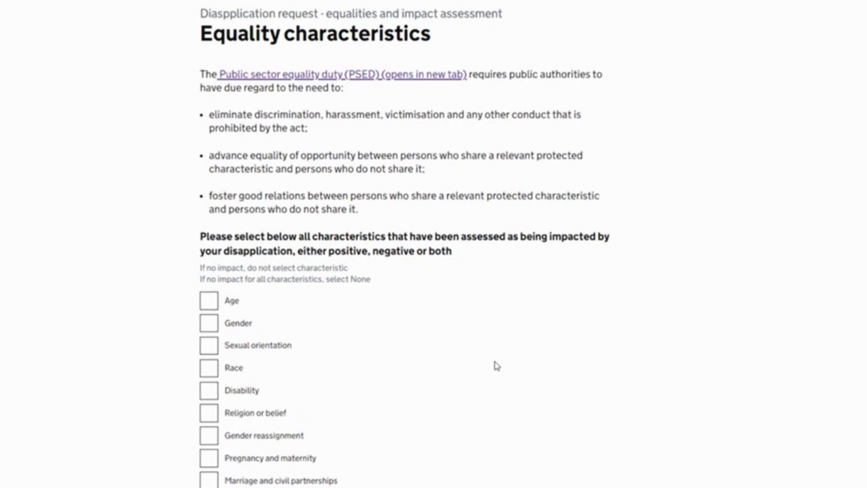
scroll(495, 352, "down", 1)
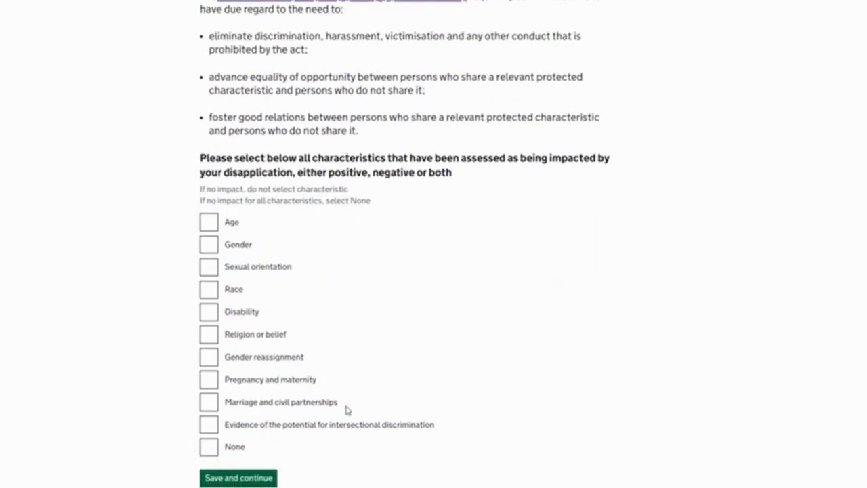
scroll(447, 342, "up", 1)
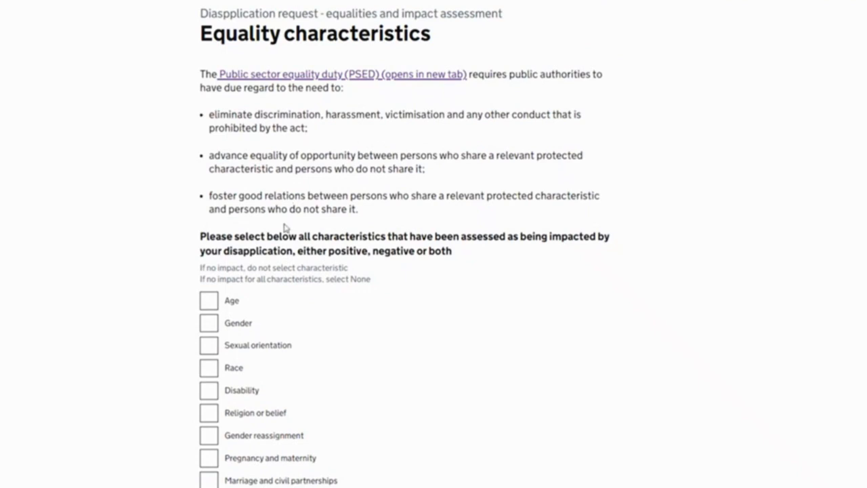
scroll(284, 228, "down", 1)
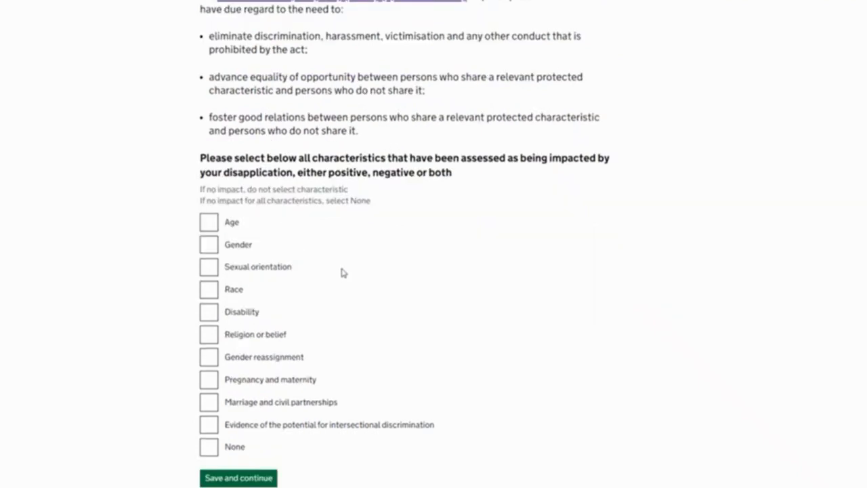
left_click(210, 449)
left_click(242, 479)
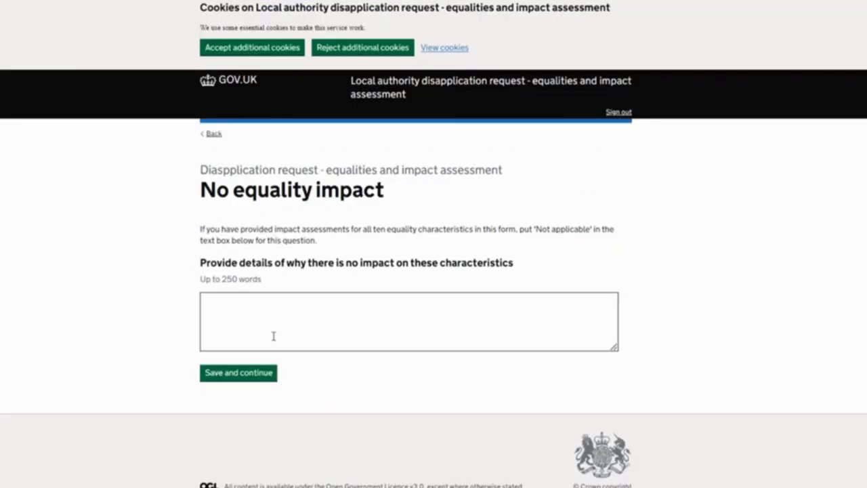
left_click(273, 336)
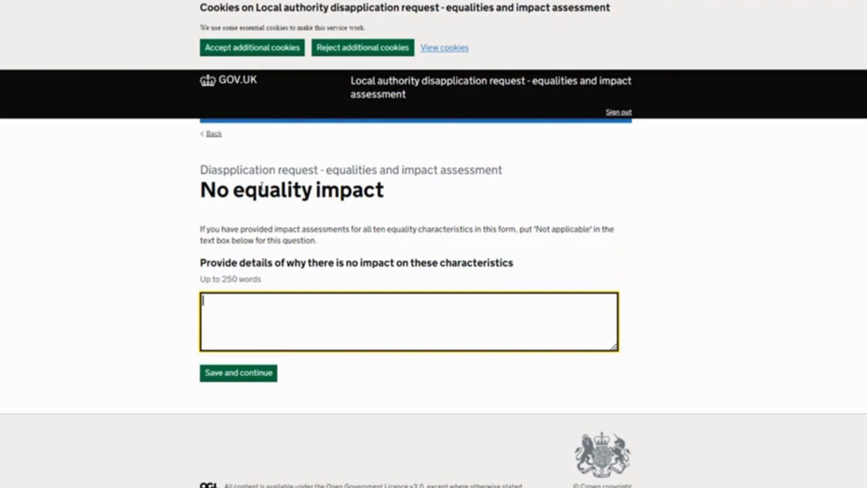
left_click(211, 135)
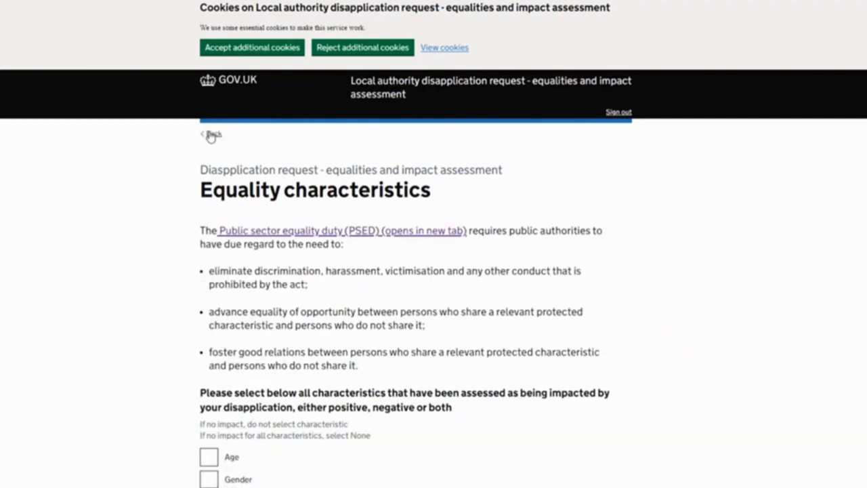
Select Age and Gender as the characteristics impacted by the disapplication and save the selection
scroll(271, 377, "down", 4)
left_click(208, 145)
left_click(207, 166)
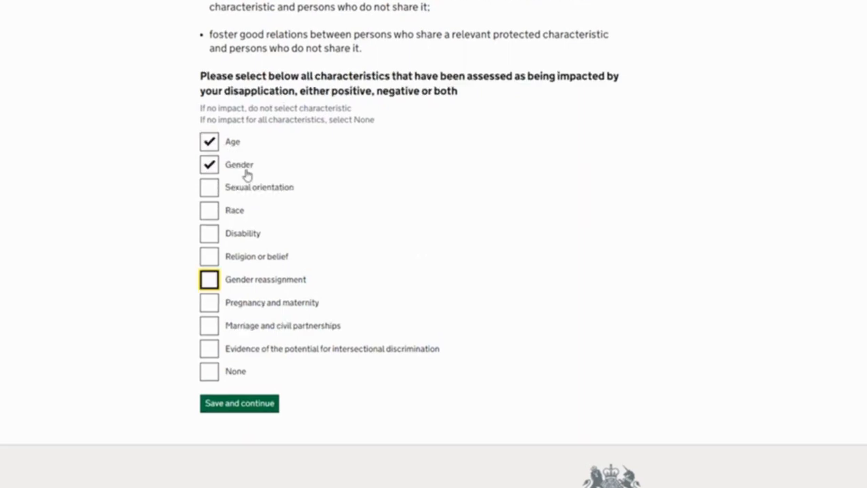
left_click(242, 407)
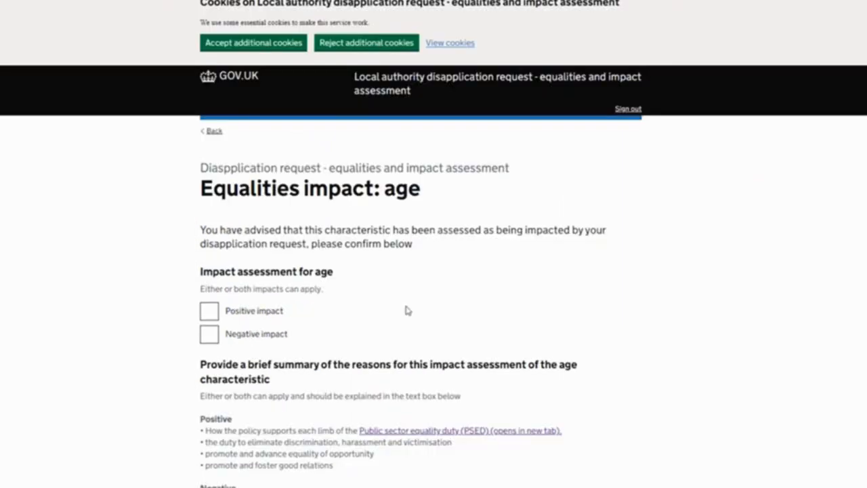
Mark both positive and negative impact for the age characteristic and enter "test" as the summary of reasons
scroll(472, 311, "down", 3)
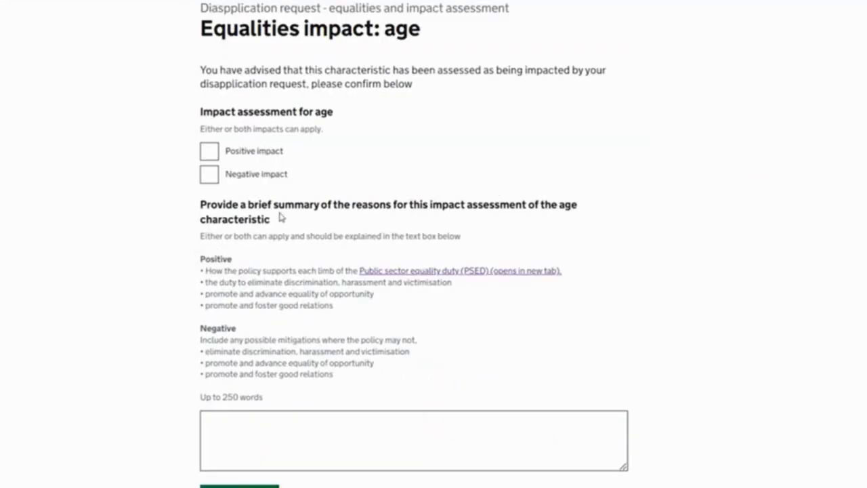
left_click(210, 152)
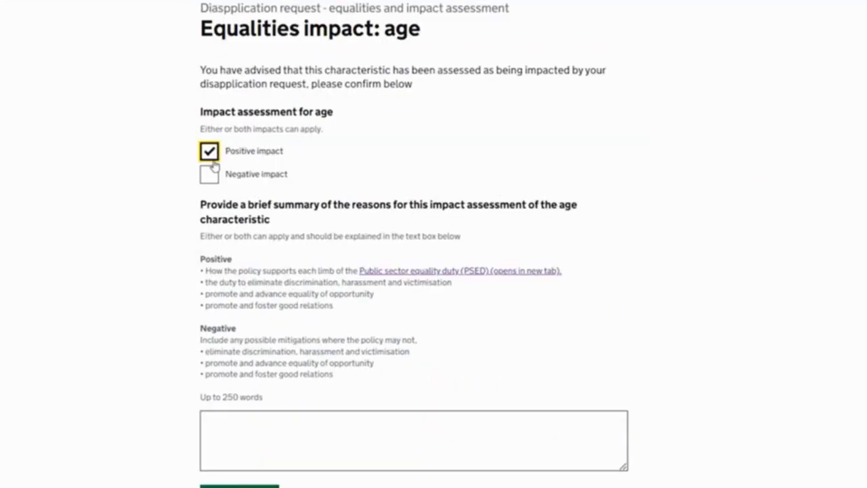
left_click(207, 182)
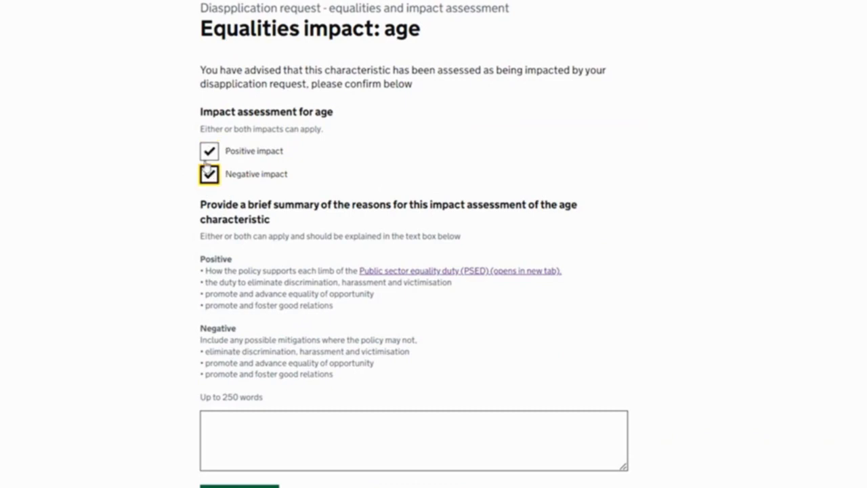
scroll(348, 218, "down", 2)
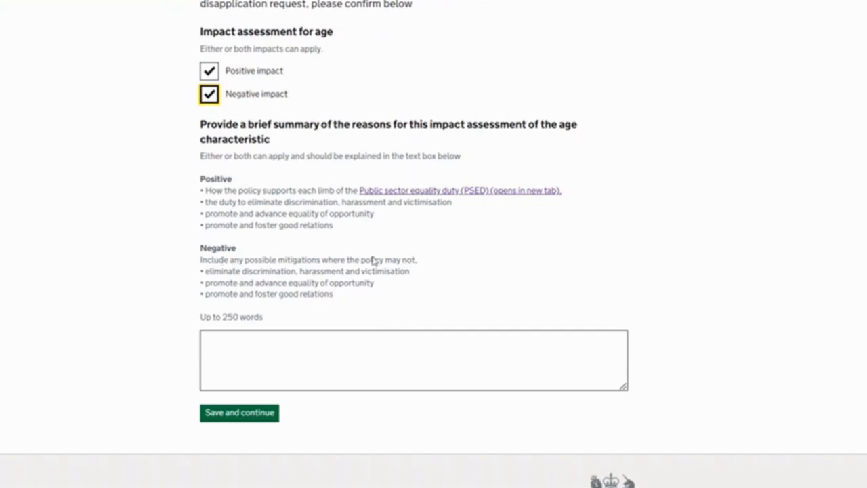
left_click(214, 370)
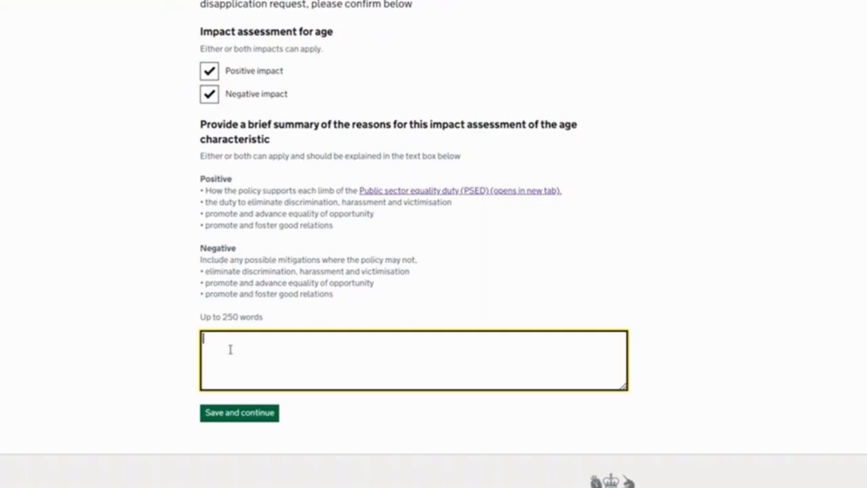
type("test")
Leave only the positive impact selected for the age characteristic and save the assessment
left_click(212, 76)
left_click(211, 95)
left_click(209, 77)
left_click(242, 416)
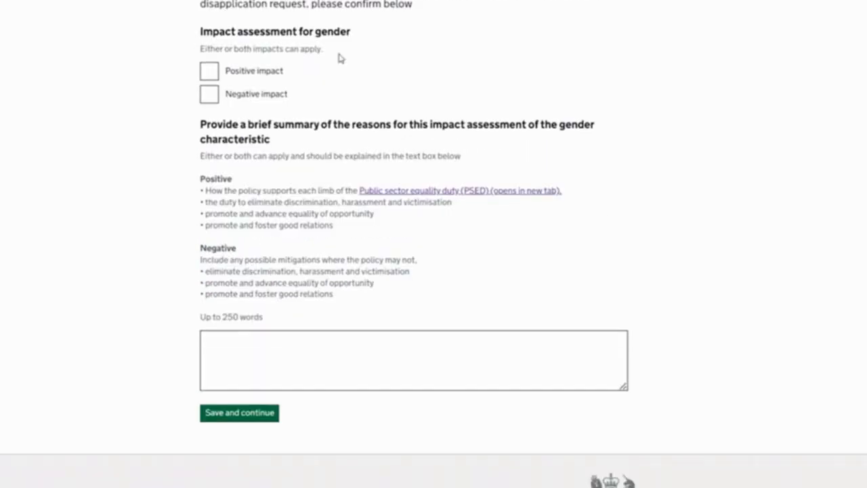
Mark a positive impact for the gender characteristic, enter "test" as the summary of reasons, and save
scroll(340, 58, "up", 1)
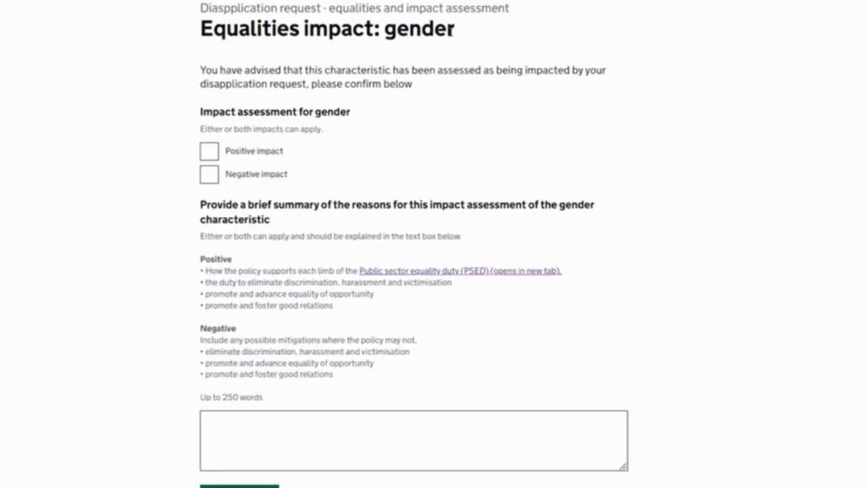
left_click(207, 154)
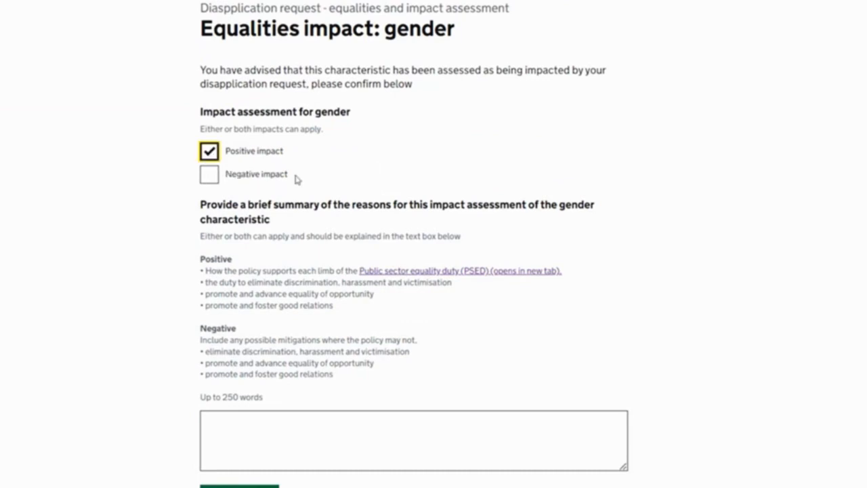
left_click(235, 432)
type("tet")
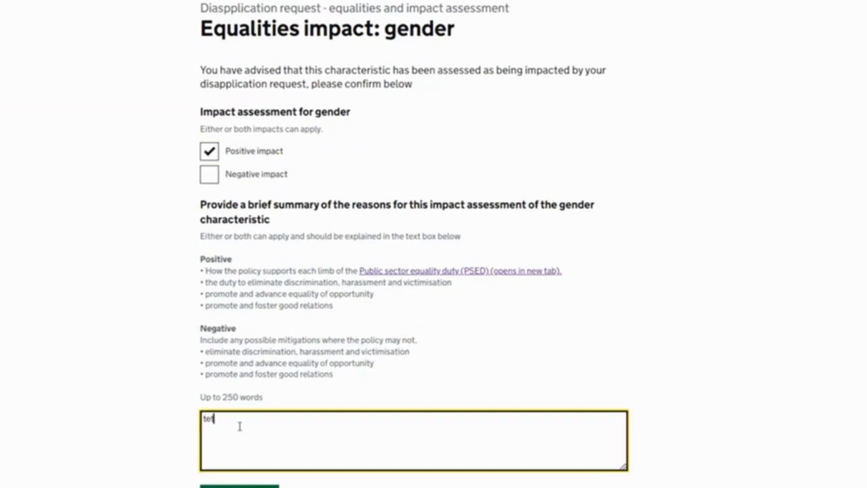
key("BackSpace")
type("st")
key("Tab")
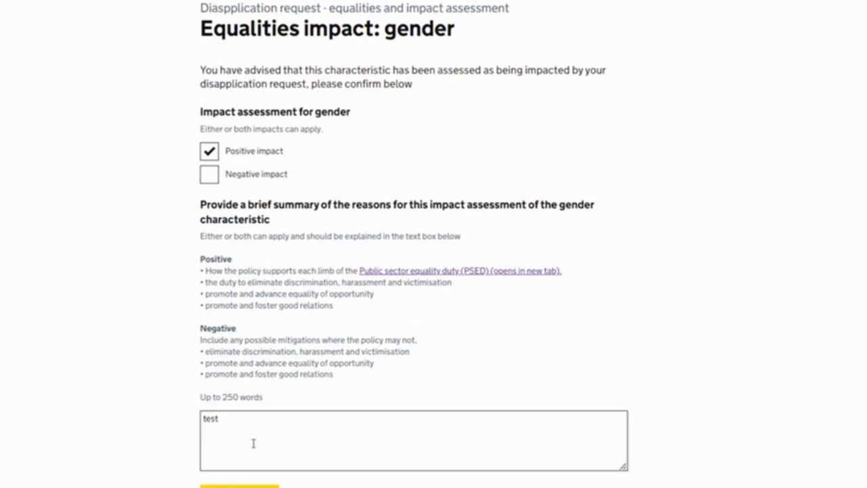
key("Return")
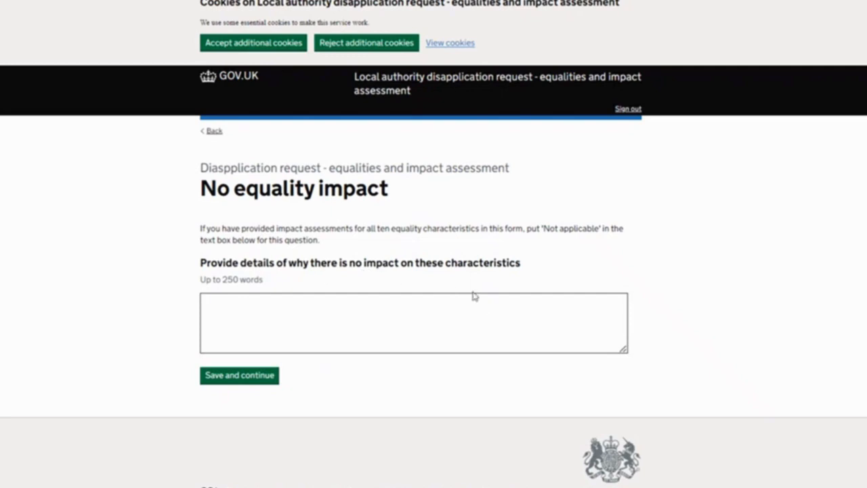
Enter "test" as the reason why there is no impact on the remaining characteristics and save
left_click(298, 312)
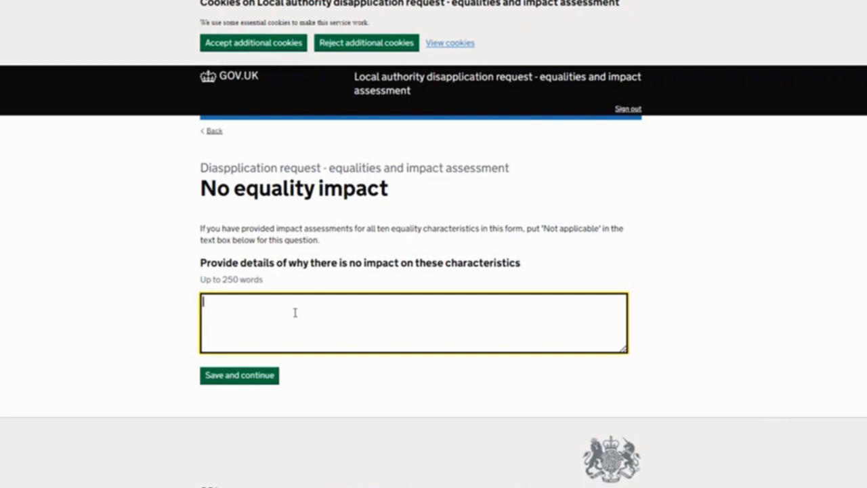
type("test")
left_click(264, 377)
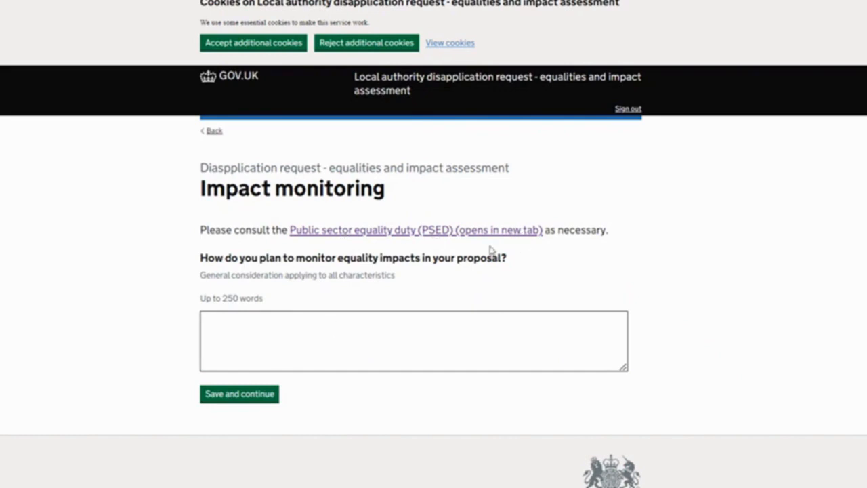
Enter "test" as the plan for monitoring equality impacts in the proposal and save
left_click(261, 361)
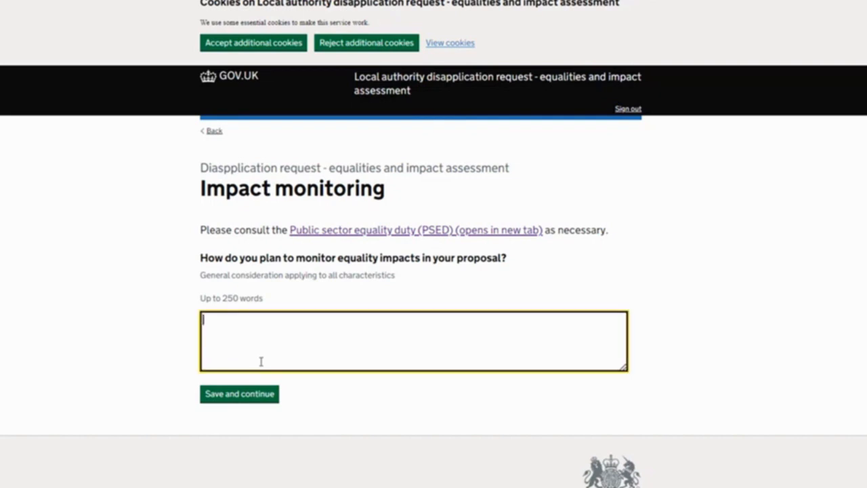
type("test")
left_click(255, 399)
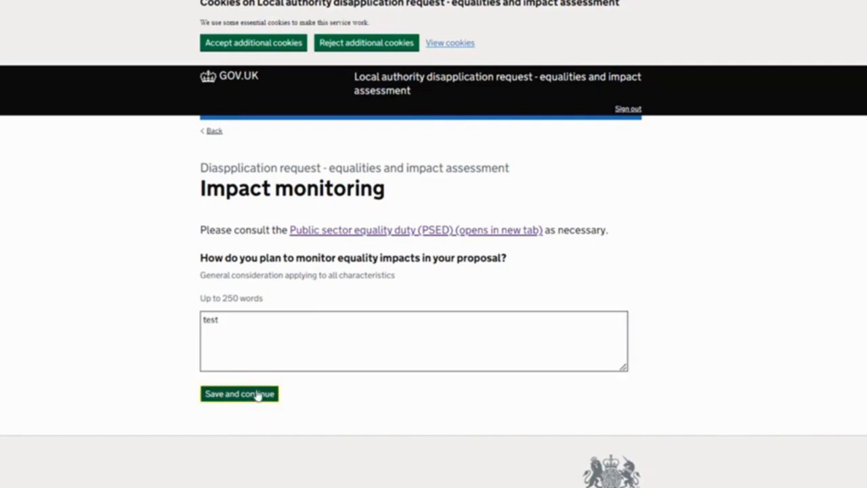
Attach the file Test_upload.docx as the copy of the equality impact assessment or analysis
scroll(397, 278, "down", 2)
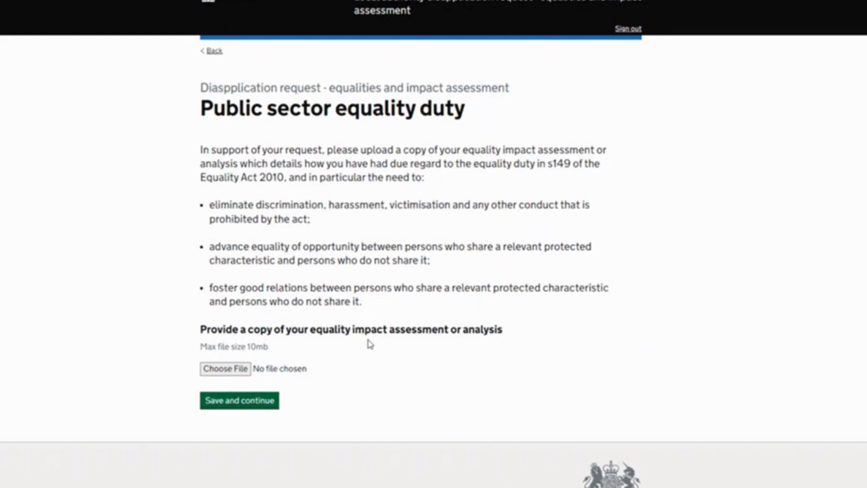
left_click(221, 370)
left_click(232, 214)
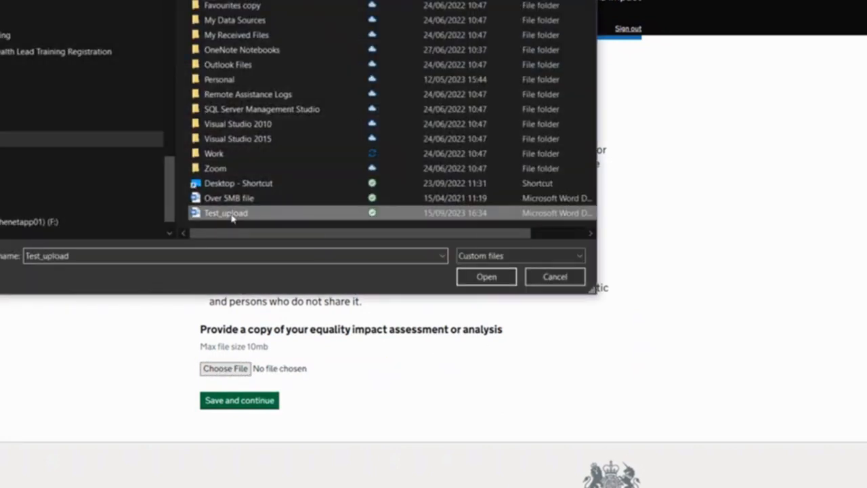
left_click(486, 277)
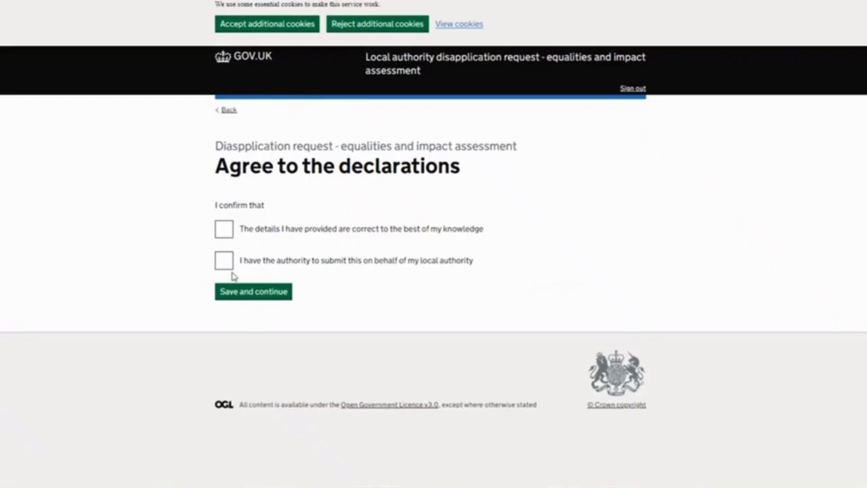
Agree to both equalities and impact assessment declarations and continue to the summary of answers
left_click(224, 229)
left_click(224, 260)
left_click(263, 298)
Review the equalities and impact assessment answers and submit the form
scroll(443, 254, "down", 5)
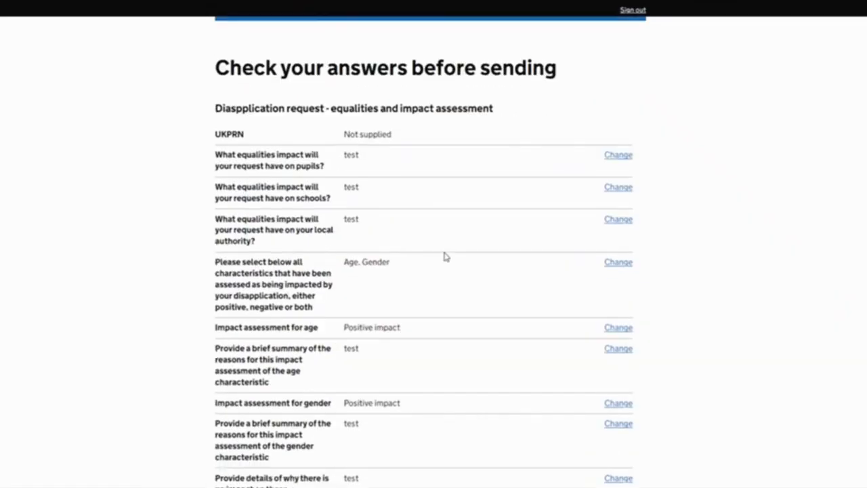
scroll(447, 267, "down", 4)
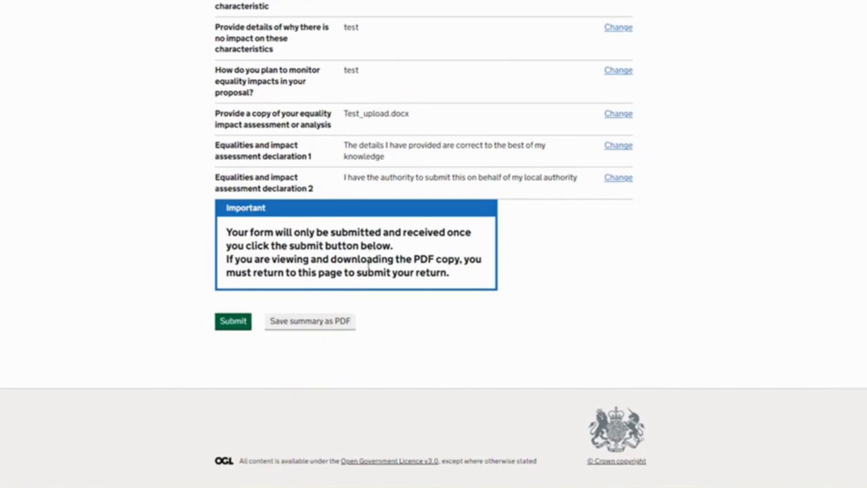
left_click(235, 322)
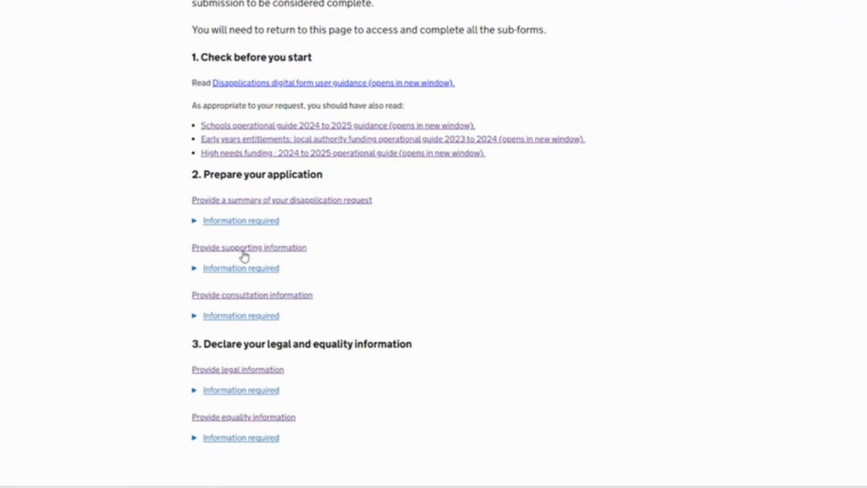
Open the supporting information sub-form and continue past its introduction
left_click(244, 249)
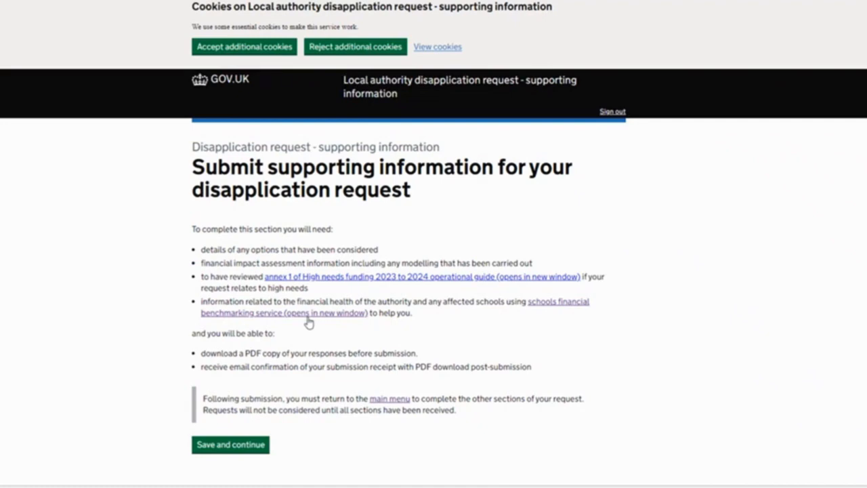
left_click(258, 444)
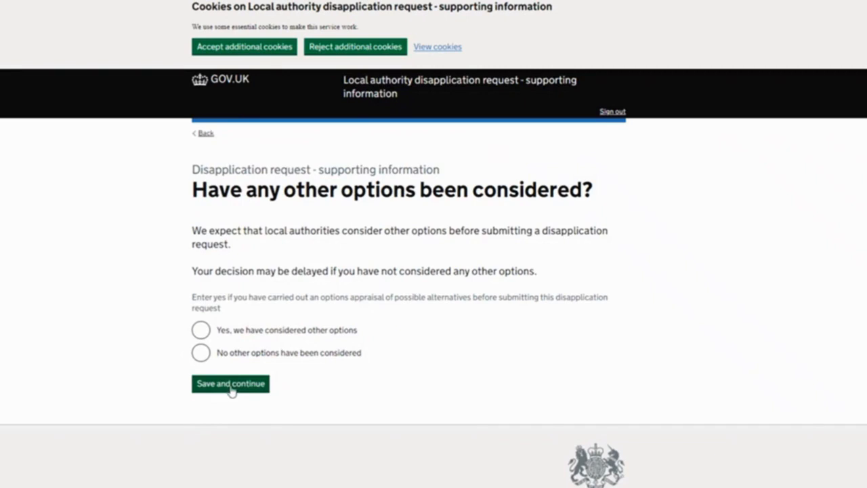
Try the answer that other options were considered, enter "test" for the options and why they were discounted, and return to the question
left_click(200, 334)
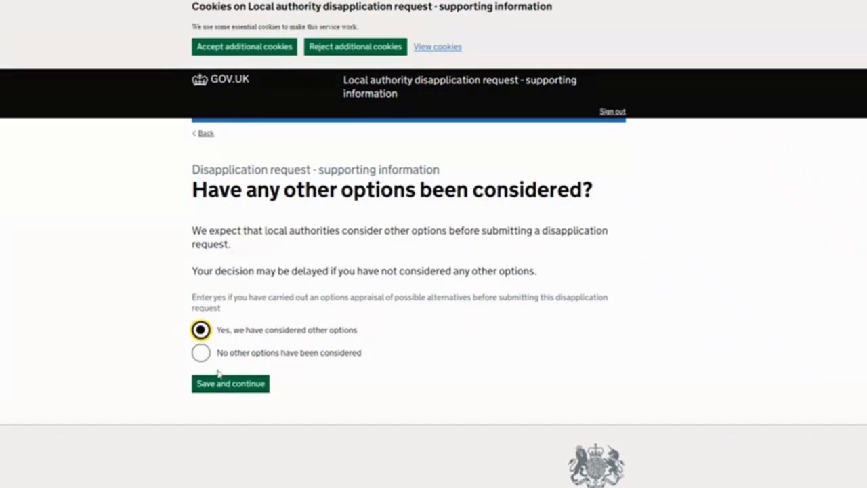
key("Tab")
key("Return")
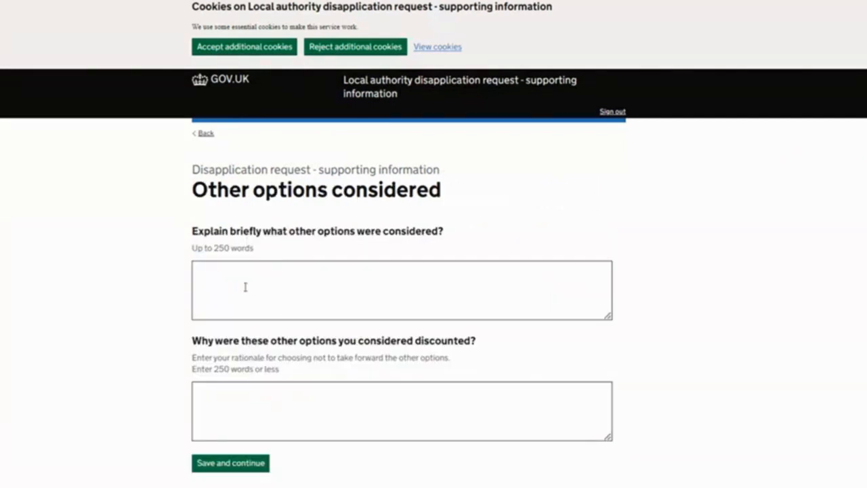
left_click(221, 285)
type("test")
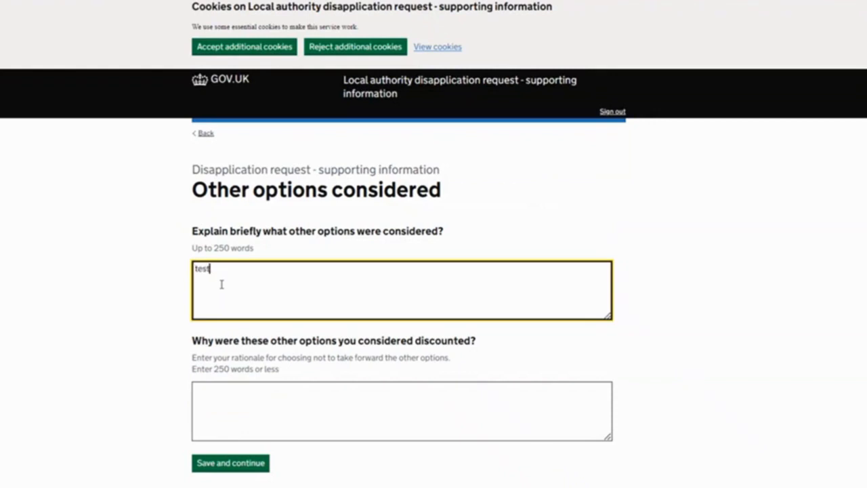
left_click(221, 395)
type("test")
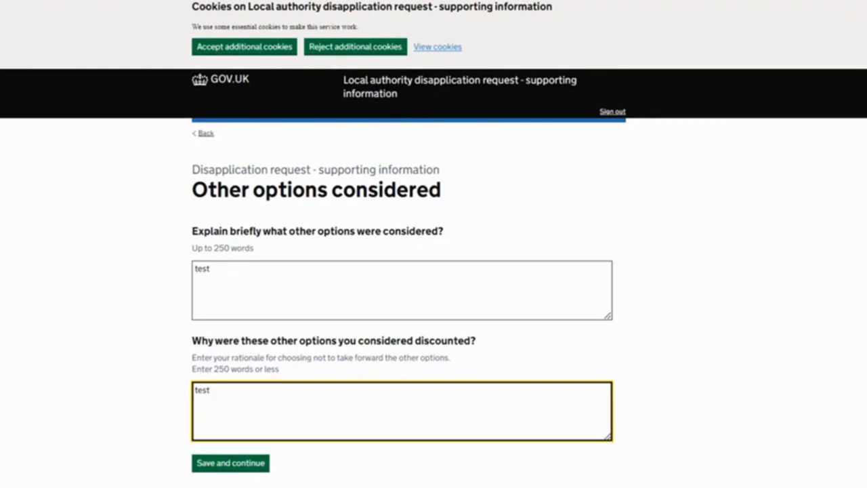
left_click(207, 135)
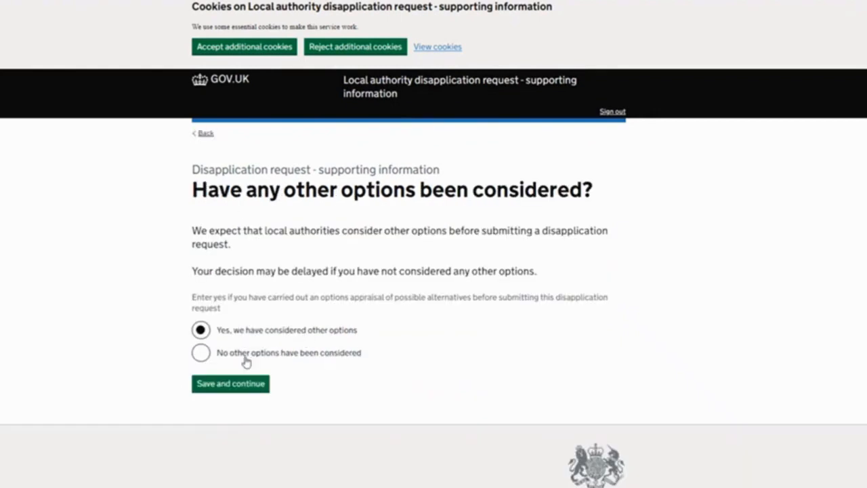
Answer that no other options have been considered, enter "test" as the reason, and save
left_click(201, 358)
left_click(235, 383)
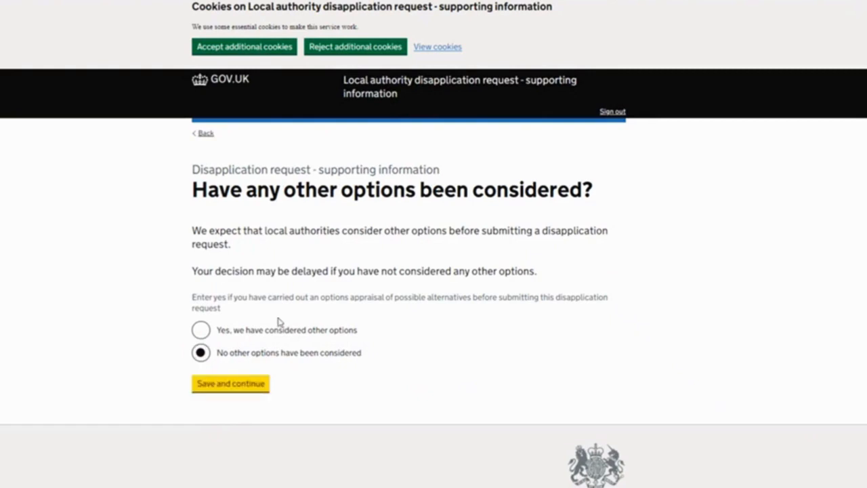
left_click(247, 411)
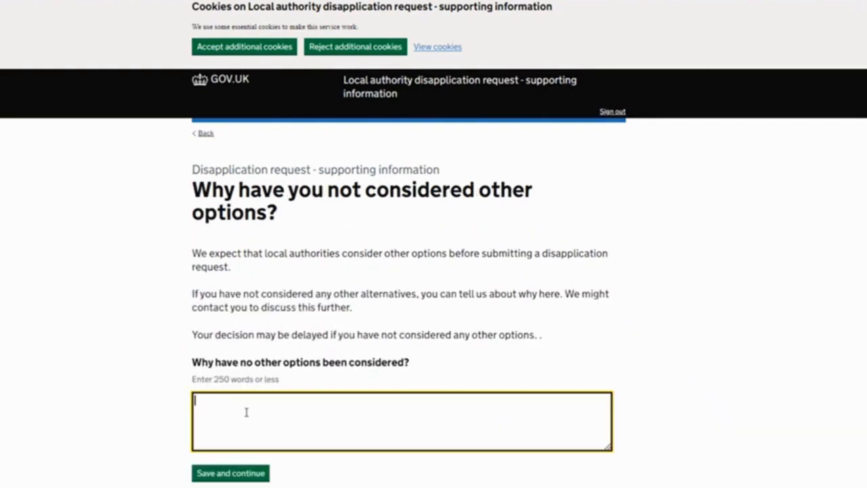
type("test")
left_click(238, 476)
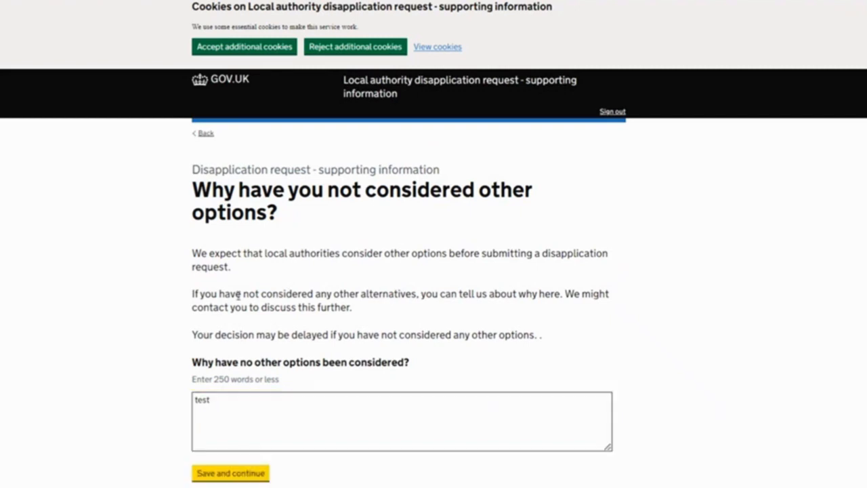
Enter "test" as the impact on schools if the disapplication is approved
scroll(281, 269, "down", 1)
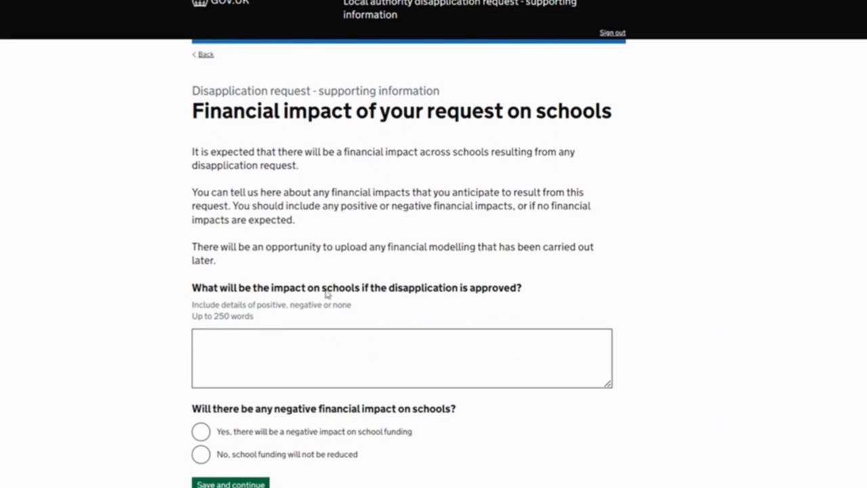
scroll(329, 290, "down", 1)
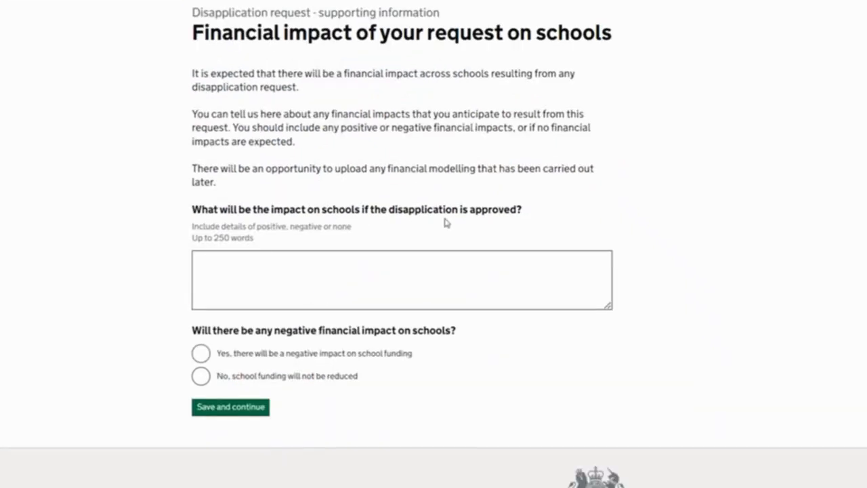
left_click(290, 265)
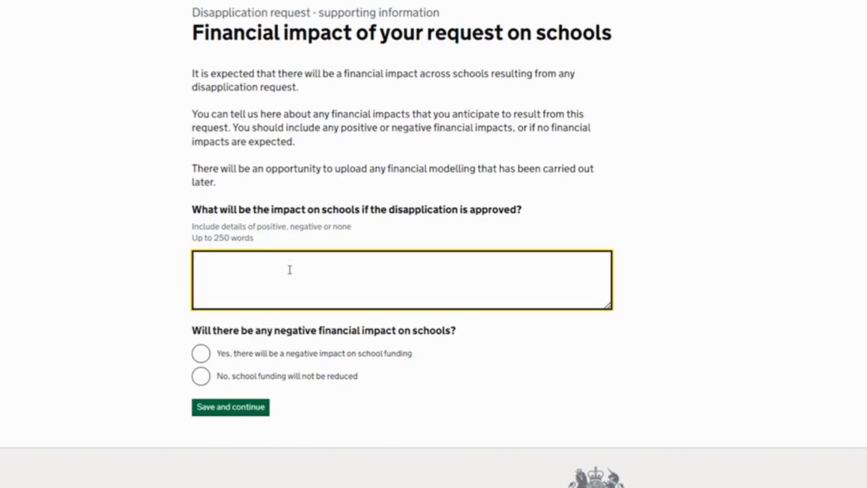
type("test")
Try the answer that school funding is negatively impacted, enter "test" for protecting pupil educational outcomes, and return to the schools impact question
left_click(202, 355)
left_click(219, 410)
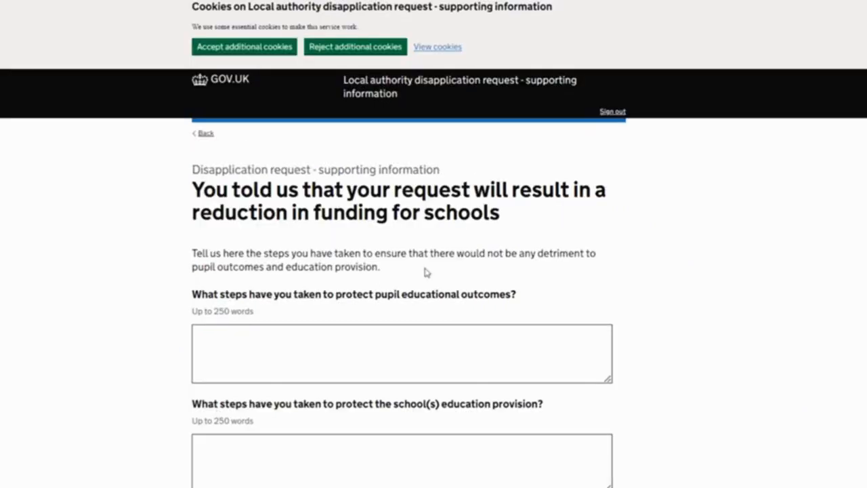
scroll(445, 244, "down", 1)
left_click(240, 260)
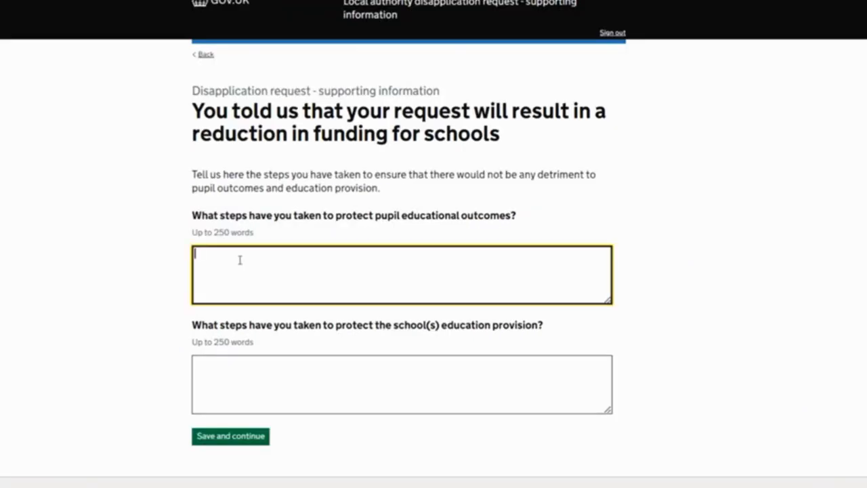
type("test")
left_click(205, 55)
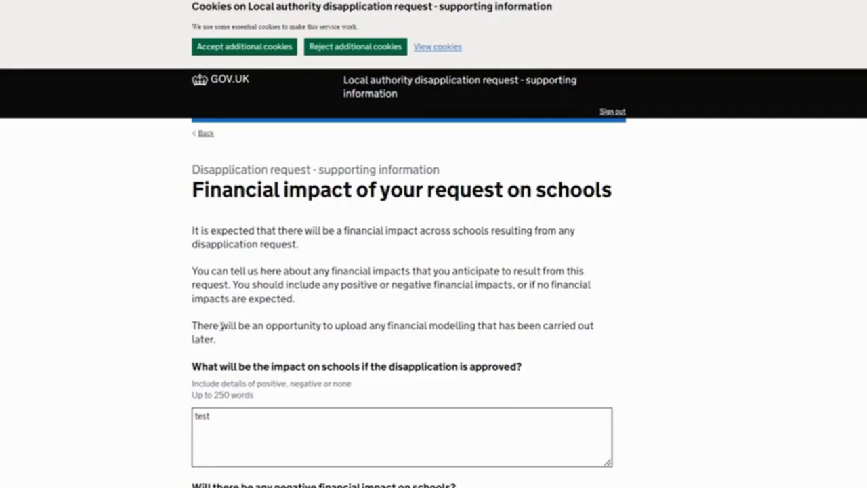
Answer that school funding will not be reduced and save the financial impact on schools
scroll(221, 328, "down", 3)
left_click(201, 341)
left_click(248, 377)
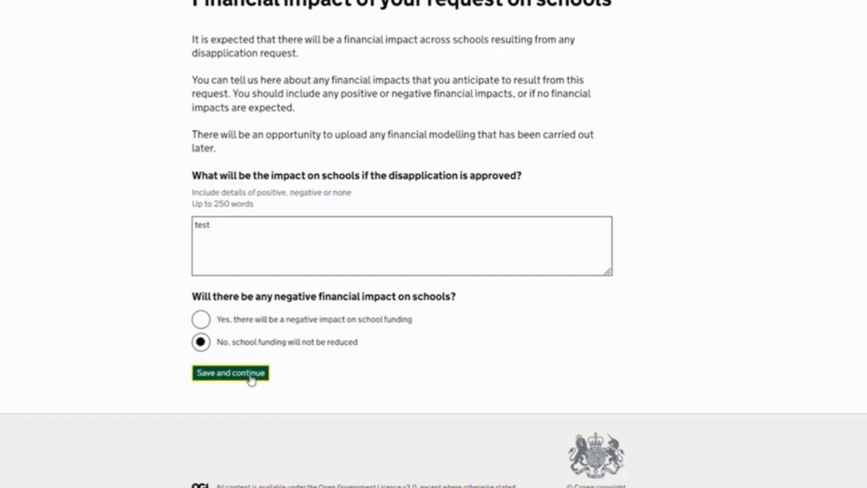
Enter "test" as the impact on the local authority if the disapplication is approved, and save to reach the financial modelling question
scroll(315, 307, "down", 2)
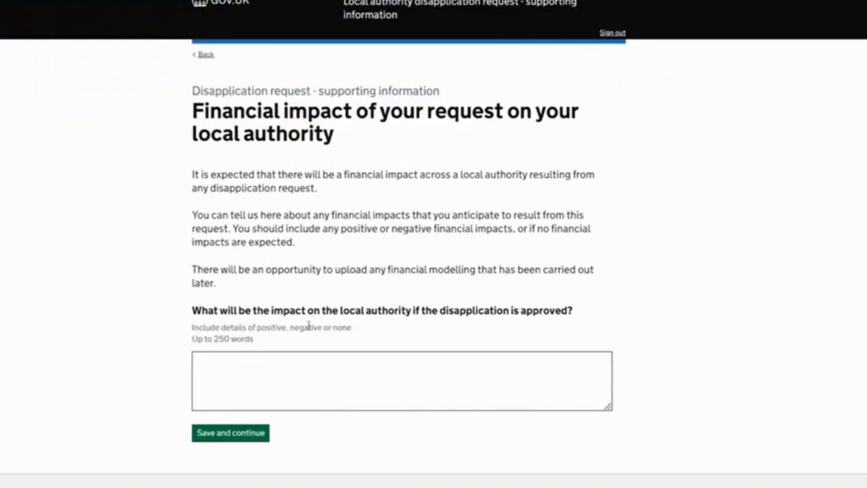
left_click(268, 306)
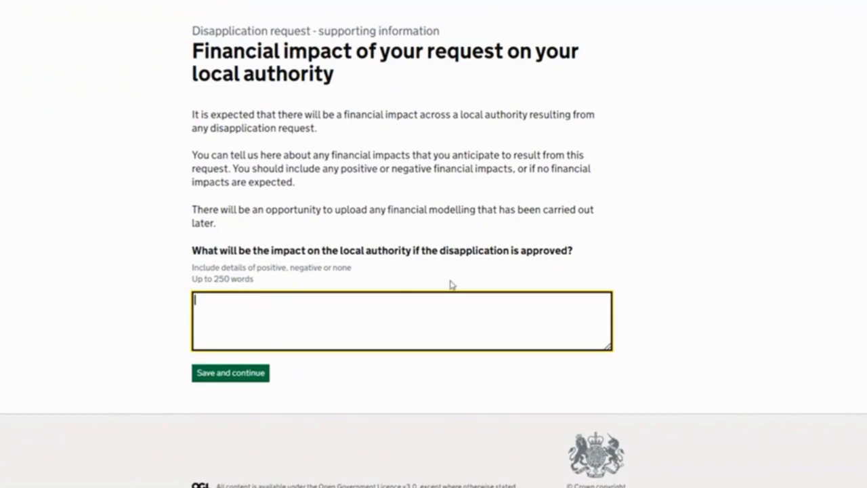
type("test")
left_click(237, 376)
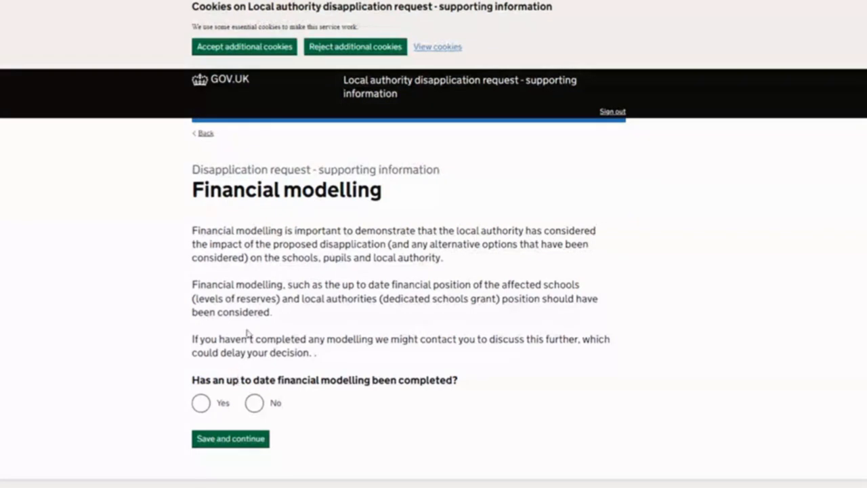
scroll(252, 325, "down", 2)
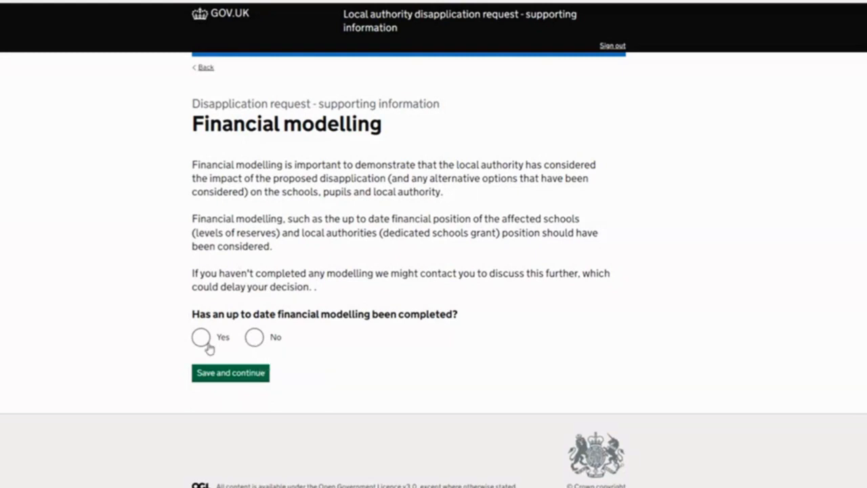
Try the answer that up-to-date financial modelling has not been completed, and return to the financial modelling question
left_click(255, 337)
left_click(263, 366)
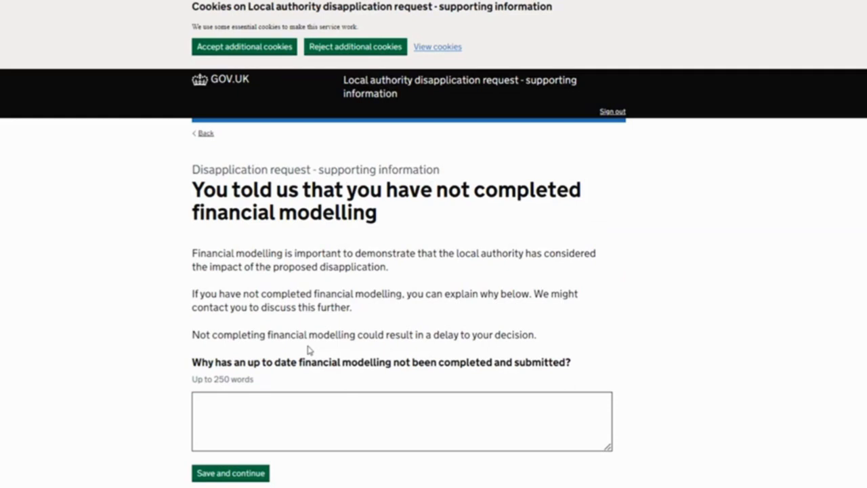
scroll(310, 359, "down", 2)
left_click(277, 334)
left_click(203, 33)
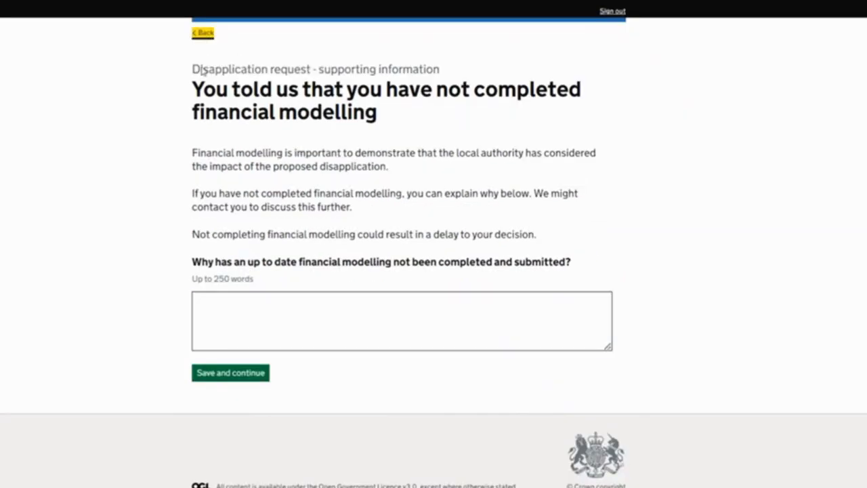
Try the answer that financial modelling has been completed, and save "test" as the reason it has not been completed
left_click(200, 403)
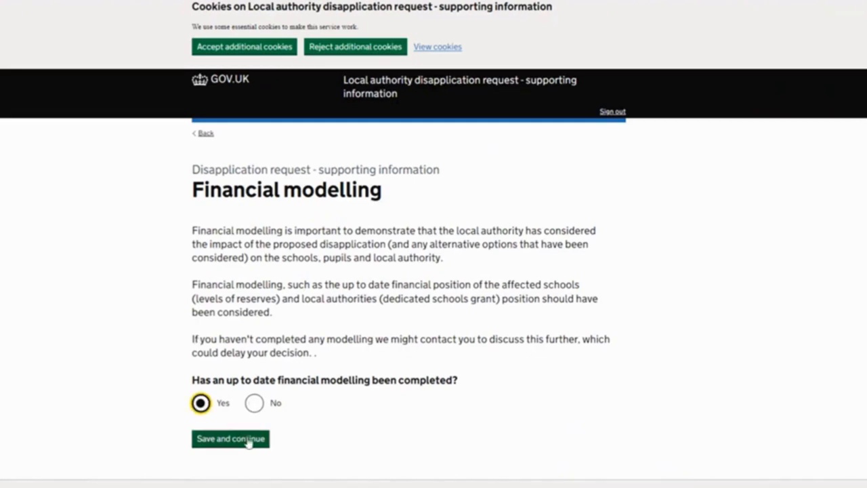
left_click(250, 439)
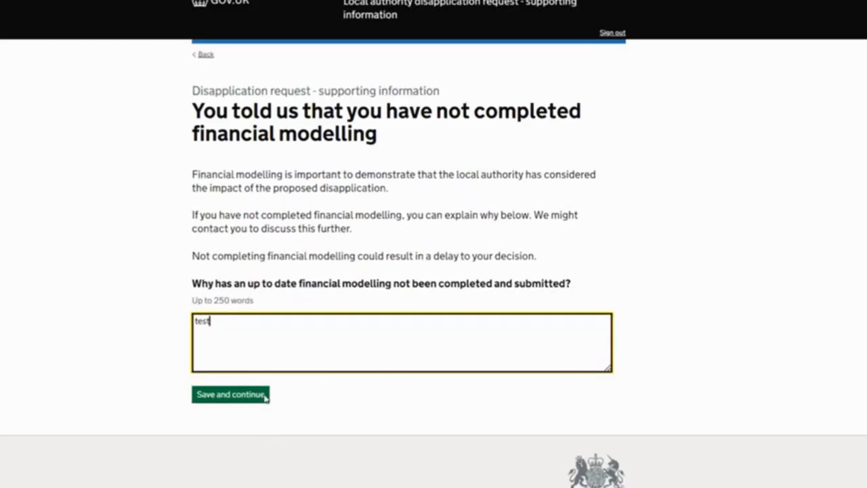
left_click(245, 397)
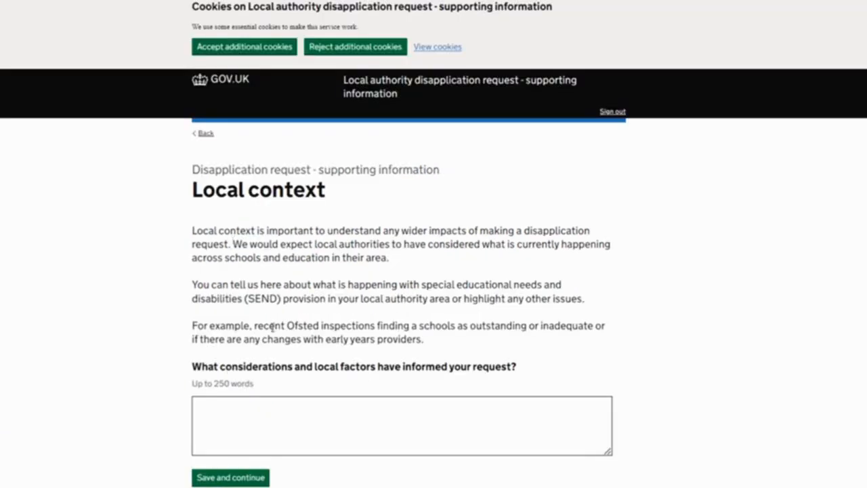
Enter "test" as the considerations and local factors that informed the request, and save the local context
scroll(273, 330, "down", 2)
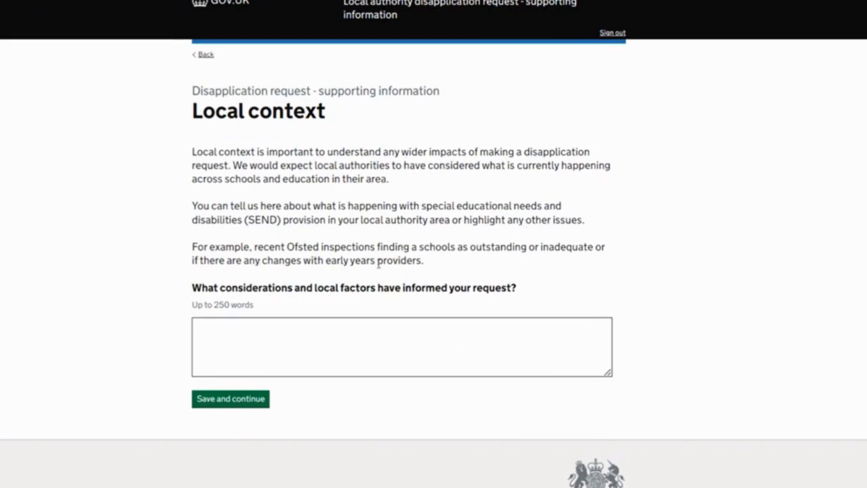
left_click(265, 357)
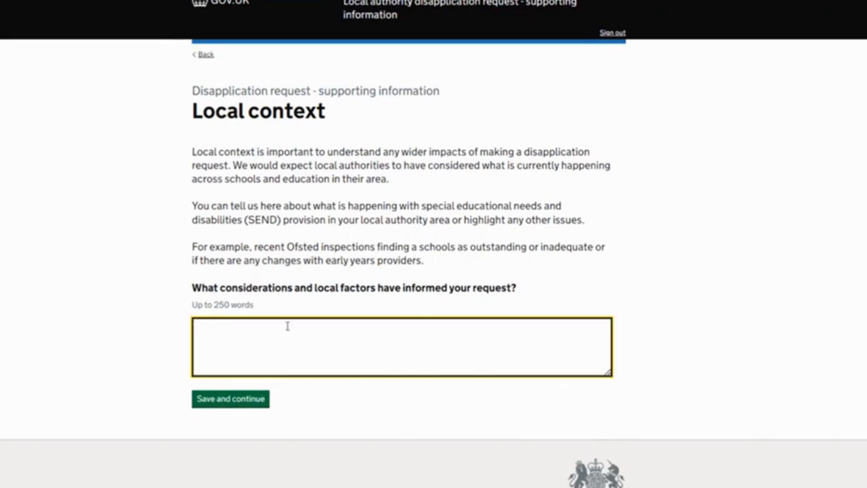
type("test")
left_click(248, 403)
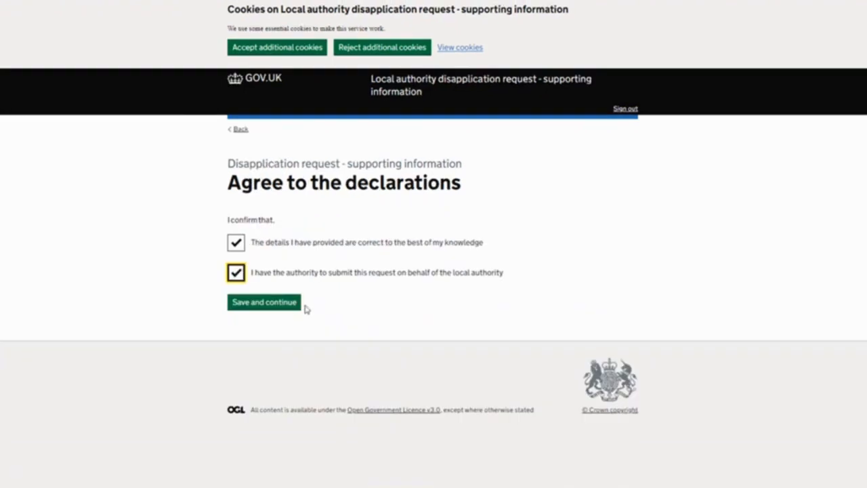
Complete the additional contact details and declarations, and submit the supporting information sub-form
left_click(298, 303)
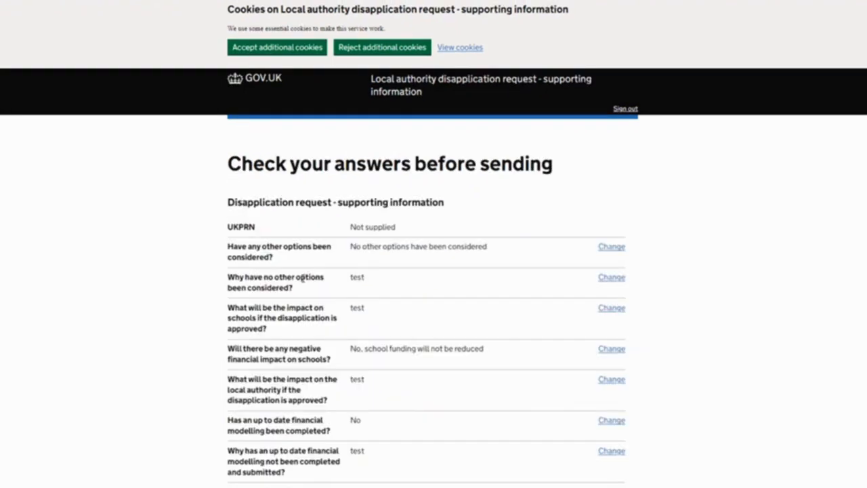
scroll(372, 291, "down", 5)
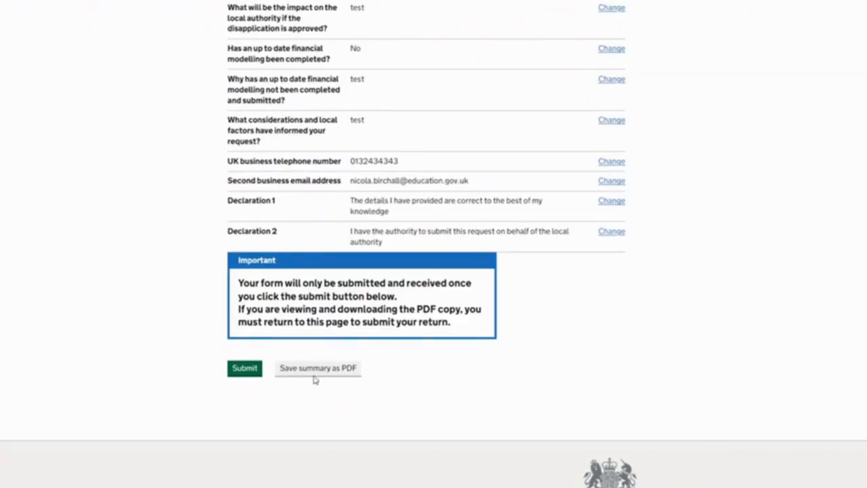
left_click(245, 368)
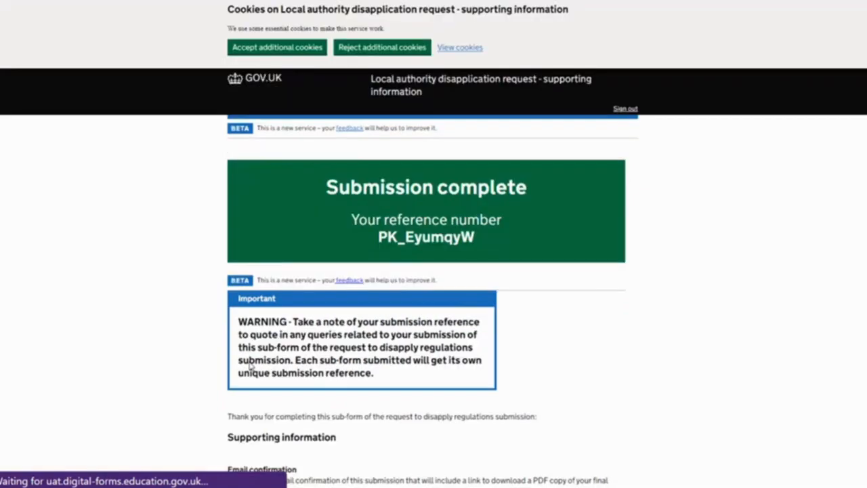
Return to the disapplication main menu and continue with the request area General (schools and central school services)
scroll(252, 366, "down", 3)
scroll(250, 365, "down", 3)
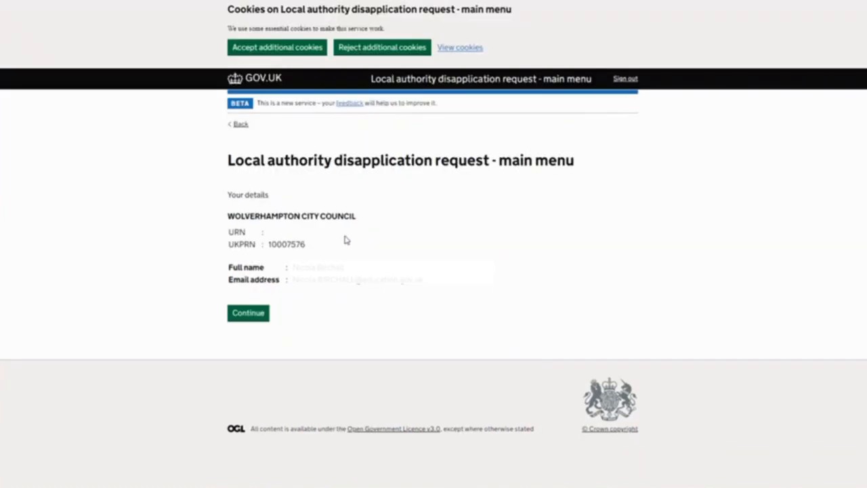
left_click(245, 315)
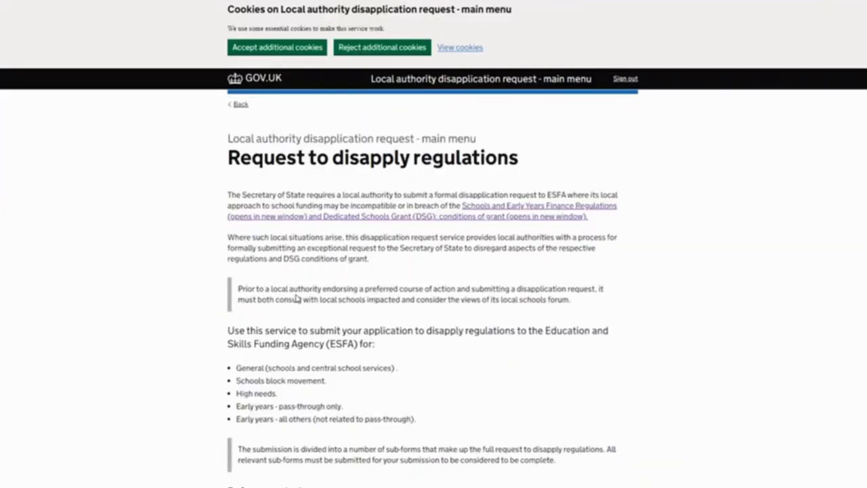
scroll(296, 299, "down", 5)
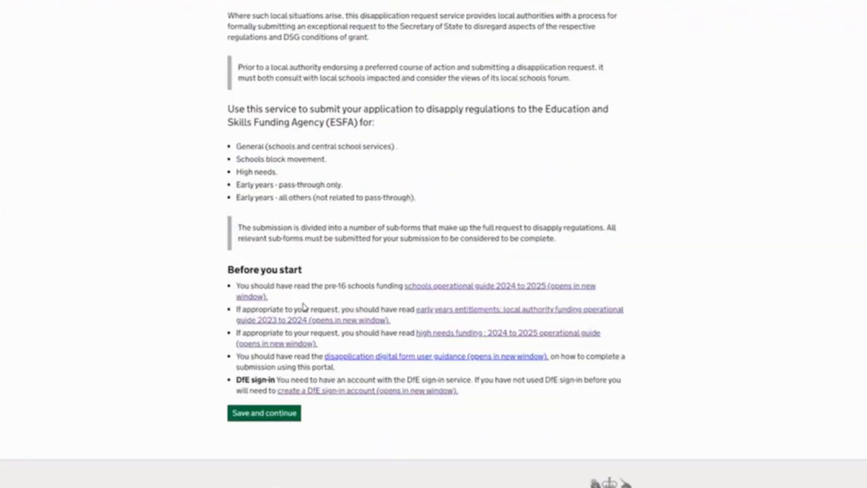
left_click(267, 349)
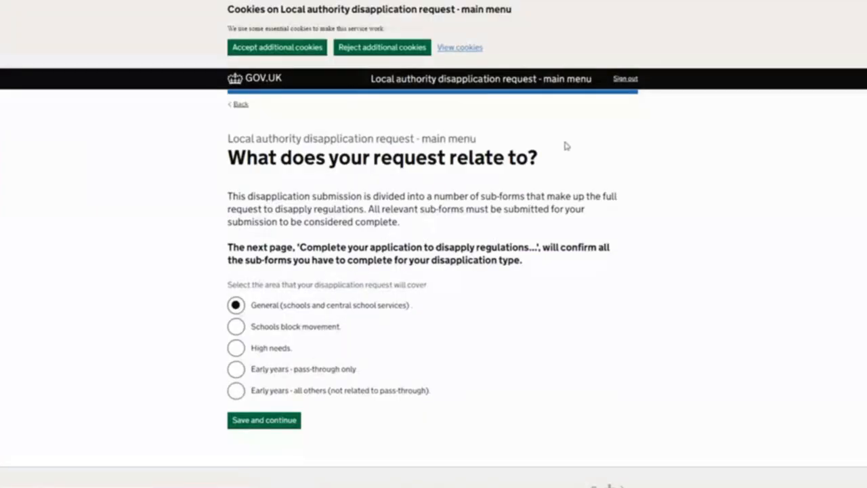
left_click(271, 421)
Open the legal information sub-form and continue to its legal challenge risk question
scroll(285, 326, "down", 1)
scroll(286, 327, "down", 4)
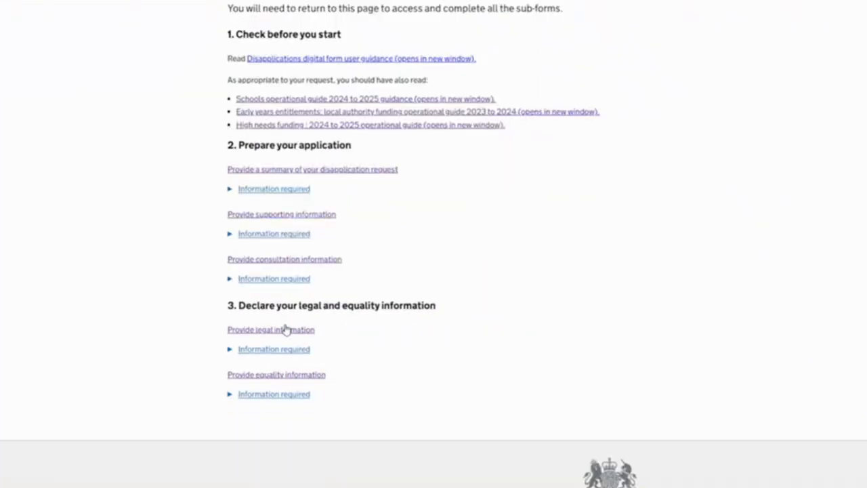
left_click(256, 284)
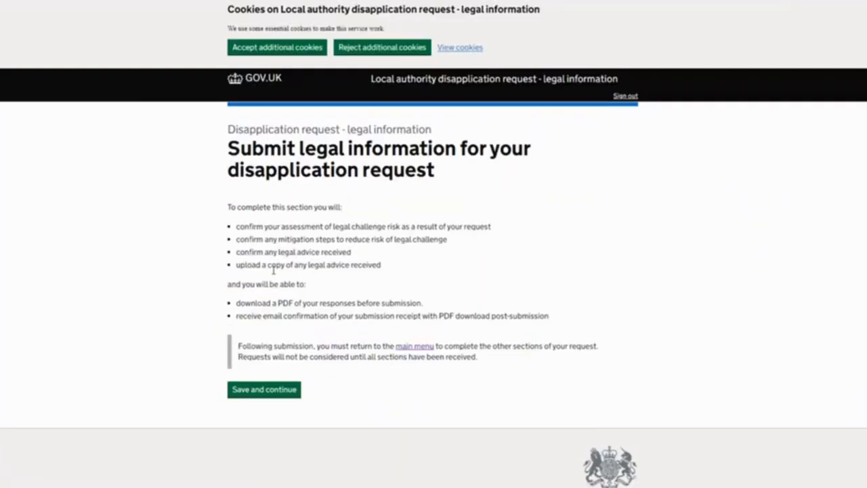
left_click(264, 393)
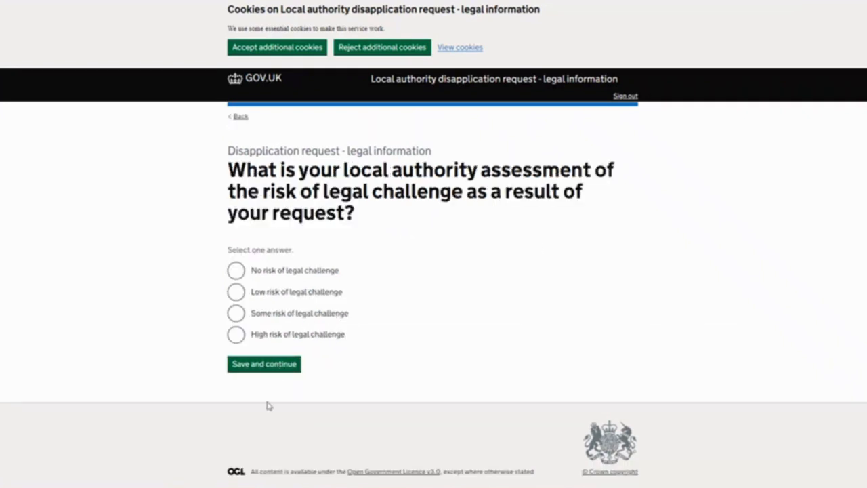
Try the answers of no risk of legal challenge and no legal advice taken
left_click(235, 270)
left_click(262, 366)
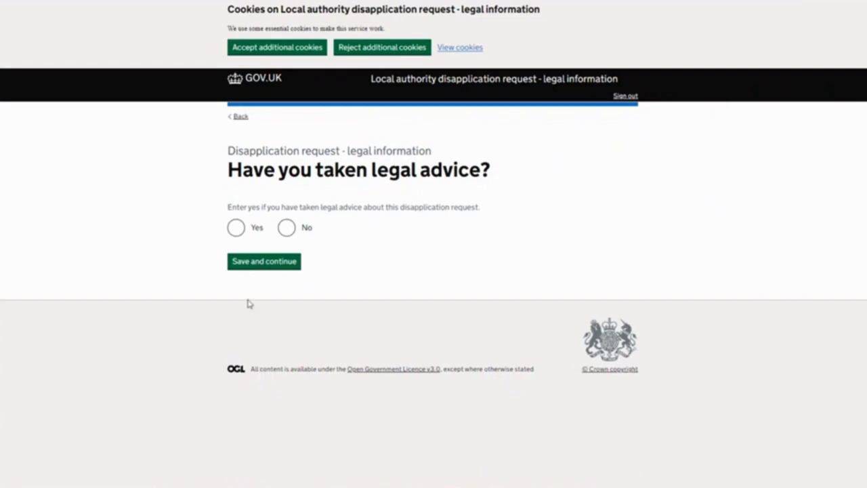
left_click(284, 229)
left_click(264, 264)
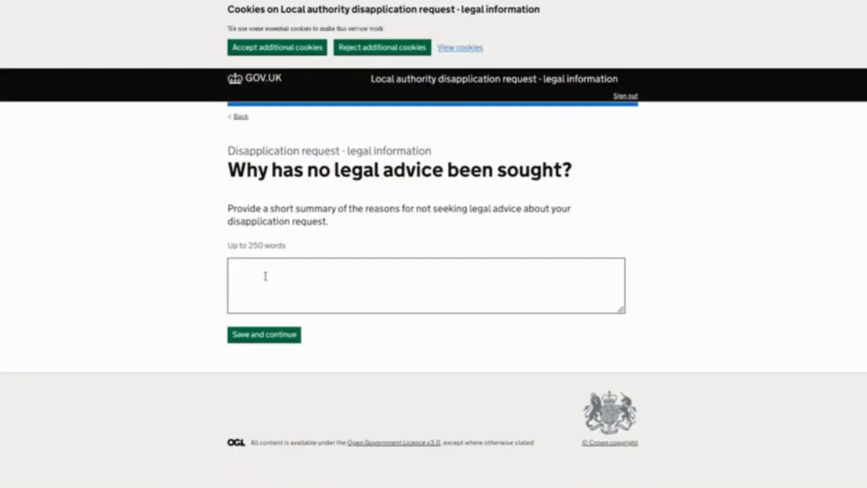
Try "rere" as the reason no legal advice has been sought, and return to the legal challenge risk question
left_click(265, 288)
type("re")
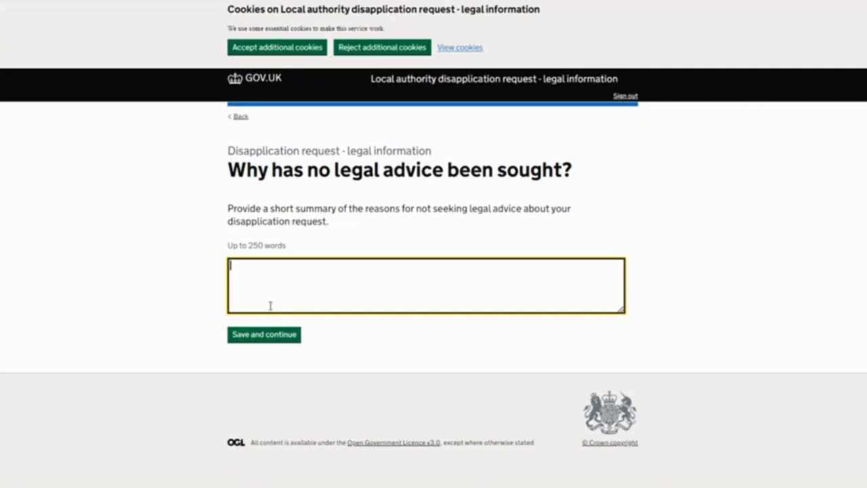
type("re")
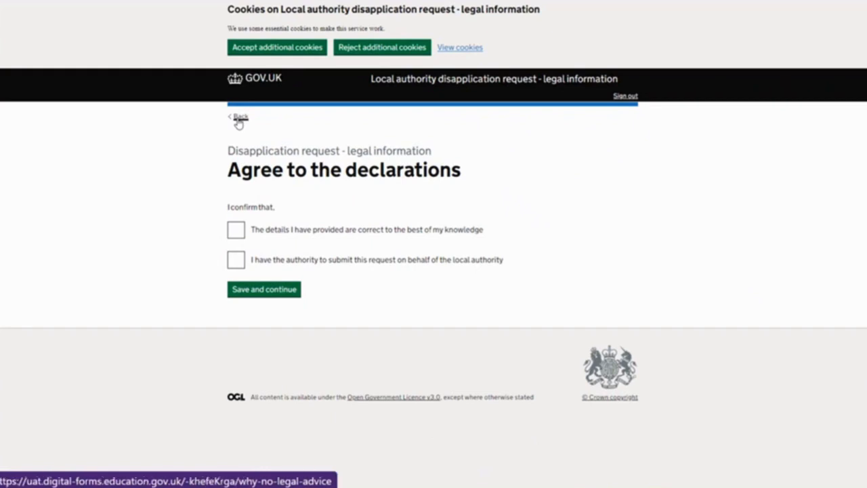
left_click(237, 119)
left_click(238, 119)
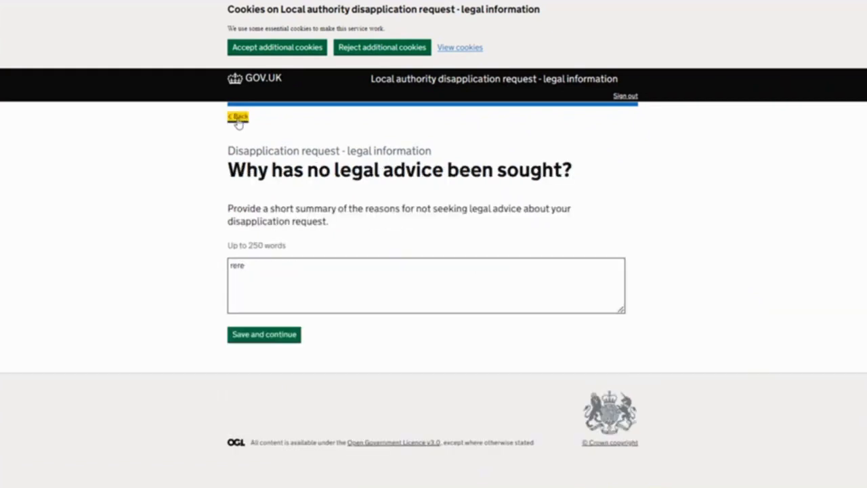
left_click(238, 119)
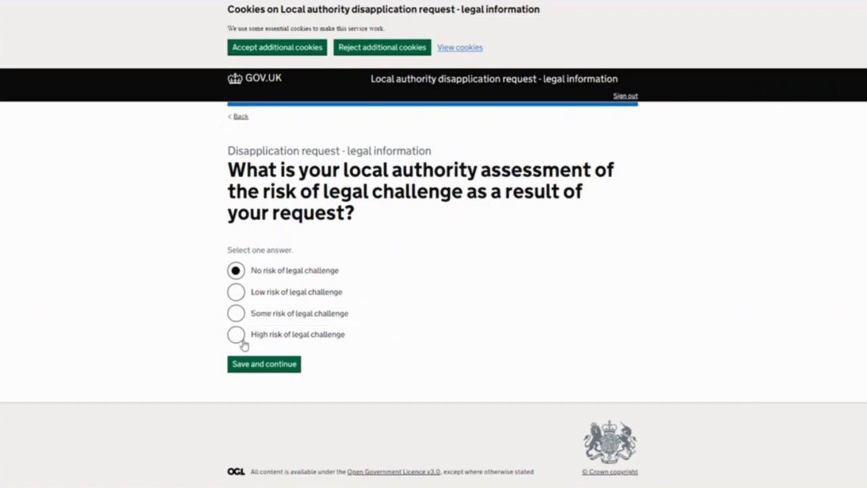
Assess the request as having a low risk of legal challenge, and save the answer
left_click(234, 292)
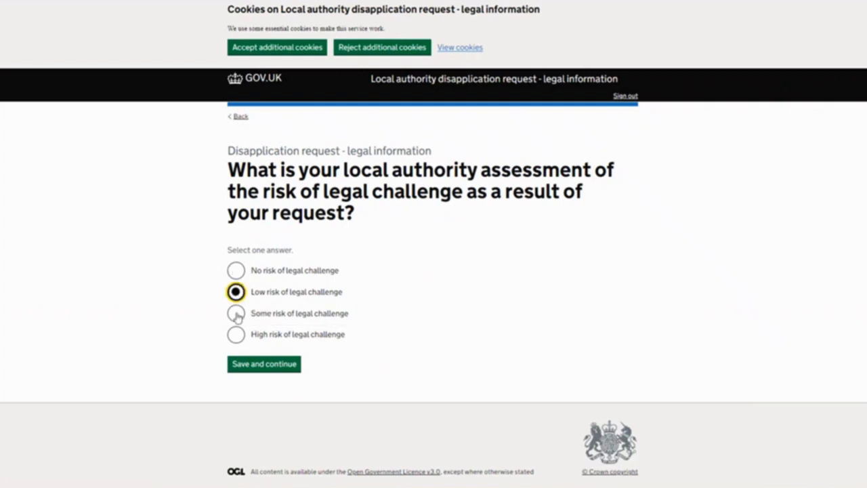
left_click(236, 314)
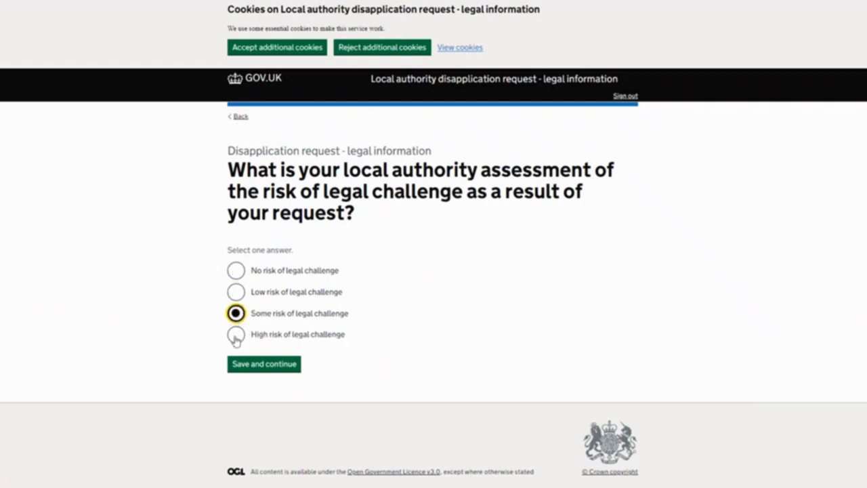
left_click(235, 295)
left_click(249, 363)
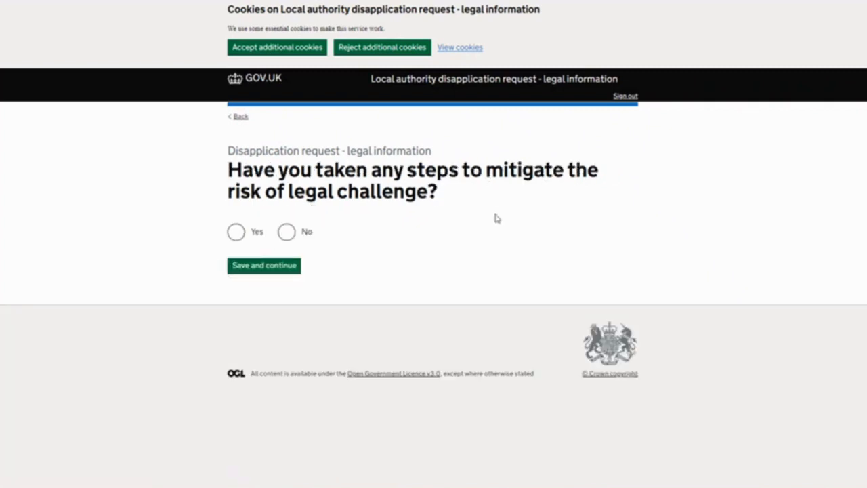
Try the answer that steps have been taken to mitigate the risk of legal challenge, and return to that question
left_click(236, 232)
left_click(249, 273)
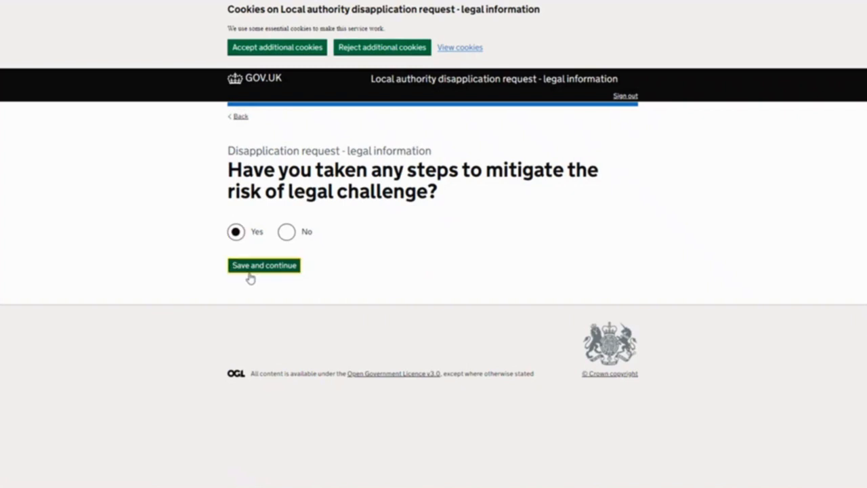
left_click(250, 273)
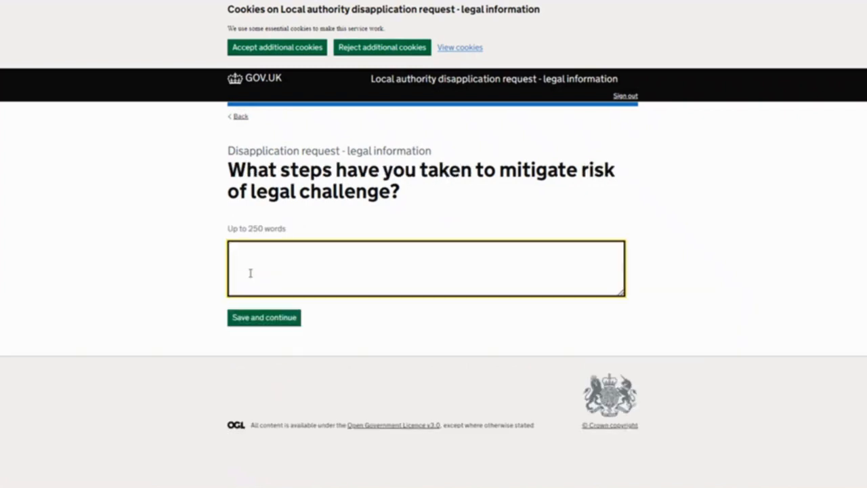
left_click(239, 117)
Answer that no mitigation steps have been taken, and save "test" as the reason
left_click(286, 233)
left_click(275, 271)
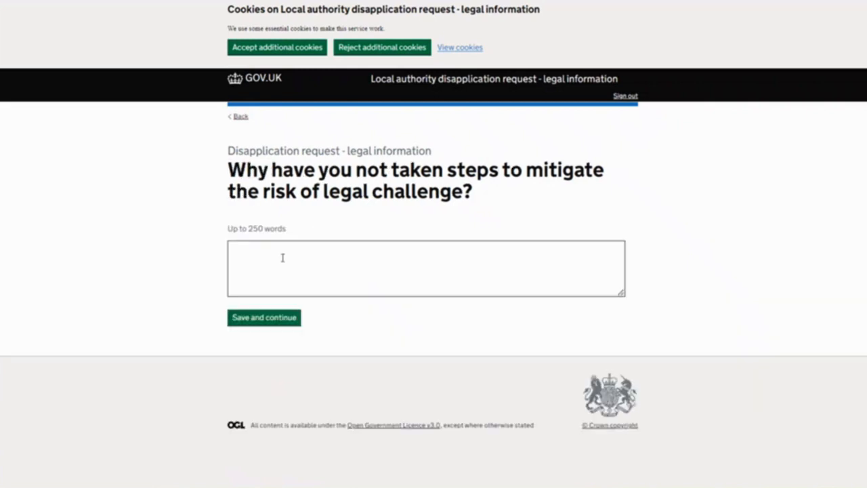
left_click(277, 267)
type("test")
left_click(281, 316)
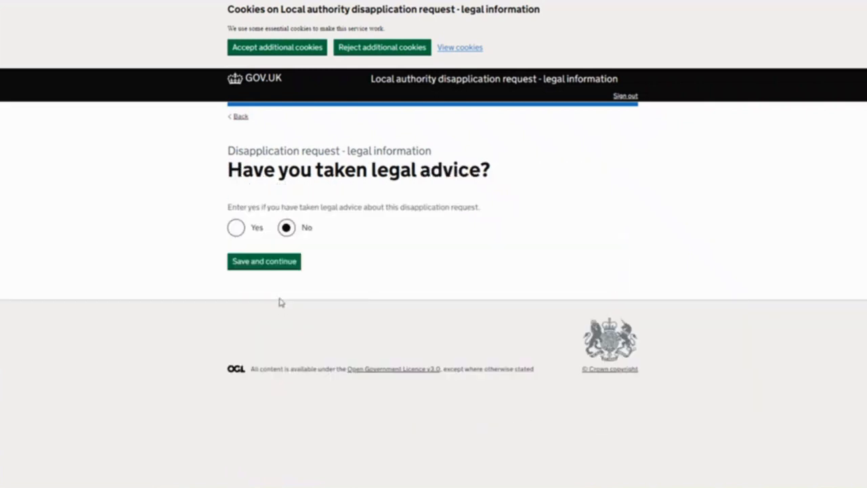
Answer that legal advice has been taken, and enter "ddhfdh" as the advice provided
left_click(236, 229)
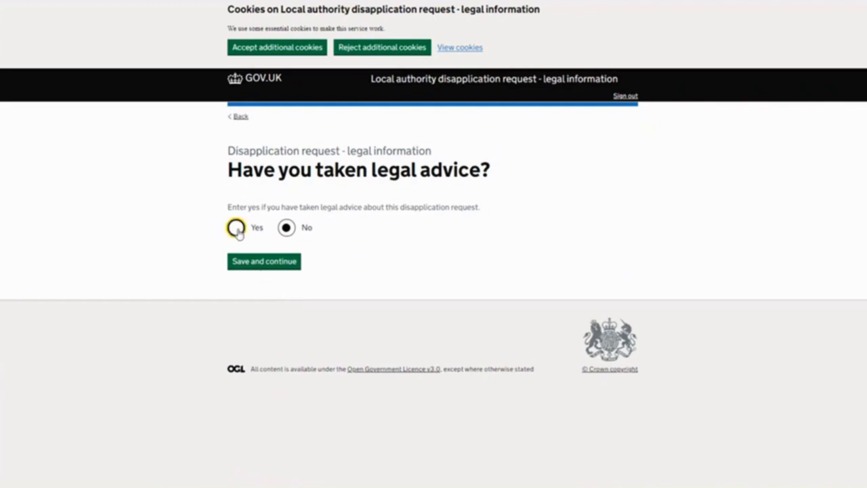
left_click(269, 269)
left_click(270, 277)
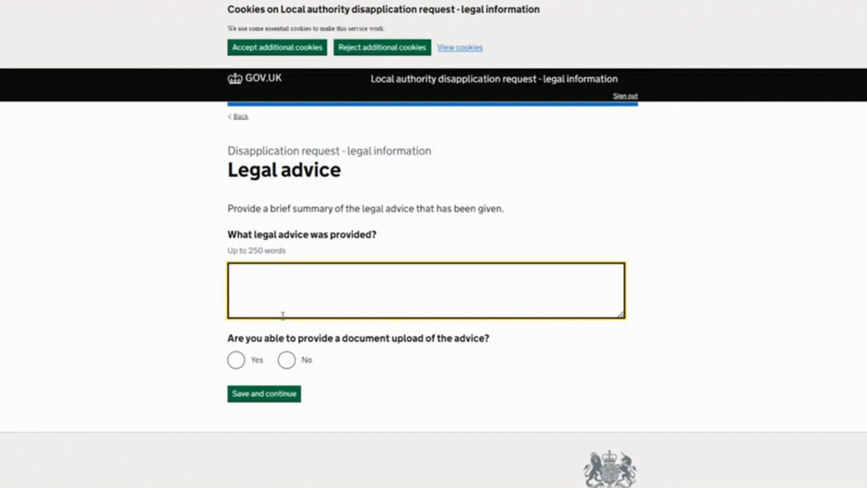
type("ddhfdh")
Check the upload page for the legal advice document, and save the answer that no document upload can be provided
left_click(237, 360)
left_click(234, 394)
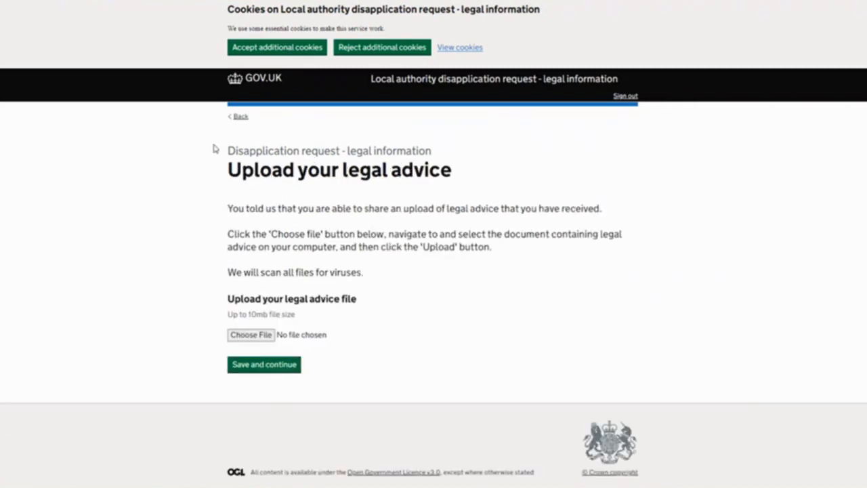
left_click(240, 120)
left_click(286, 359)
left_click(278, 397)
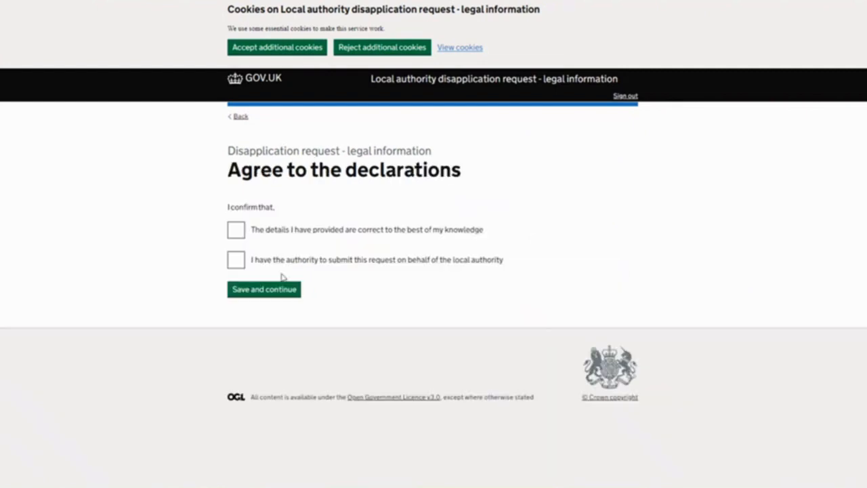
Tick the declaration that the details provided are correct, and save schools block movement as the area of the main menu request
left_click(235, 230)
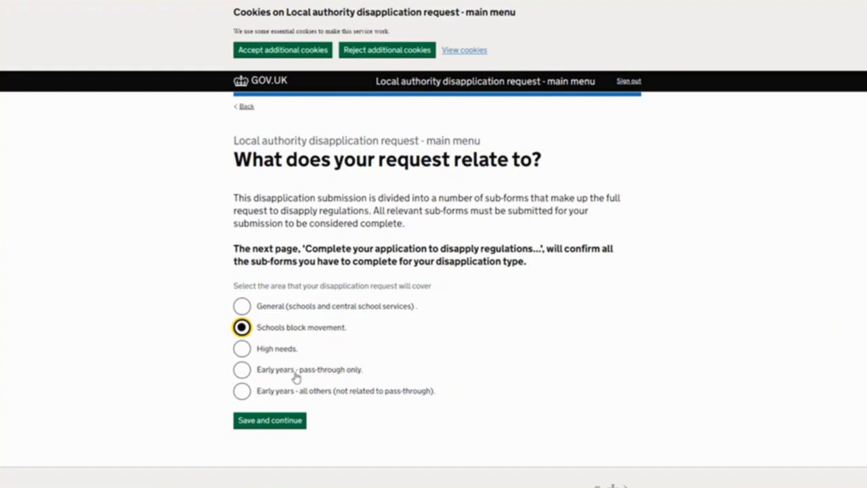
left_click(285, 424)
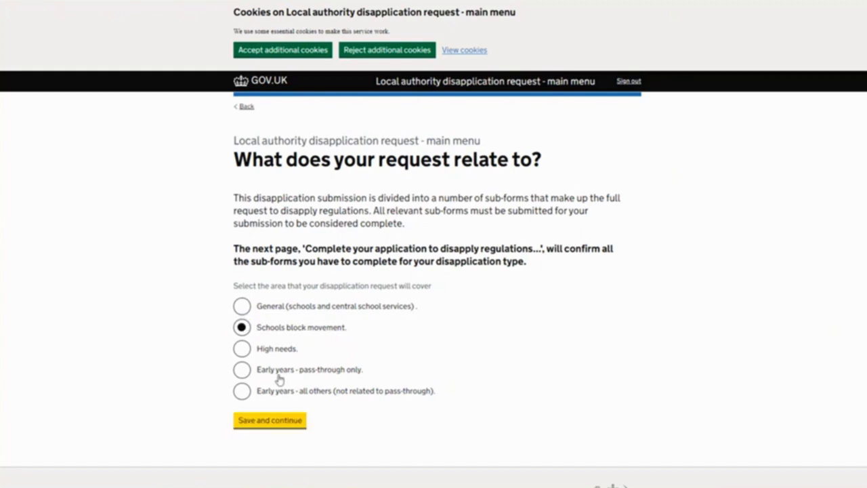
Check the information required for the schools block movement sub-form, and open that sub-form
scroll(427, 246, "down", 2)
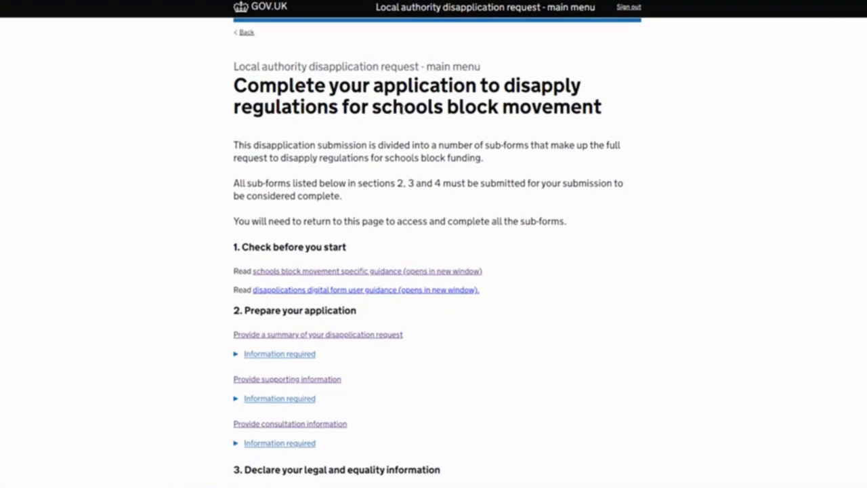
scroll(392, 115, "down", 2)
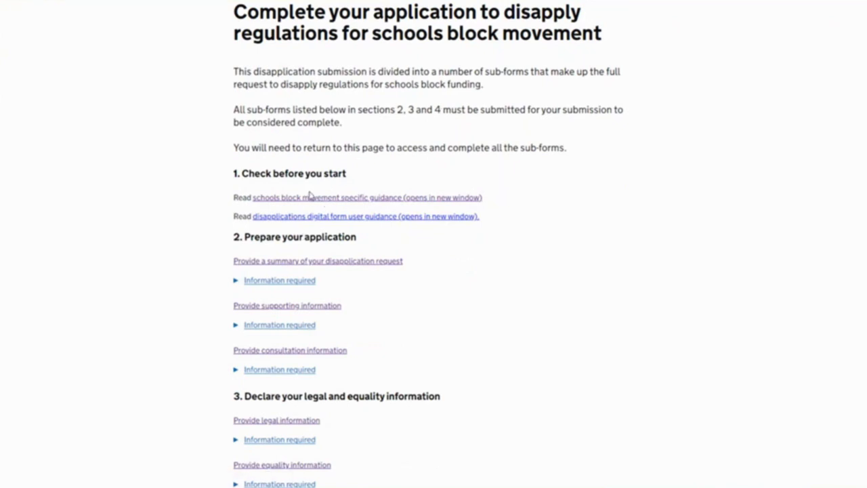
scroll(310, 196, "down", 4)
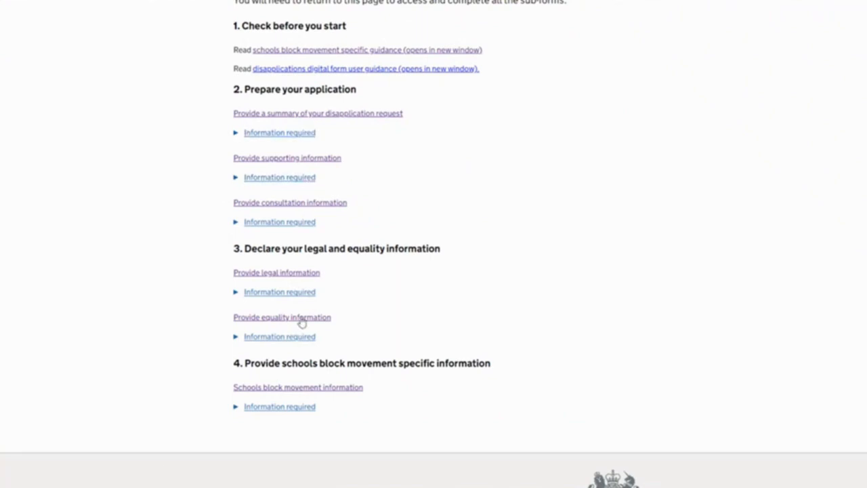
scroll(283, 369, "down", 2)
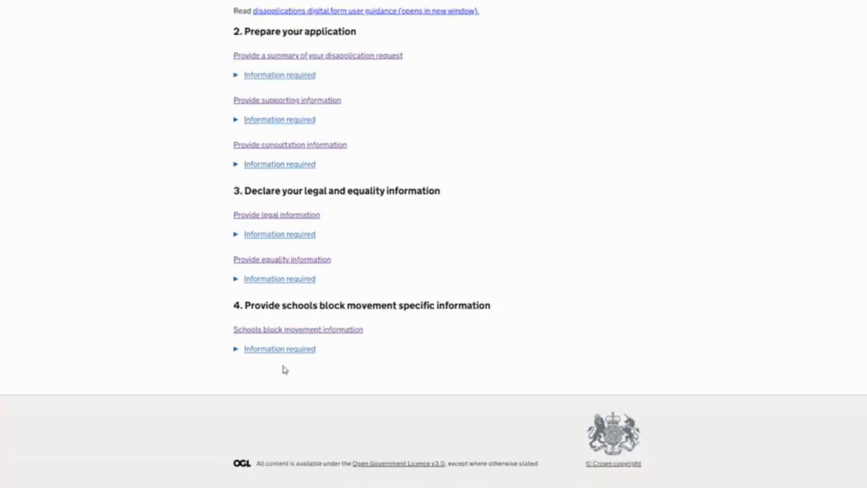
left_click(241, 351)
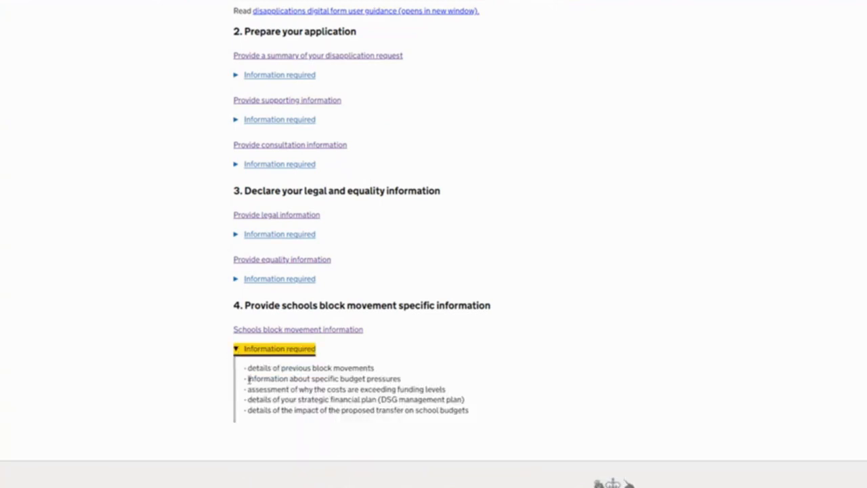
left_click(238, 352)
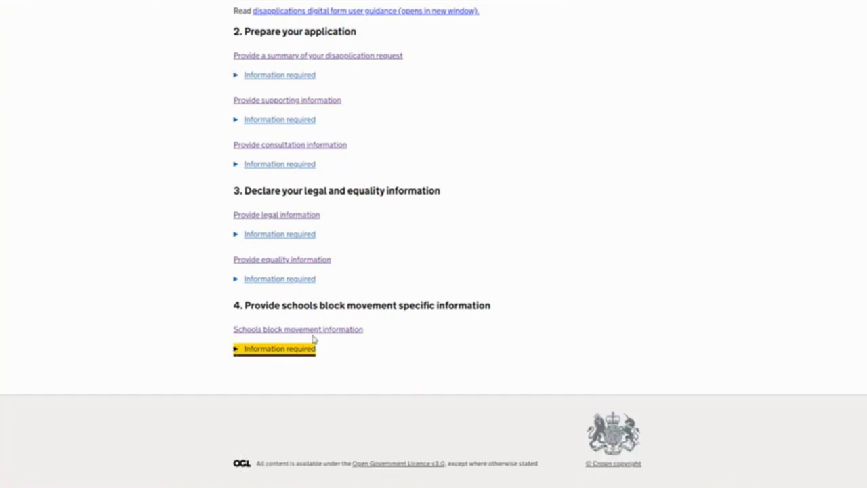
left_click(311, 330)
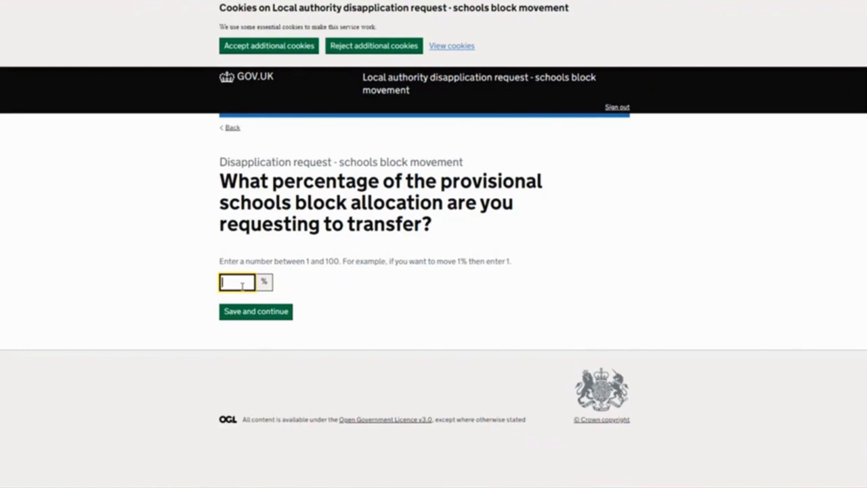
Save 1% as the share of the provisional schools block allocation to transfer, and £120,000 as the cash value
left_click(248, 311)
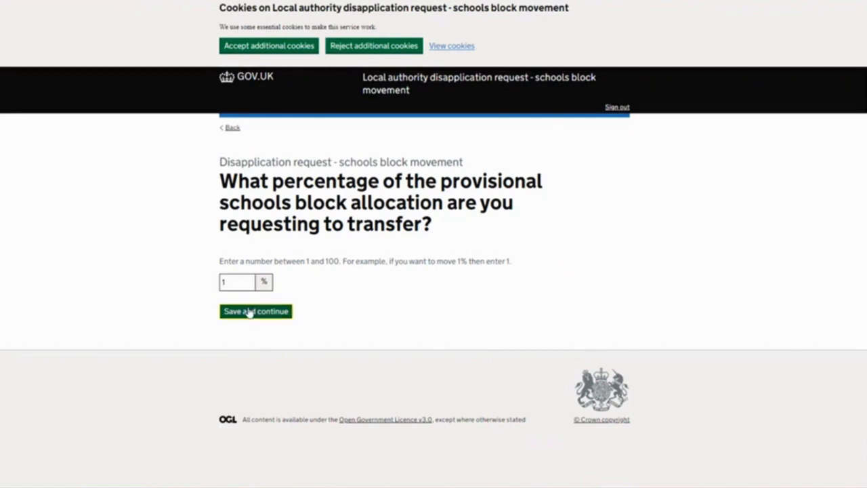
left_click(260, 266)
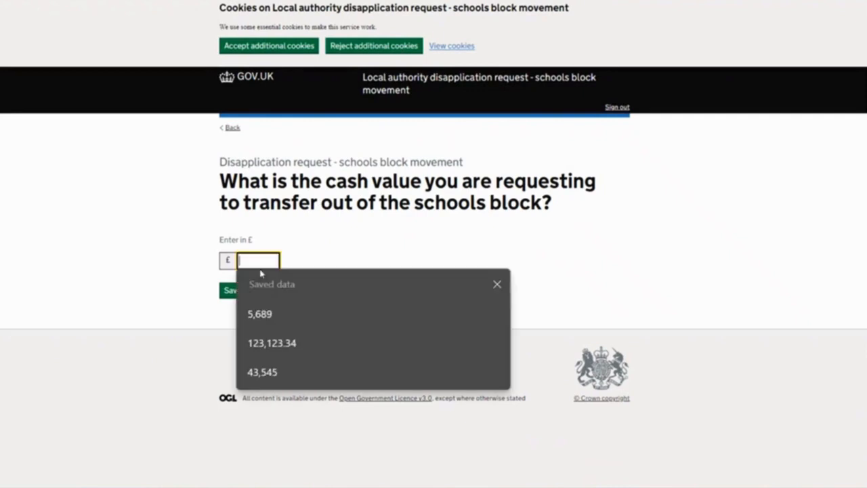
type("1200")
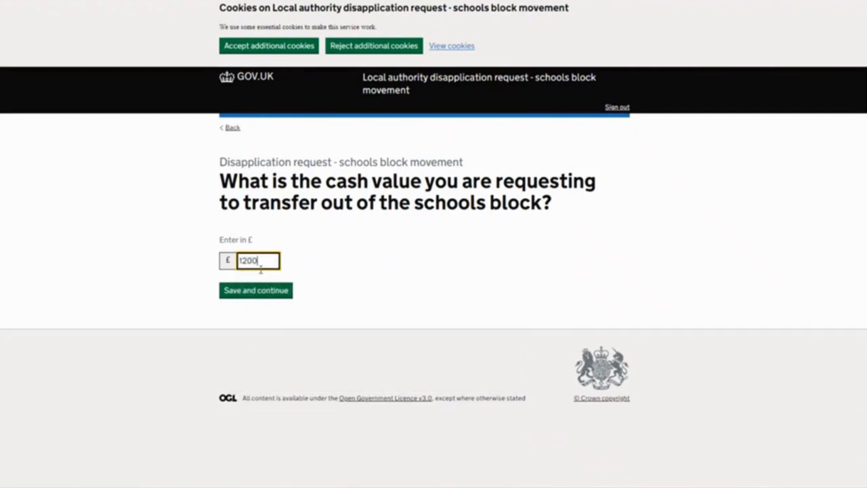
left_click(310, 294)
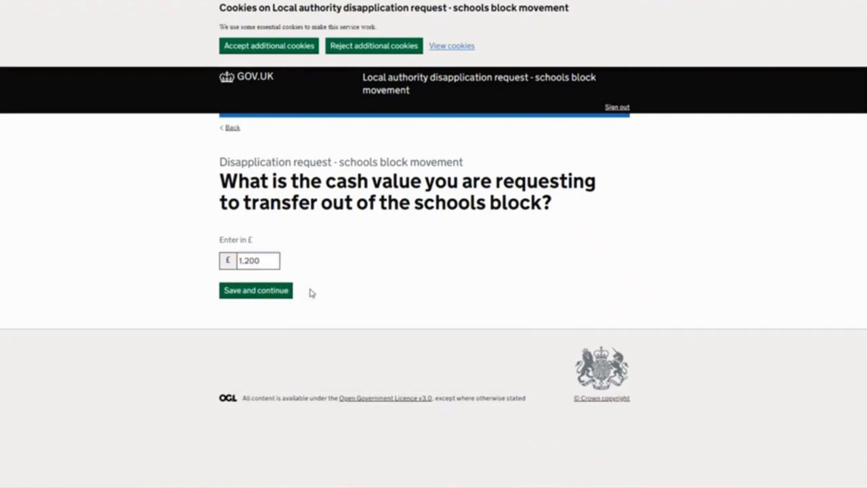
left_click(258, 266)
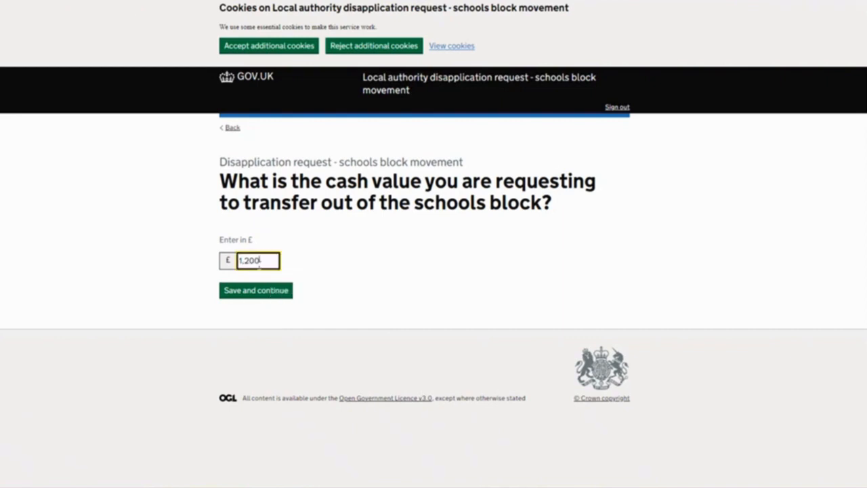
type("00")
left_click(281, 295)
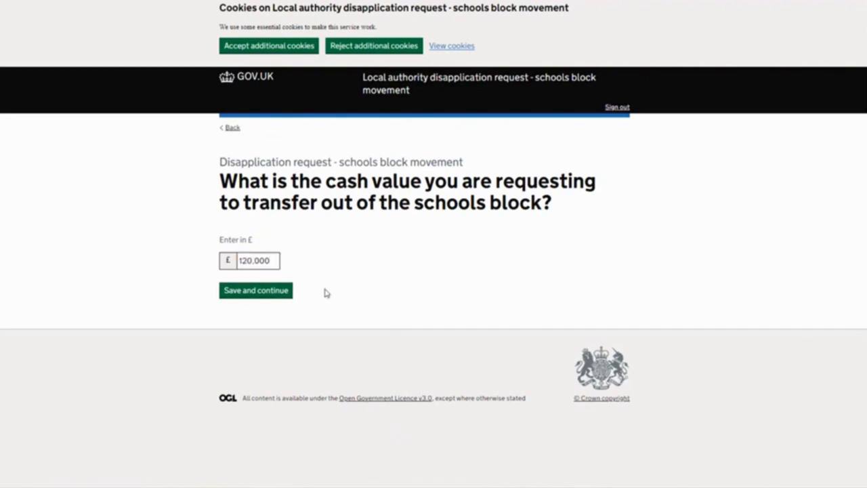
left_click(253, 291)
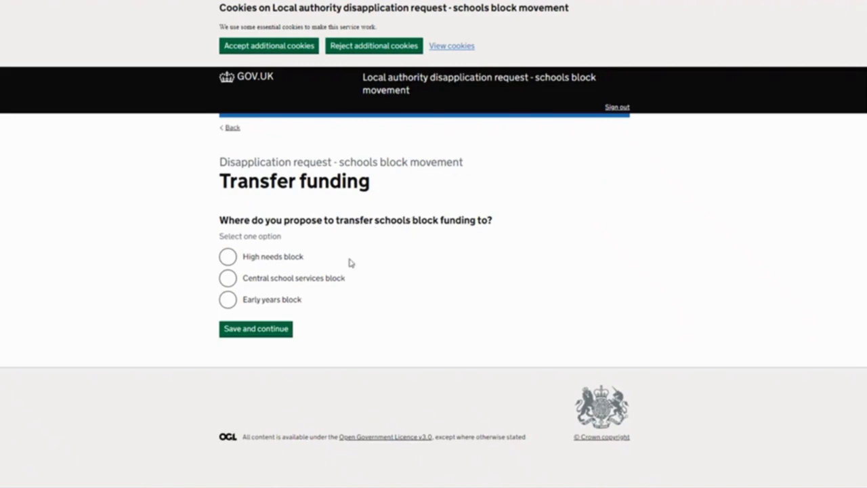
Save the high needs block as the destination of the schools block funding transfer
left_click(229, 257)
left_click(273, 329)
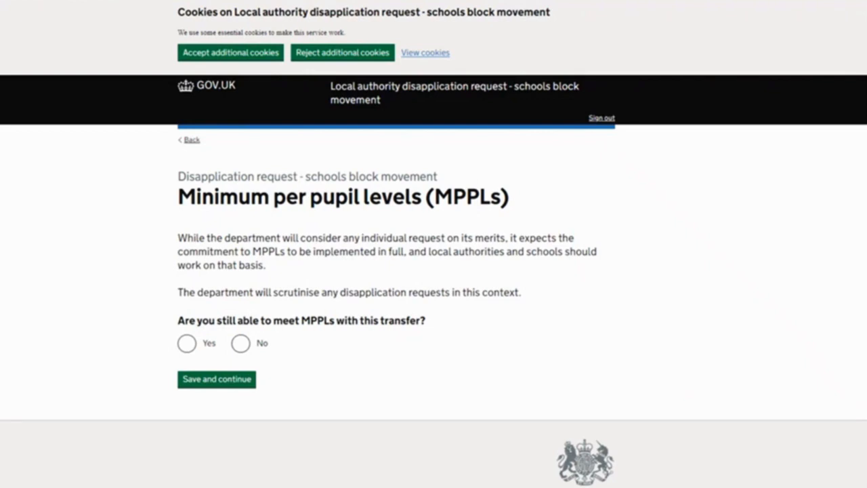
Try the answer that minimum per pupil levels cannot be met with this transfer, and return to that question
left_click(240, 343)
left_click(221, 378)
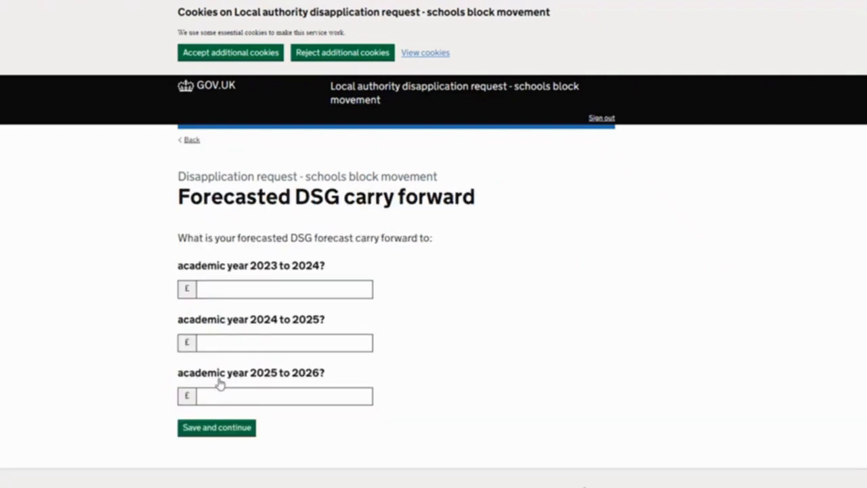
left_click(192, 141)
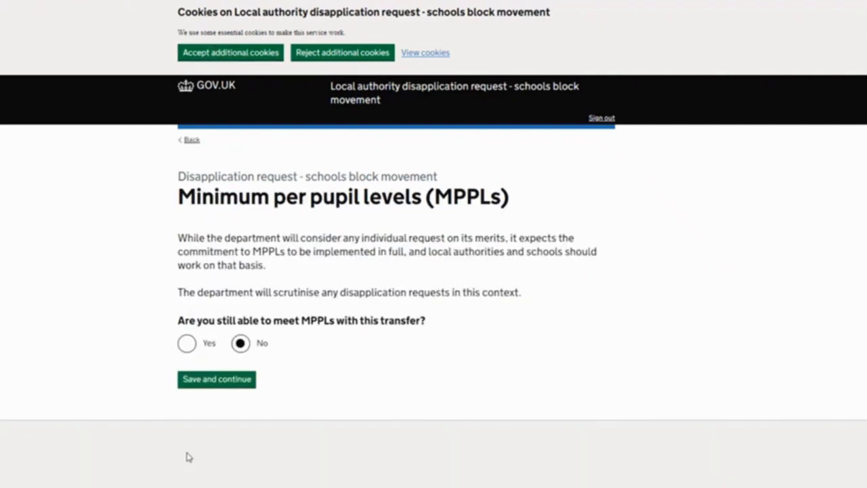
Save the answer that minimum per pupil levels can still be met with this transfer
left_click(187, 343)
left_click(209, 379)
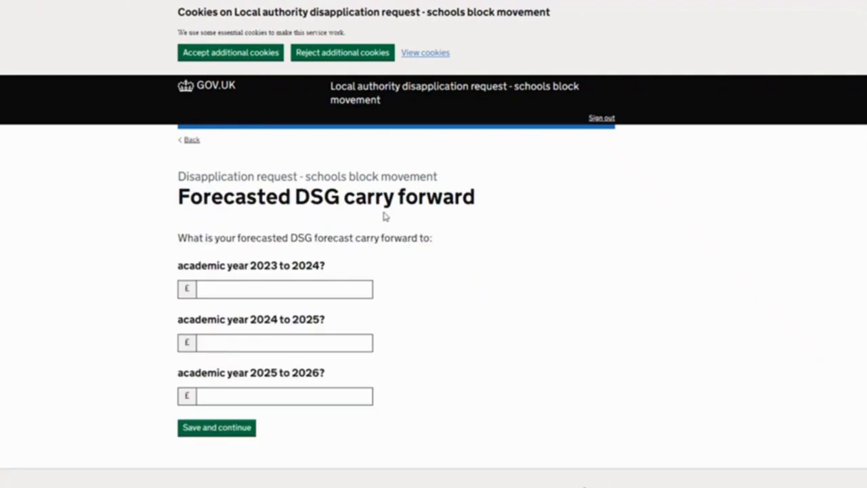
Enter forecasted DSG carry forwards of £3,456 for 2023 to 2024 and £4,566 for 2024 to 2025, and fill in 2025 to 2026
left_click(240, 292)
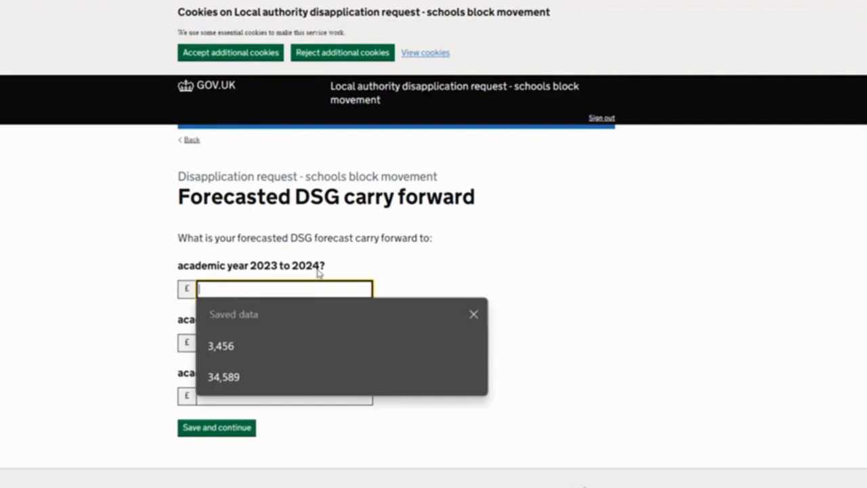
left_click(230, 346)
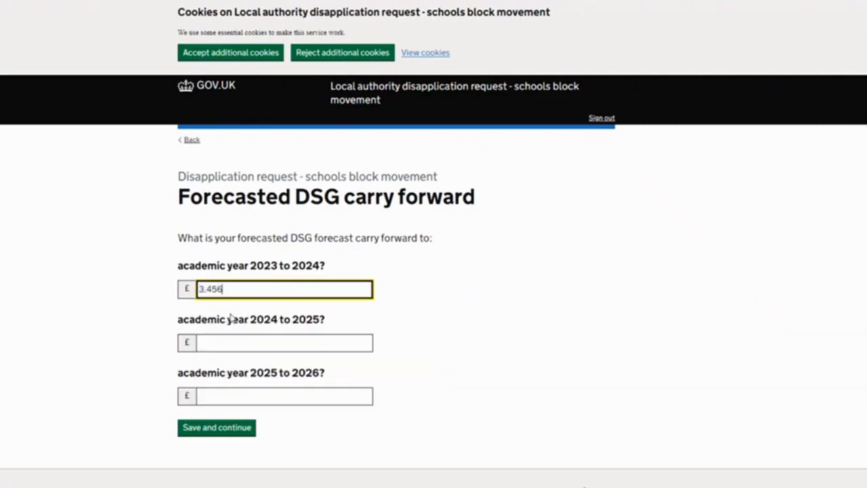
left_click(238, 341)
left_click(236, 405)
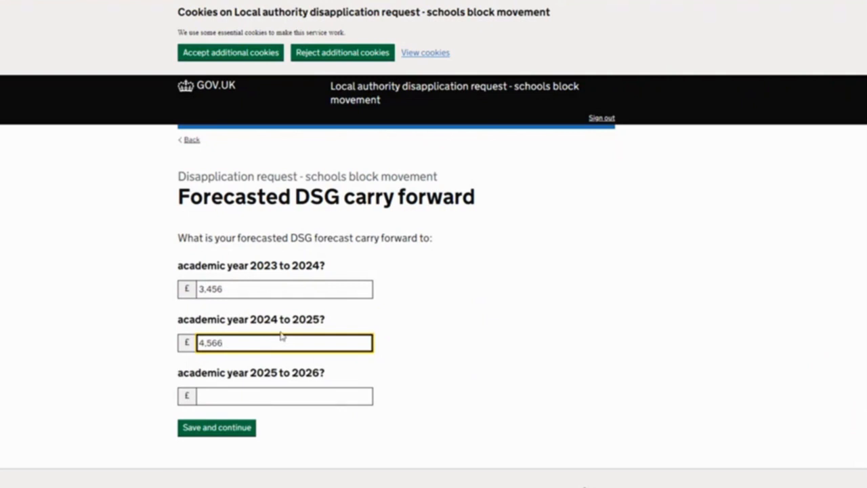
left_click(285, 402)
type("4")
key("Return")
Save "test" as the evidence of the budget pressures that led to the transfer request
scroll(328, 304, "down", 1)
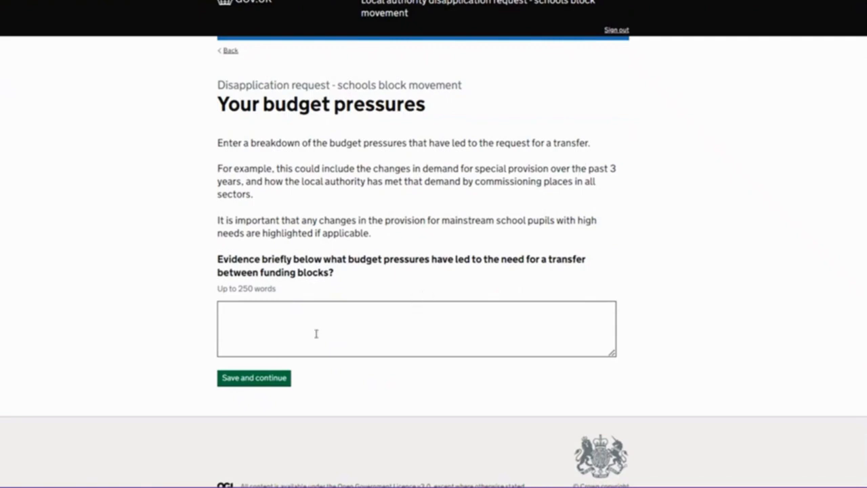
left_click(286, 332)
type("test")
left_click(264, 378)
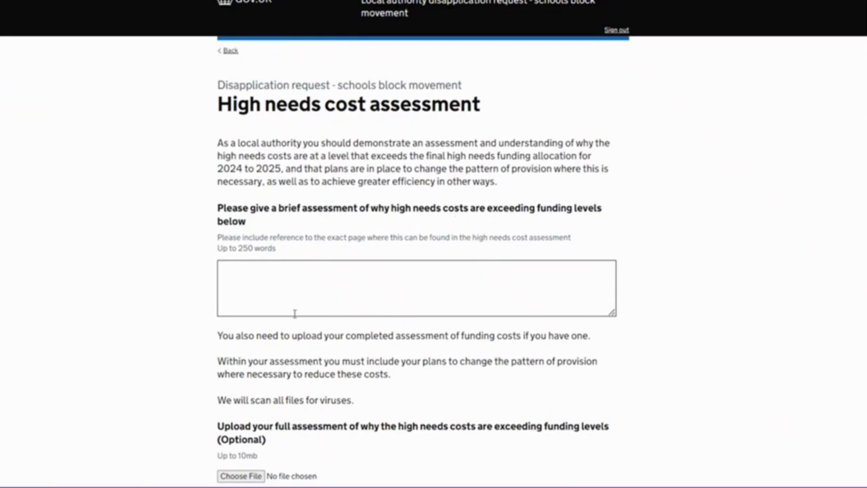
Save "test" as the brief high needs cost assessment, without uploading the optional full assessment
left_click(301, 283)
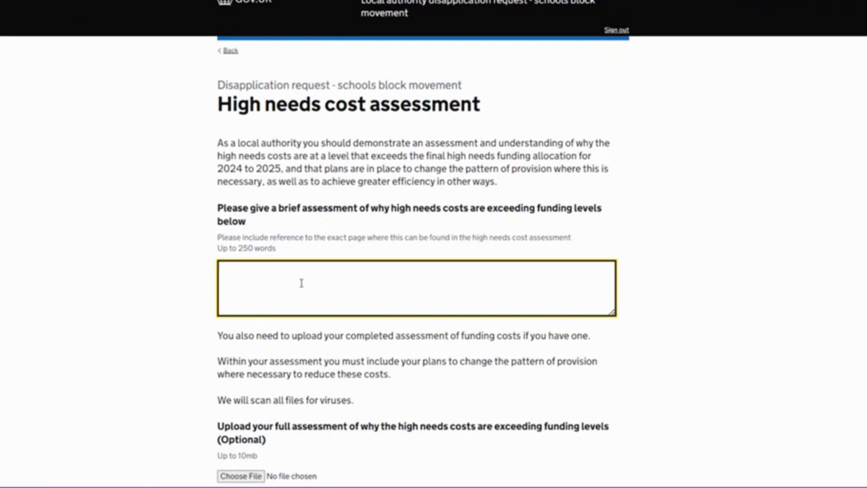
type("test")
scroll(301, 283, "down", 3)
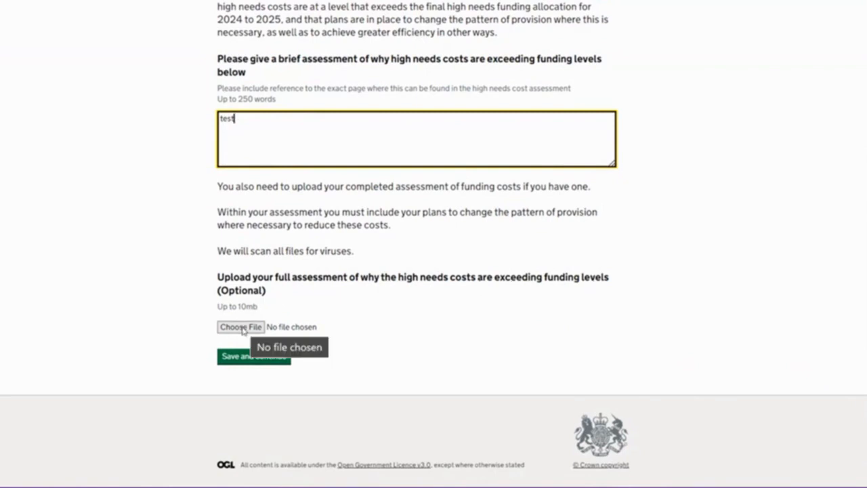
left_click(259, 359)
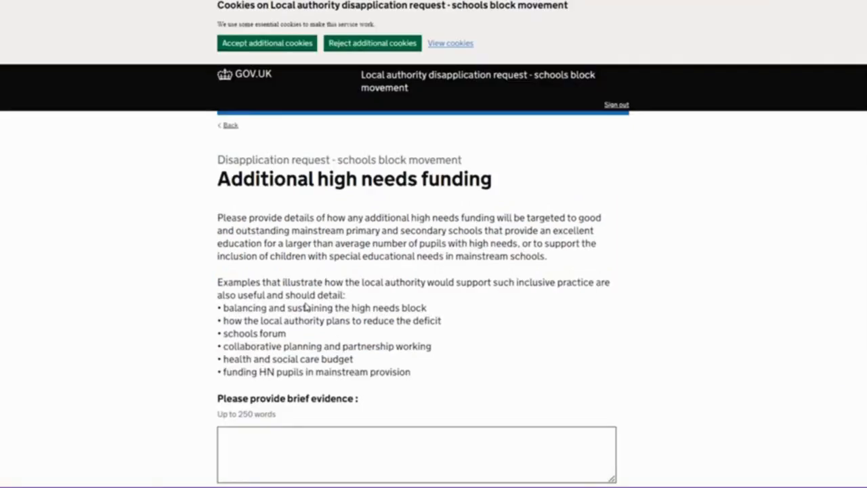
Save "tedst" as the brief evidence of how additional high needs funding will be targeted
scroll(305, 307, "down", 1)
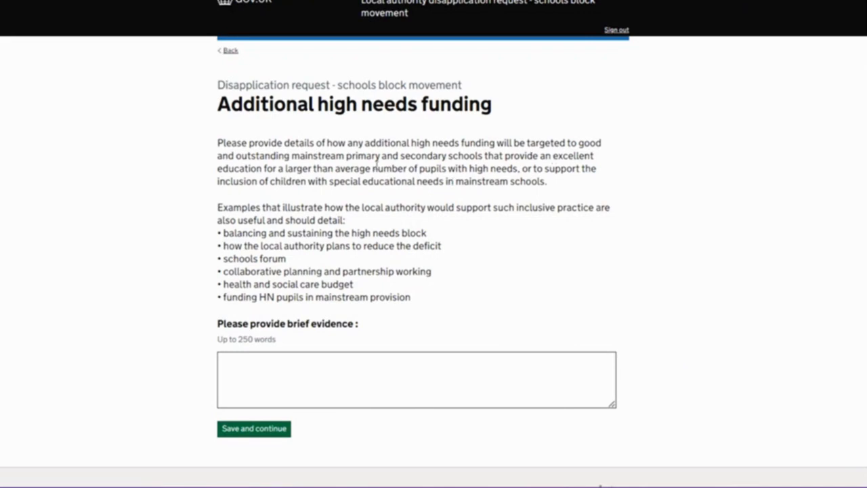
scroll(293, 269, "down", 1)
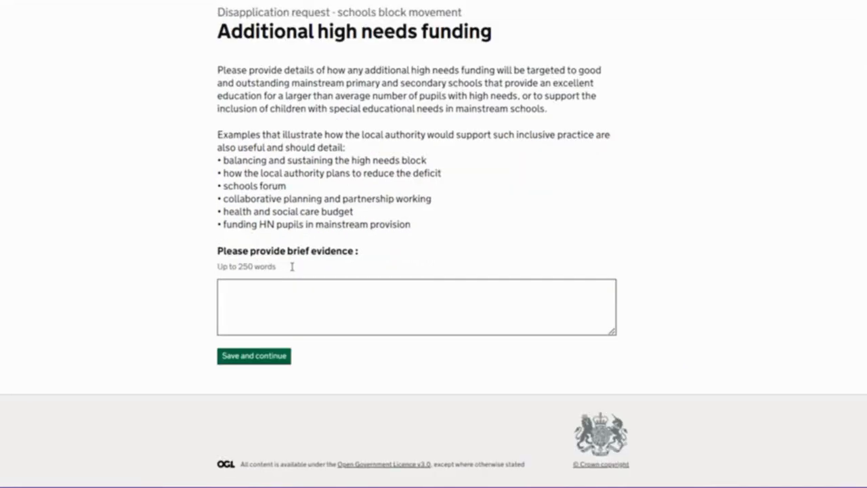
left_click(282, 296)
type("te")
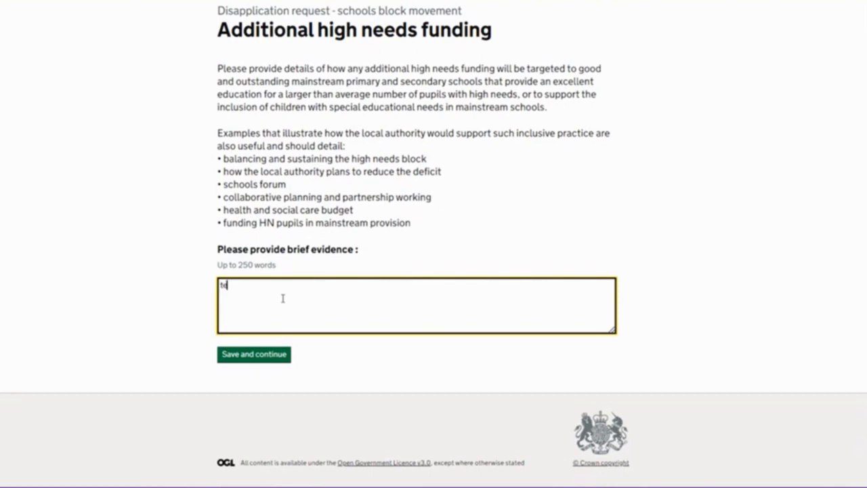
type("dst")
left_click(257, 359)
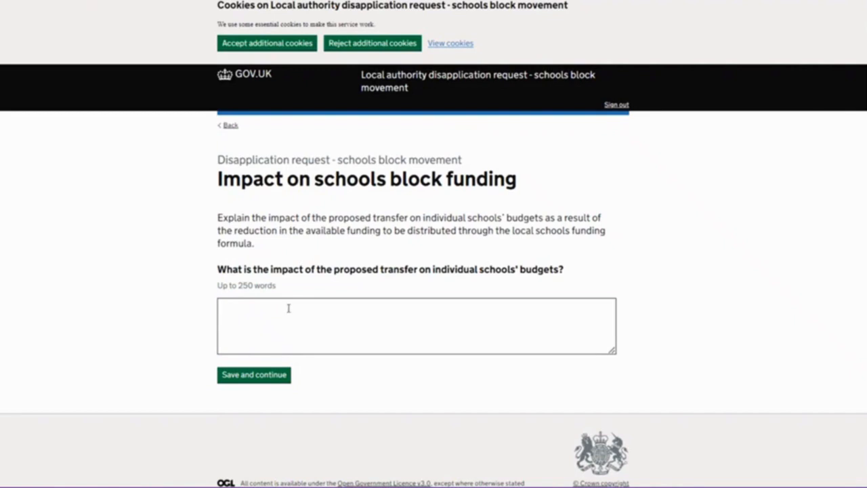
Save "test" as the impact of the proposed transfer on individual schools' budgets
left_click(288, 313)
type("test")
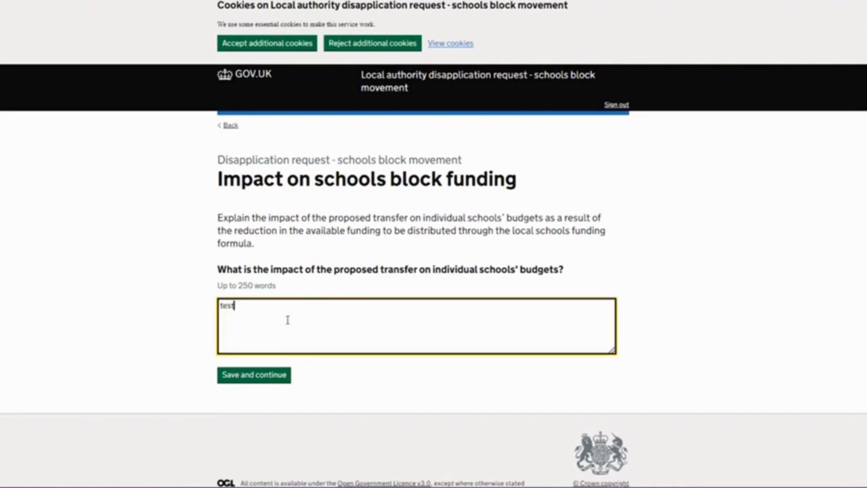
left_click(273, 376)
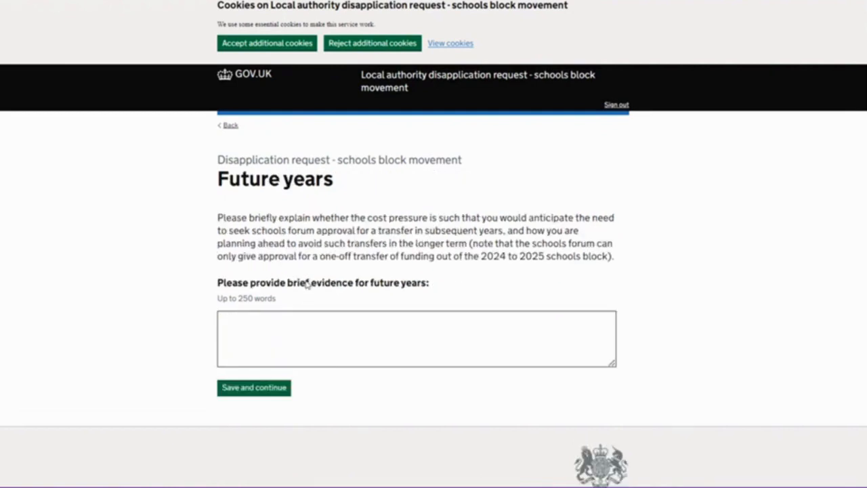
Save "test" as the brief evidence for future years
left_click(287, 342)
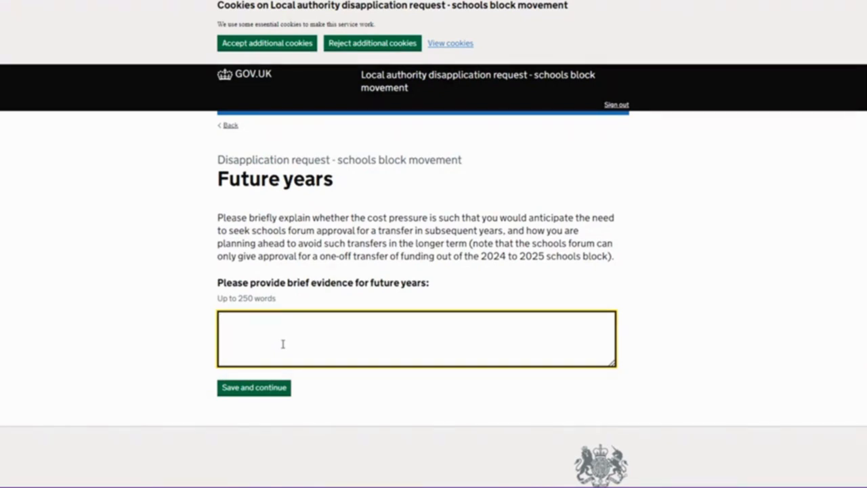
type("test")
left_click(267, 388)
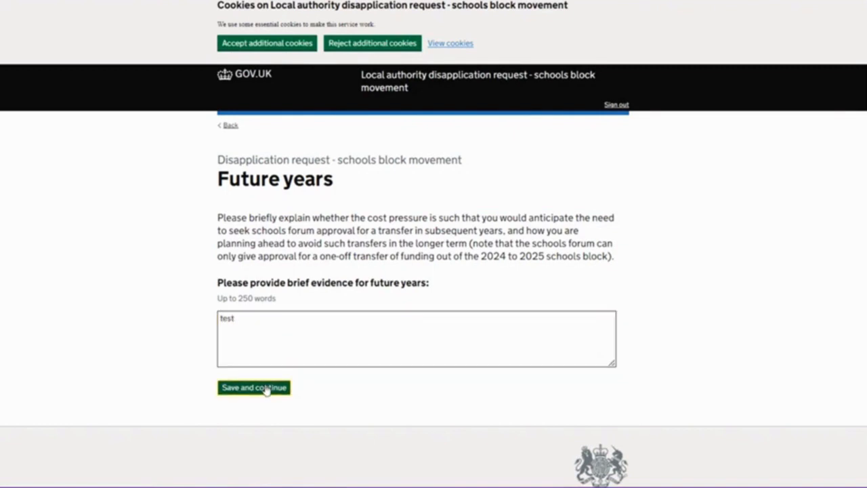
Save "test" as both the evidence of partnership working and the detailed plans for addressing cost pressures sustainably
left_click(263, 325)
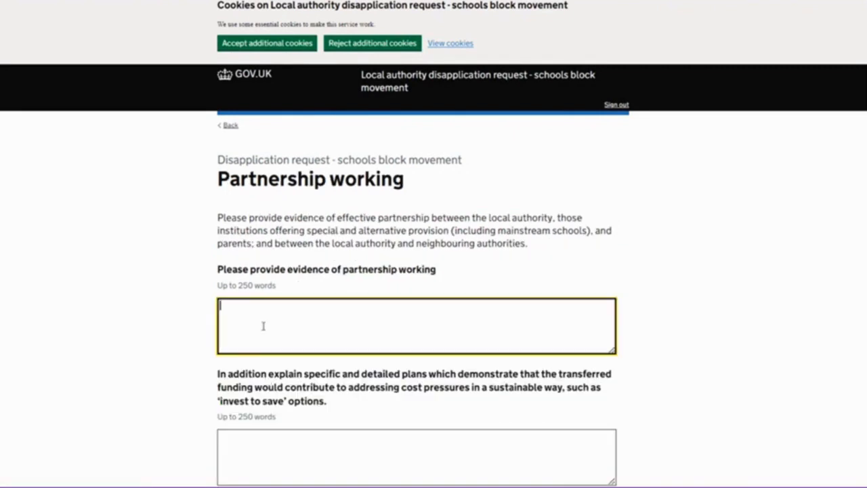
type("tet")
key("BackSpace")
scroll(389, 255, "down", 2)
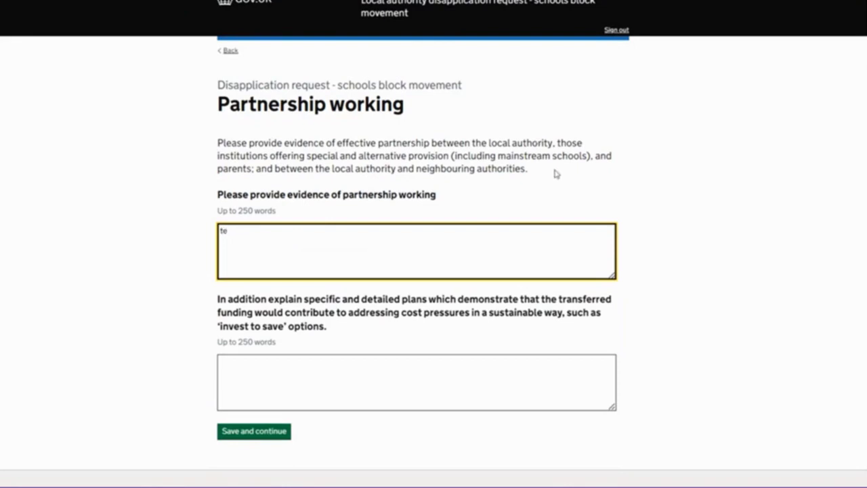
type("st")
left_click(277, 360)
type("test")
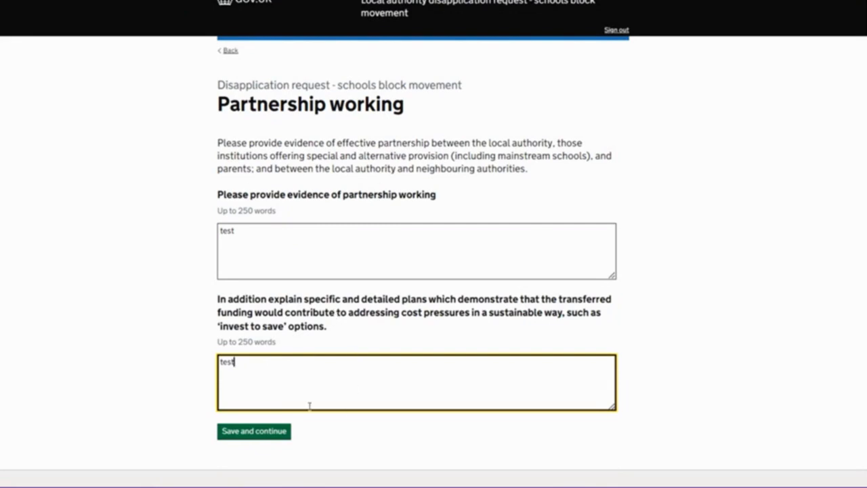
left_click(264, 435)
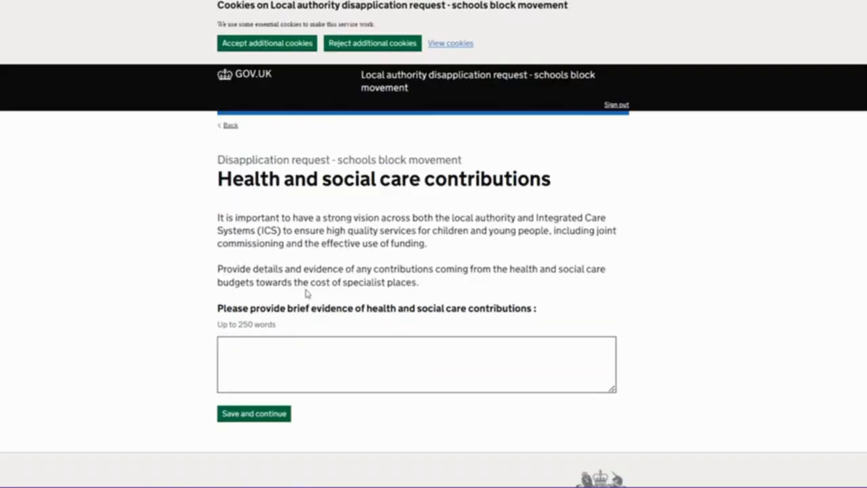
Save "test" as the health and social care contributions evidence and upload Test_upload.docx as the strategic financial or DSG management plan
left_click(280, 368)
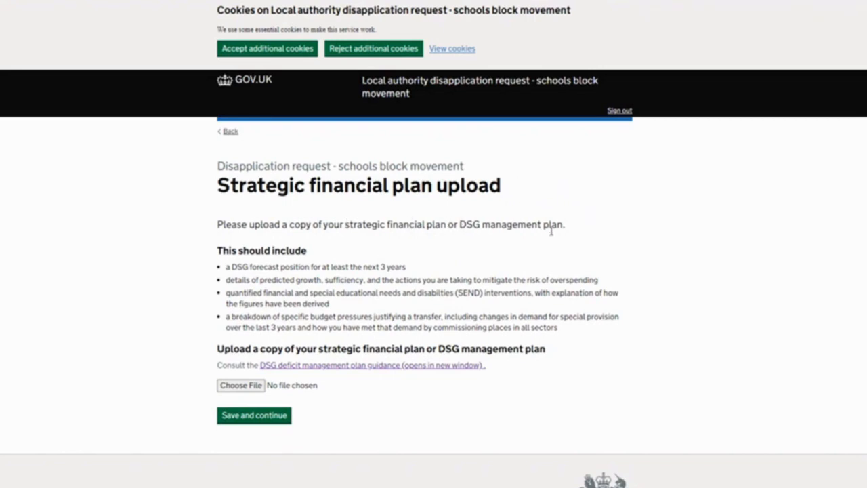
left_click(240, 384)
left_click(240, 100)
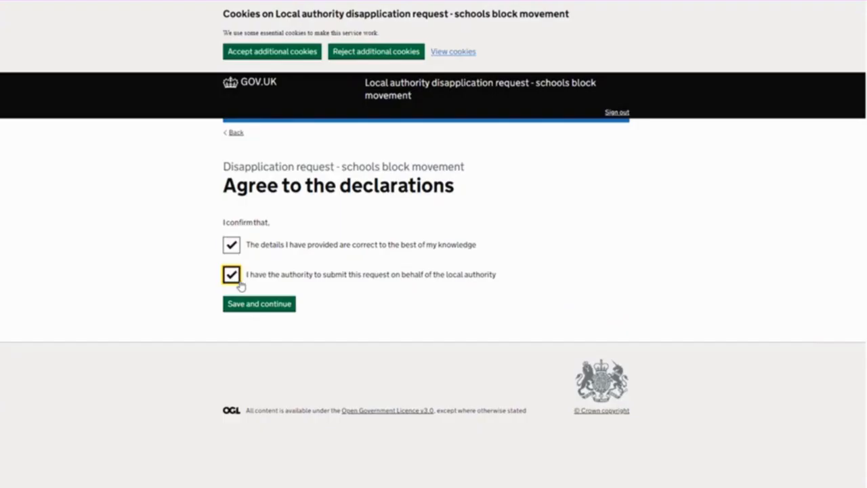
left_click(253, 305)
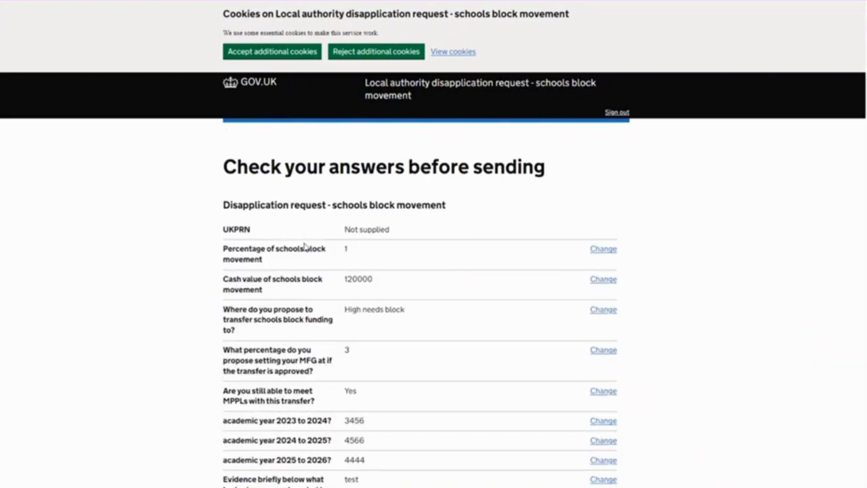
Review the summary of answers for the schools block movement request and submit the form
scroll(306, 250, "down", 3)
scroll(305, 256, "down", 8)
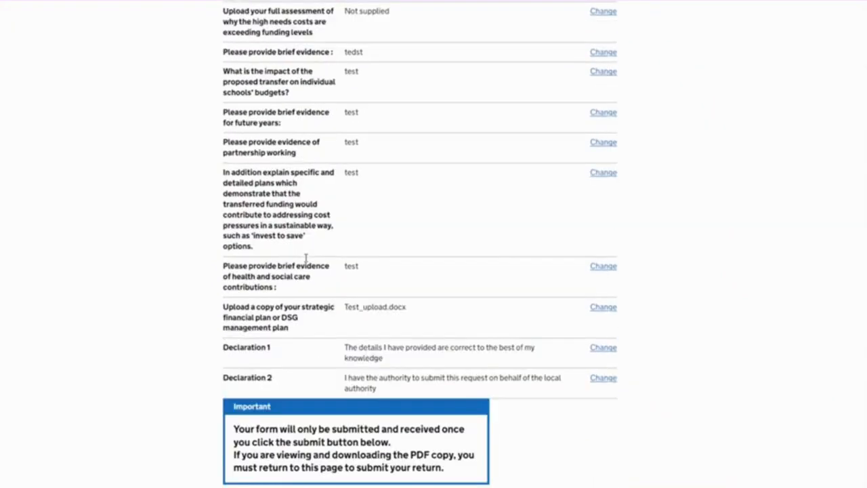
left_click(239, 337)
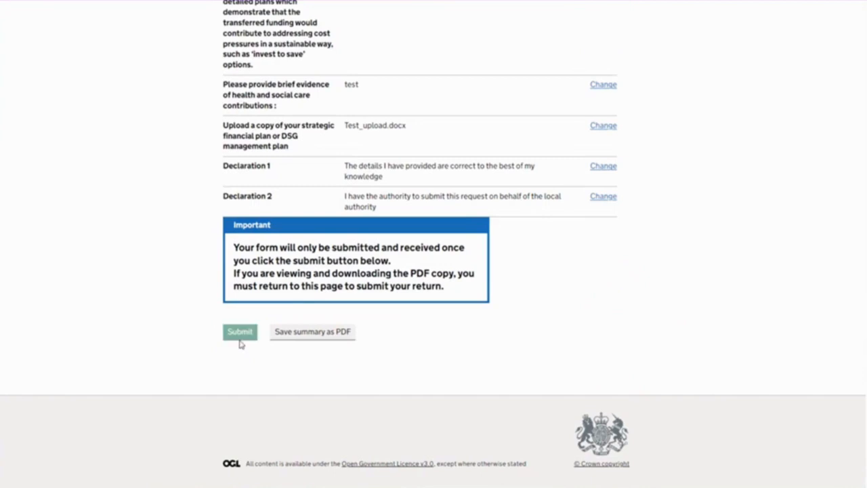